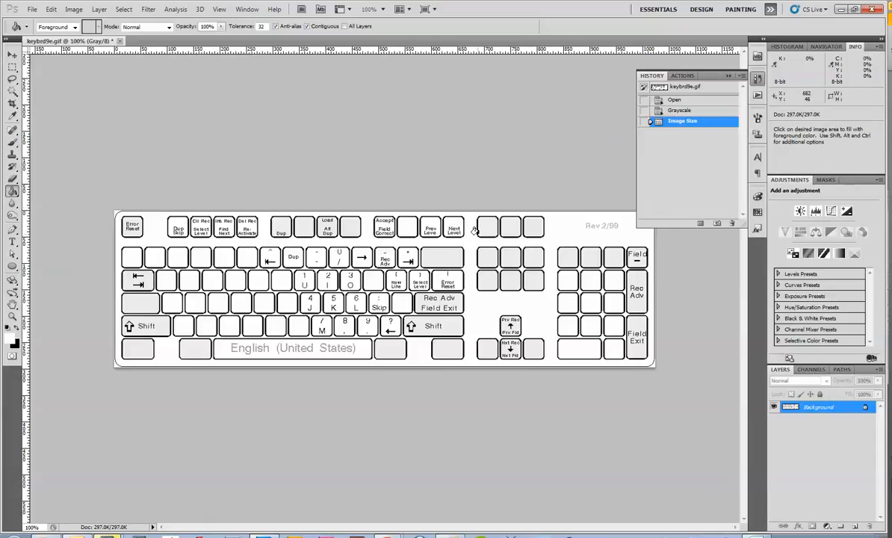
- Check the keyboard image's pixel width, height and resolution in the Image Size settings
{"action": "left_click", "coordinate": [74, 8]}
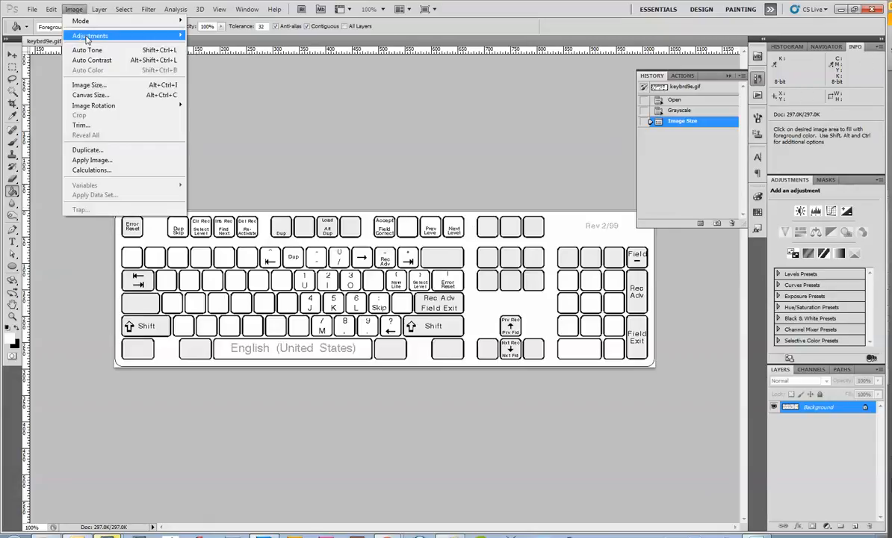
{"action": "left_click", "coordinate": [82, 83]}
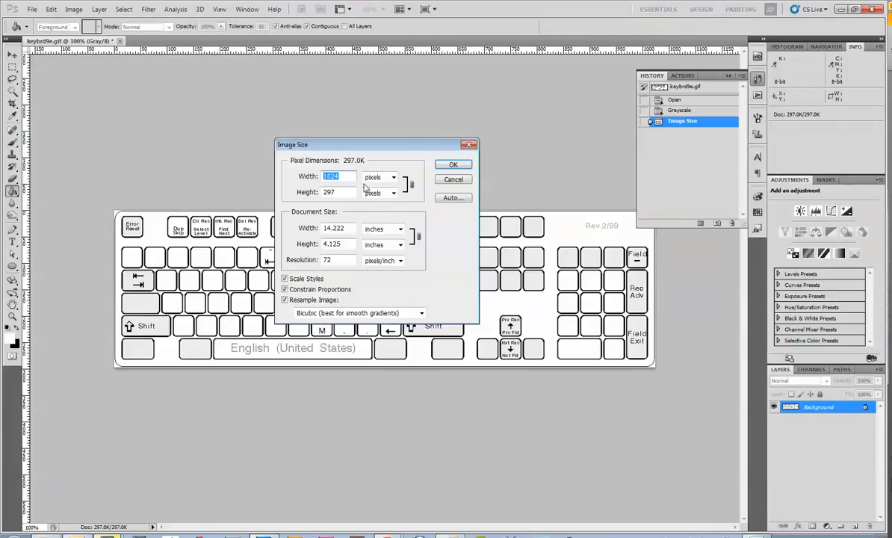
{"action": "left_click_drag", "start_coordinate": [364, 144], "coordinate": [395, 144]}
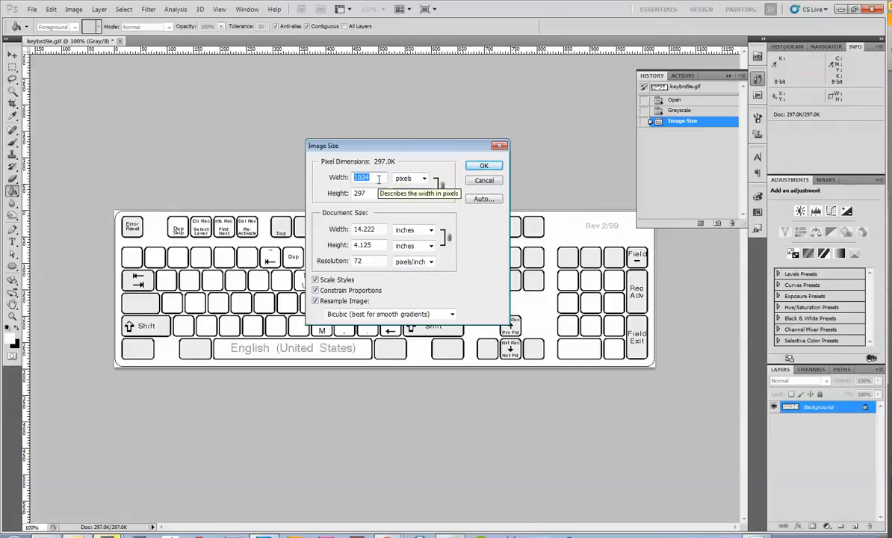
{"action": "left_click", "coordinate": [325, 261]}
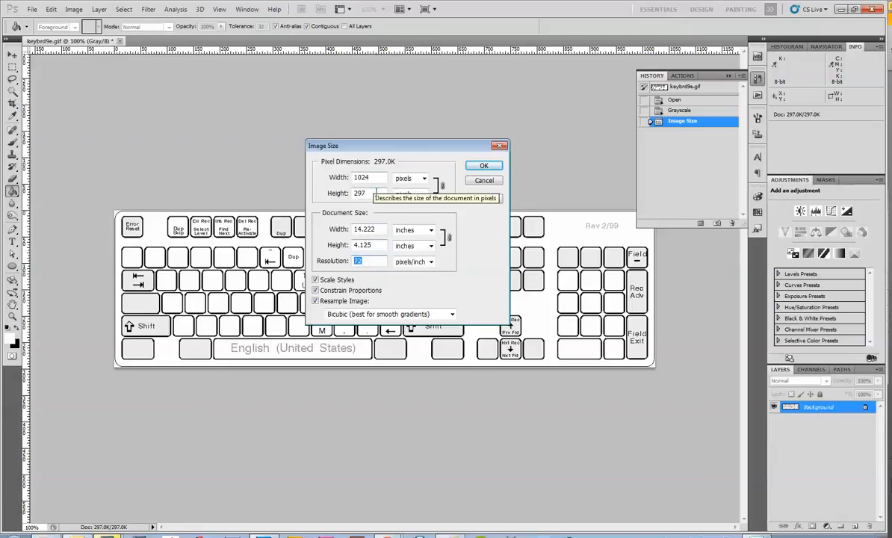
{"action": "left_click", "coordinate": [330, 198]}
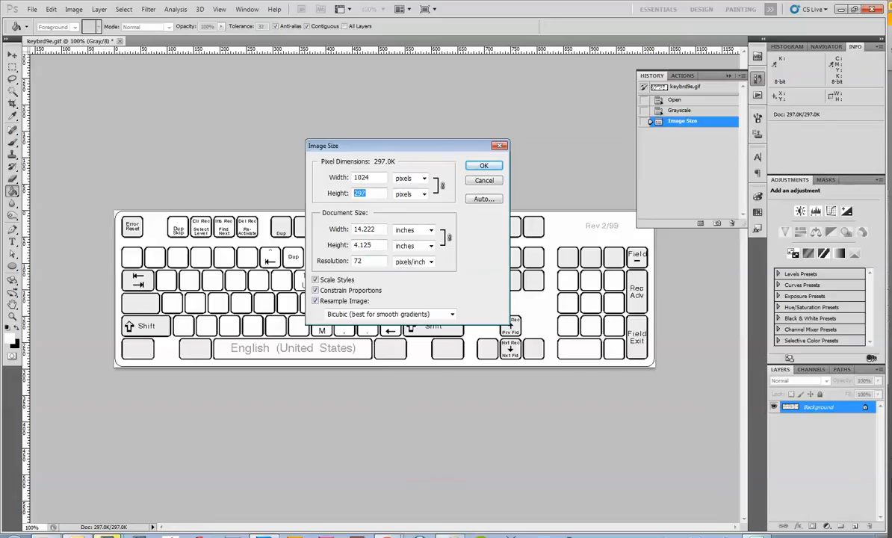
- Switch to 3ds Max, dismiss the welcome screen and draw a plane about 209 by 87 units in the Front viewport
{"action": "left_click", "coordinate": [108, 535]}
{"action": "left_click", "coordinate": [103, 507]}
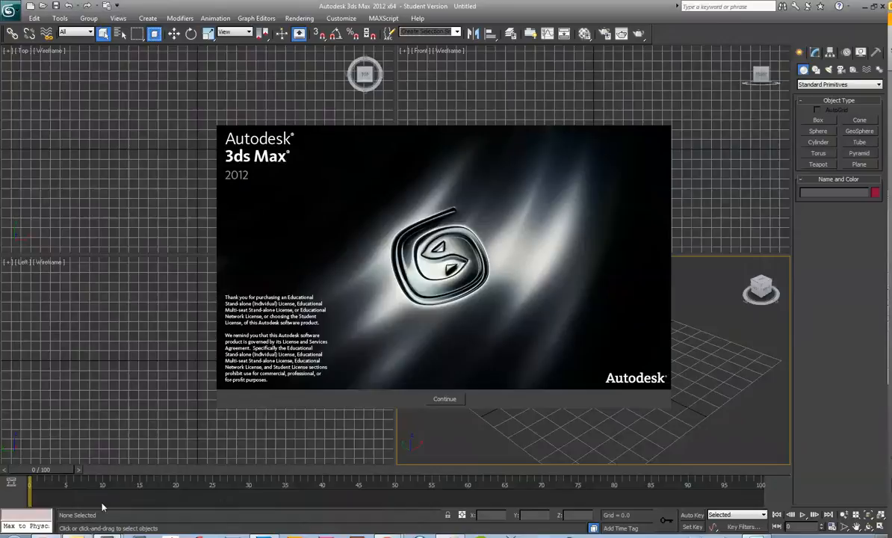
{"action": "left_click", "coordinate": [444, 398]}
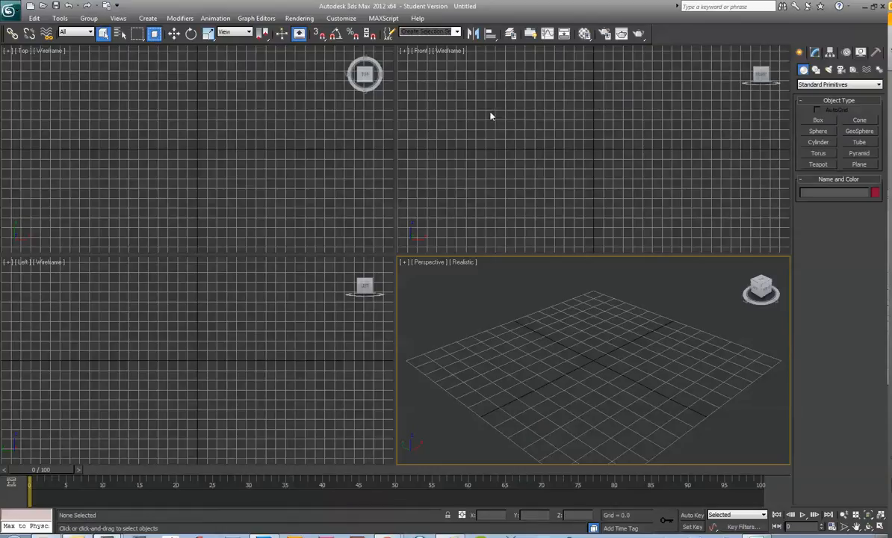
{"action": "left_click", "coordinate": [859, 165]}
{"action": "left_click_drag", "start_coordinate": [498, 101], "coordinate": [703, 185]}
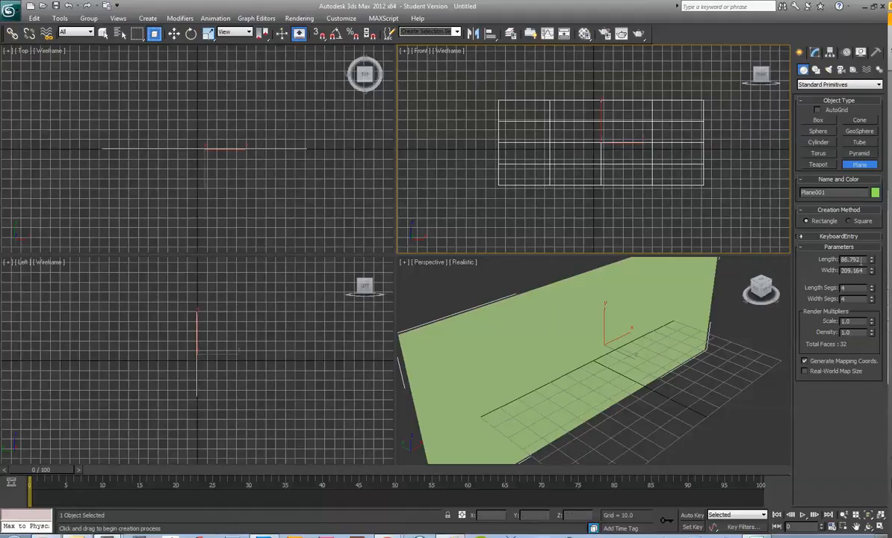
{"action": "left_click_drag", "start_coordinate": [860, 260], "coordinate": [783, 264]}
{"action": "type", "text": "1024"}
{"action": "key", "text": "Tab"}
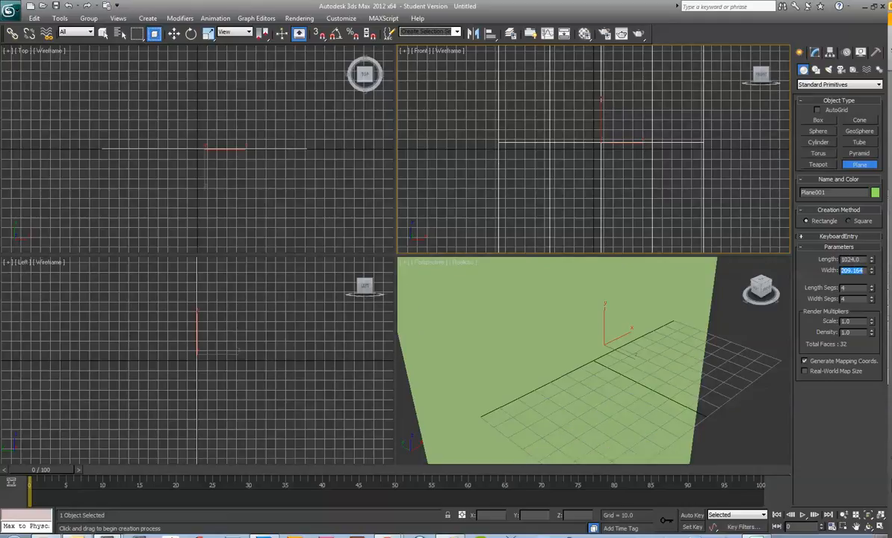
- Set the plane's length to 267 and its width to 1024
{"action": "left_click", "coordinate": [859, 259]}
{"action": "left_click_drag", "start_coordinate": [857, 259], "coordinate": [805, 263]}
{"action": "type", "text": "267"}
{"action": "key", "text": "Tab"}
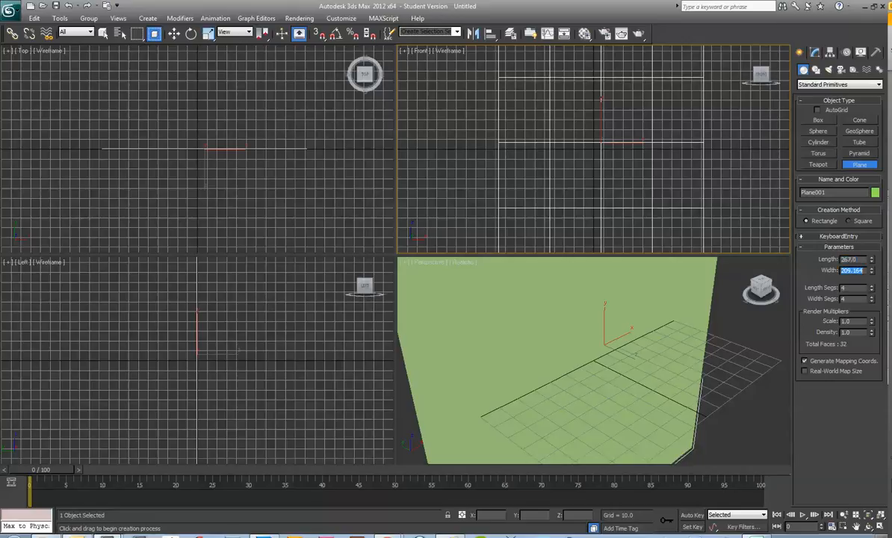
{"action": "type", "text": "1024"}
{"action": "key", "text": "Tab"}
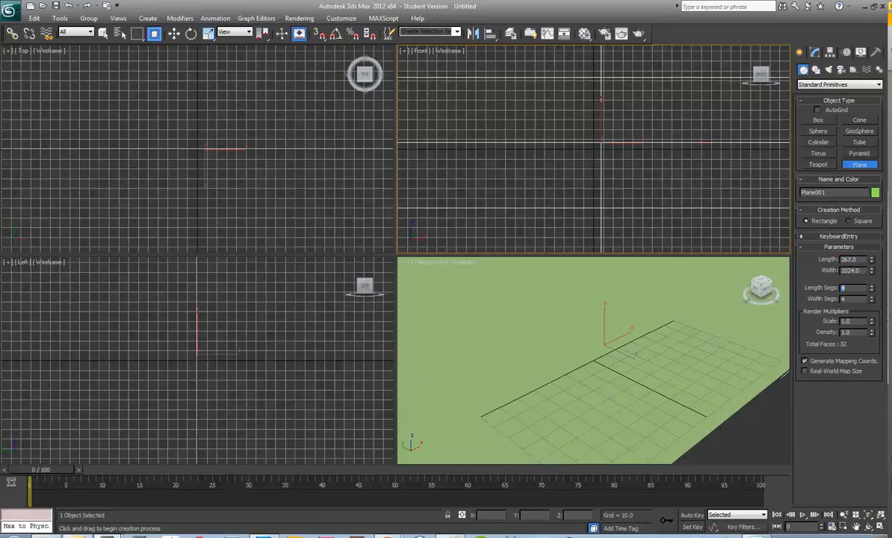
- Display edged faces with the Realistic shading in the Perspective viewport
{"action": "left_click", "coordinate": [574, 336]}
{"action": "scroll", "coordinate": [576, 335], "scroll_direction": "down", "scroll_amount": 6}
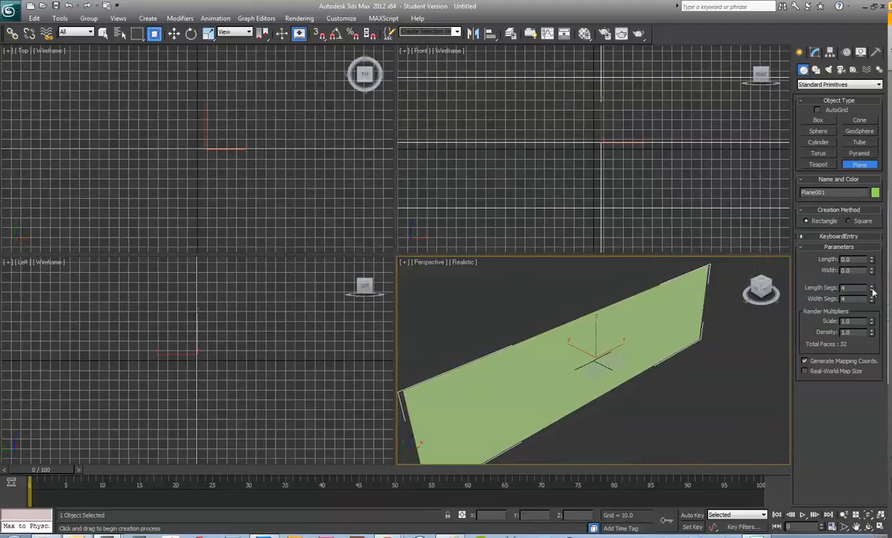
{"action": "left_click", "coordinate": [462, 263]}
{"action": "left_click", "coordinate": [515, 309]}
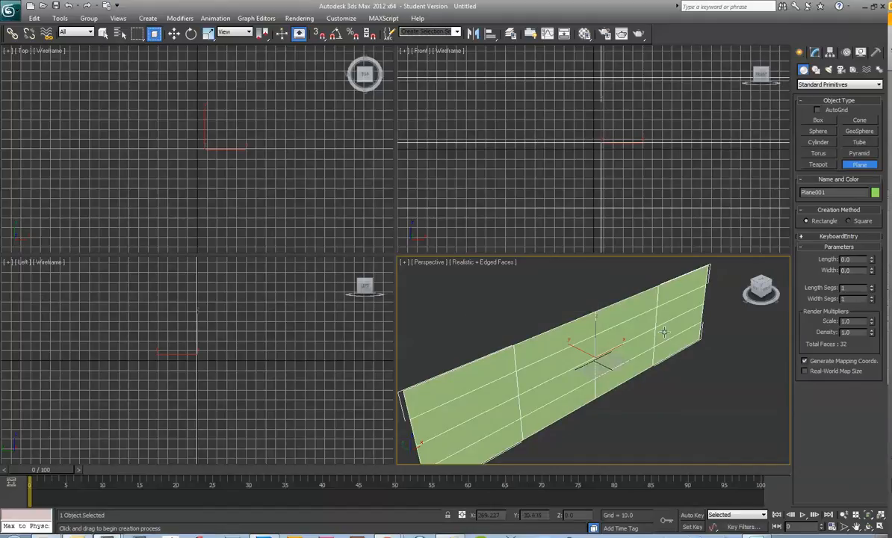
{"action": "left_click", "coordinate": [620, 310]}
{"action": "scroll", "coordinate": [647, 366], "scroll_direction": "down", "scroll_amount": 5}
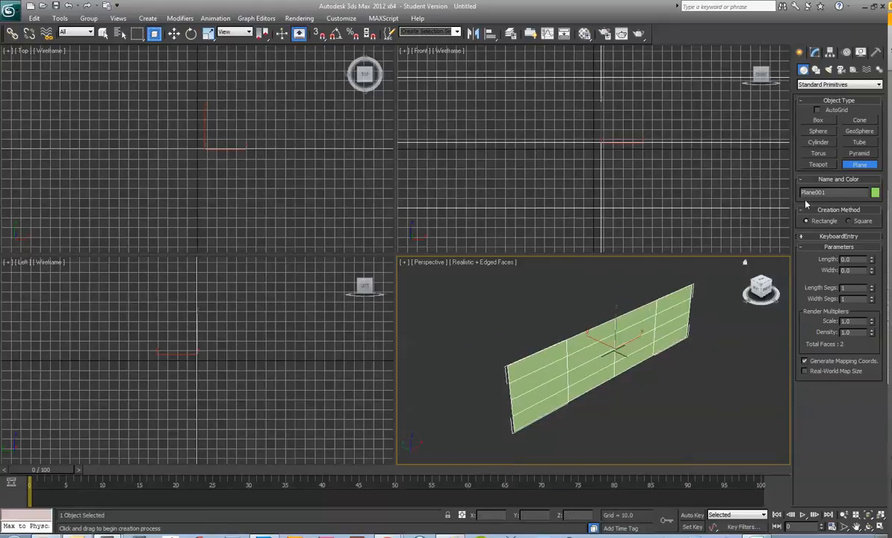
- Reduce the existing plane's length segments and width segments to 1 each in its modifier parameters
{"action": "left_click", "coordinate": [172, 36]}
{"action": "left_click", "coordinate": [814, 53]}
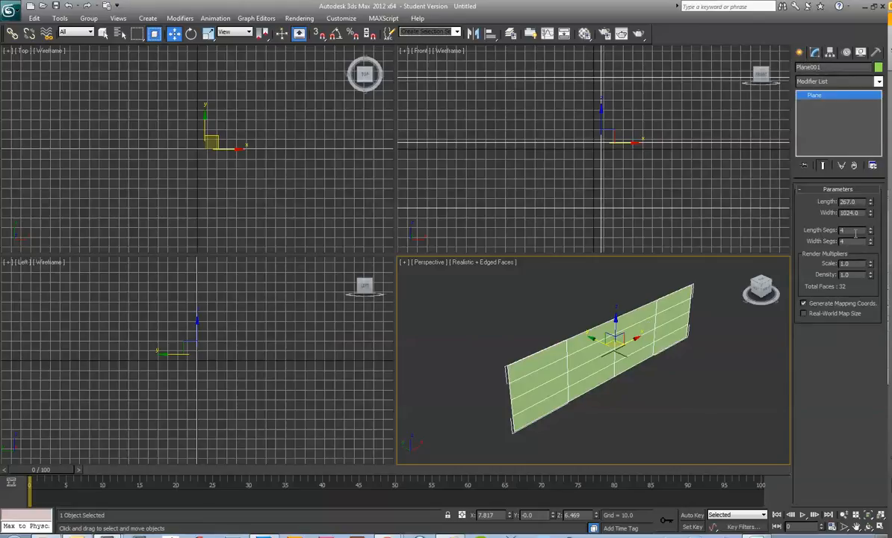
{"action": "left_click", "coordinate": [871, 233]}
{"action": "left_click", "coordinate": [871, 233]}
{"action": "left_click", "coordinate": [871, 233]}
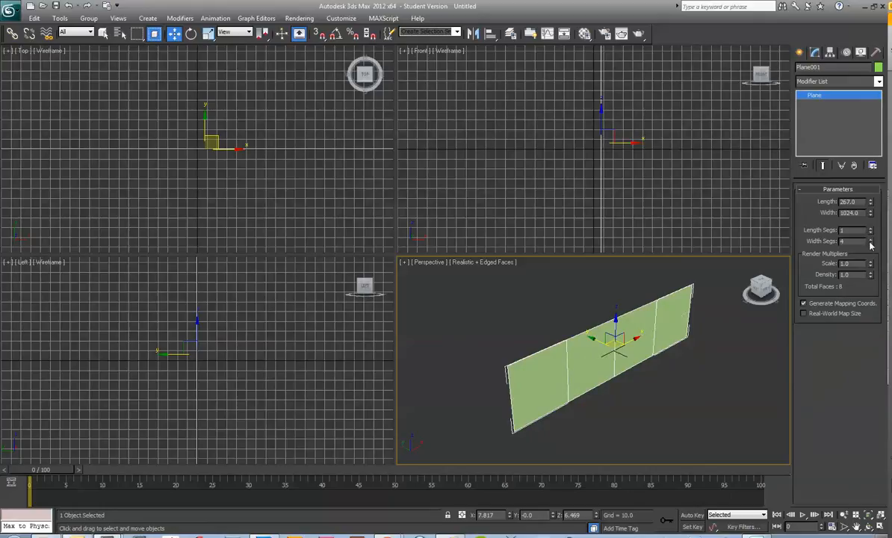
{"action": "left_click", "coordinate": [870, 243]}
{"action": "left_click", "coordinate": [870, 243]}
{"action": "left_click", "coordinate": [870, 244]}
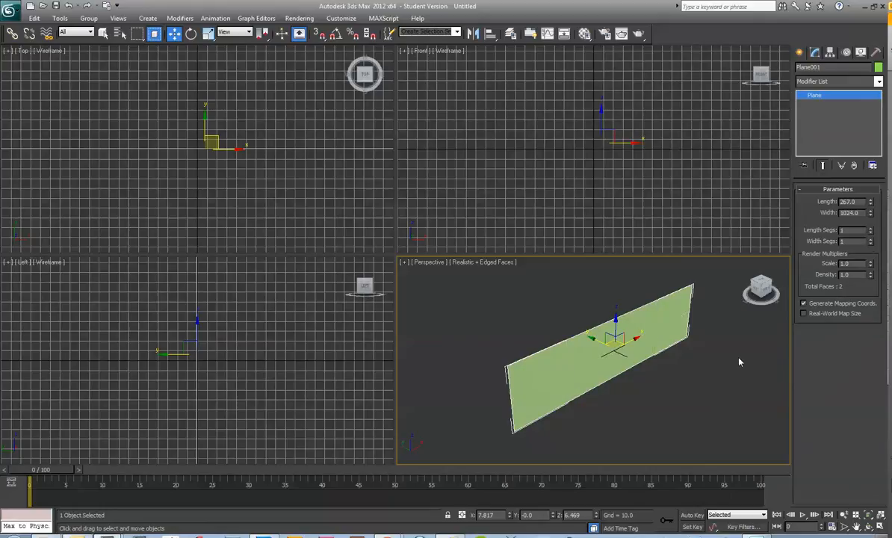
- Add a Bitmap map to the diffuse colour of the first material in the Material Editor
{"action": "left_click", "coordinate": [583, 34]}
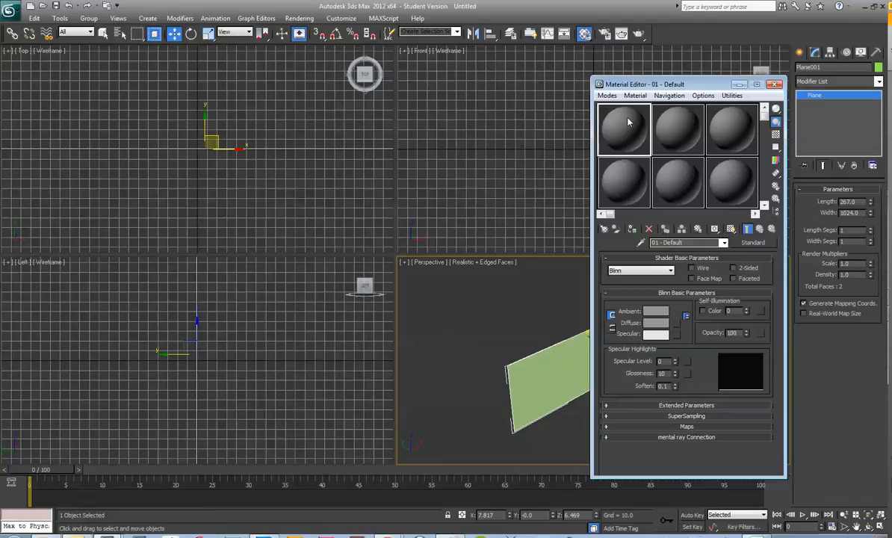
{"action": "left_click_drag", "start_coordinate": [660, 83], "coordinate": [266, 49]}
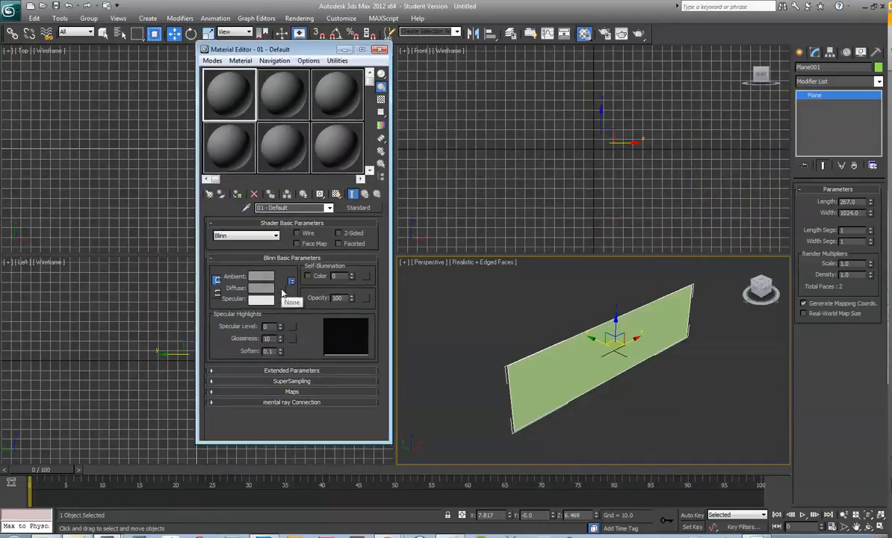
{"action": "left_click", "coordinate": [282, 291]}
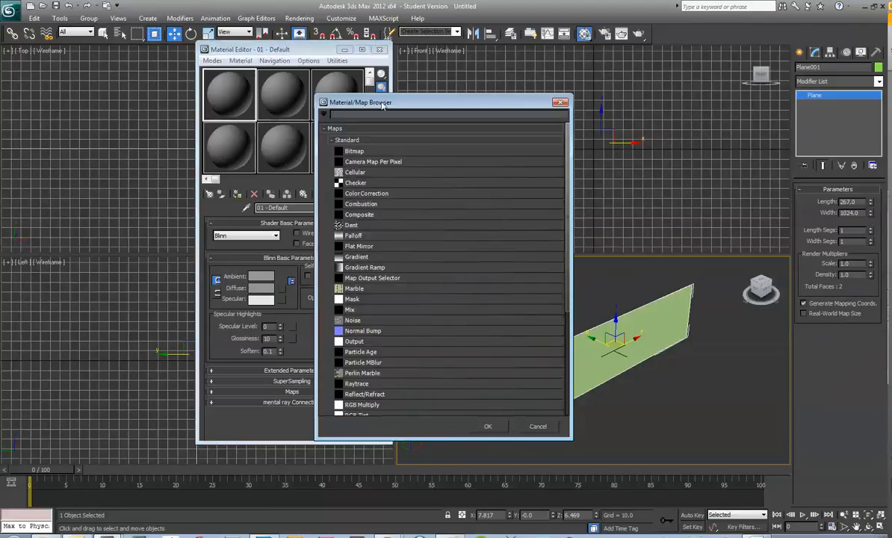
{"action": "left_click", "coordinate": [494, 426]}
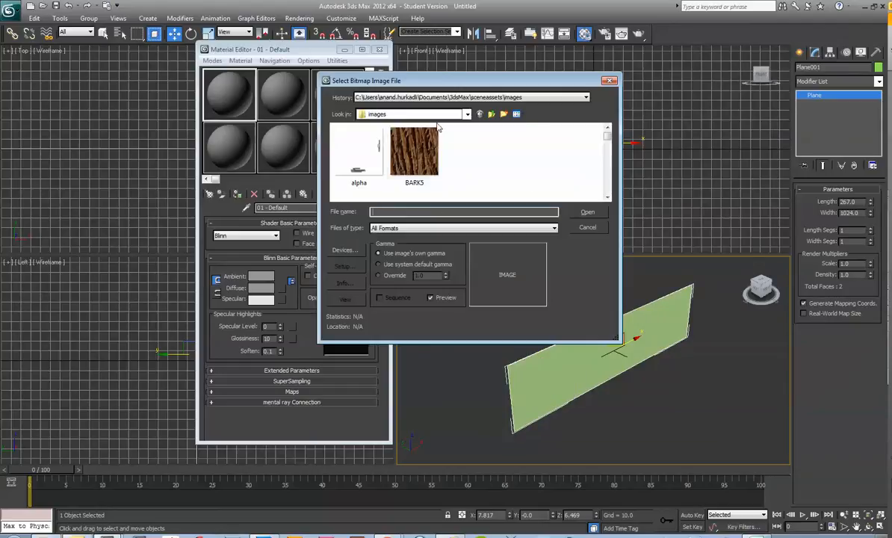
- Load the keybrd9e image from the Keyboard folder on the Desktop as the diffuse bitmap
{"action": "left_click", "coordinate": [410, 113]}
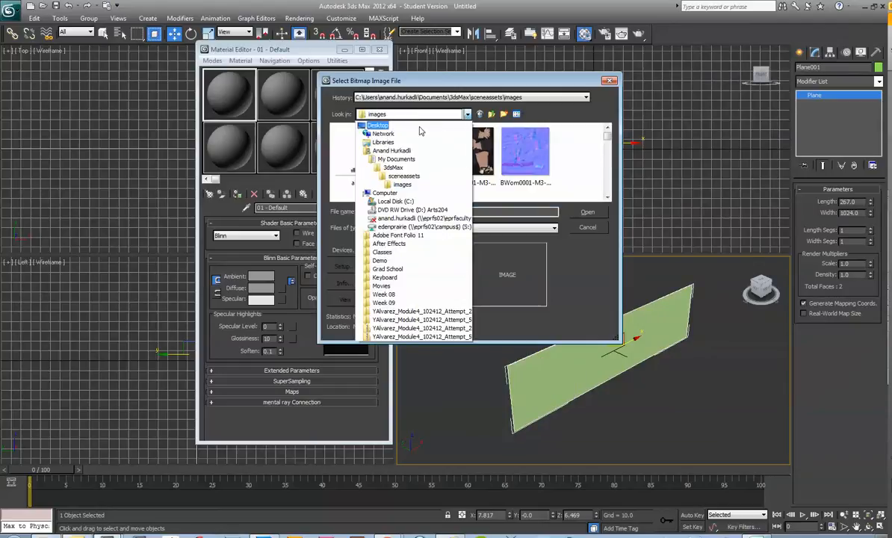
{"action": "left_click", "coordinate": [403, 126]}
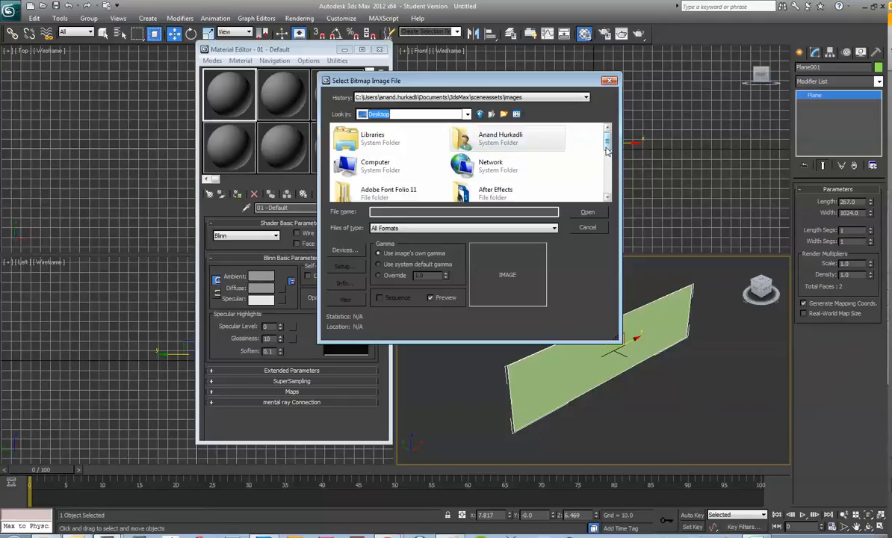
{"action": "left_click_drag", "start_coordinate": [608, 142], "coordinate": [611, 151]}
{"action": "scroll", "coordinate": [611, 151], "scroll_direction": "down", "scroll_amount": 3}
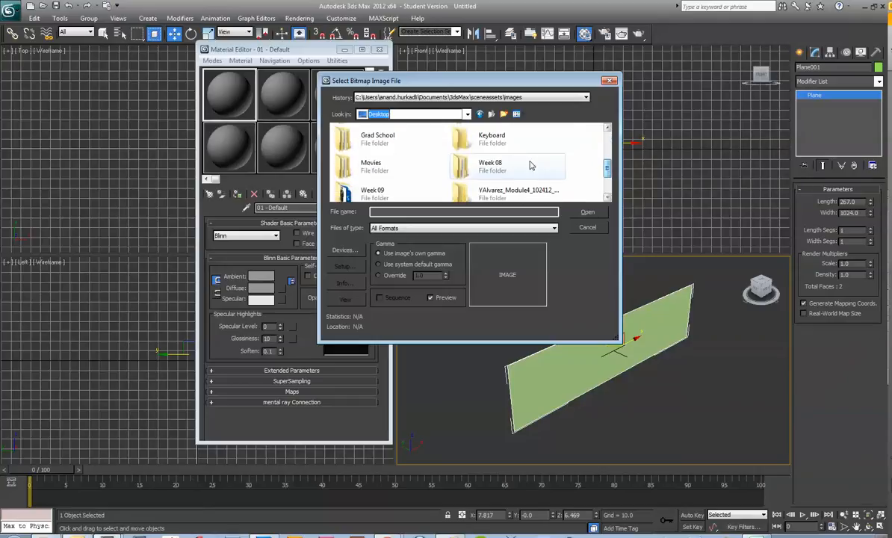
{"action": "double_click", "coordinate": [503, 143]}
{"action": "left_click", "coordinate": [358, 164]}
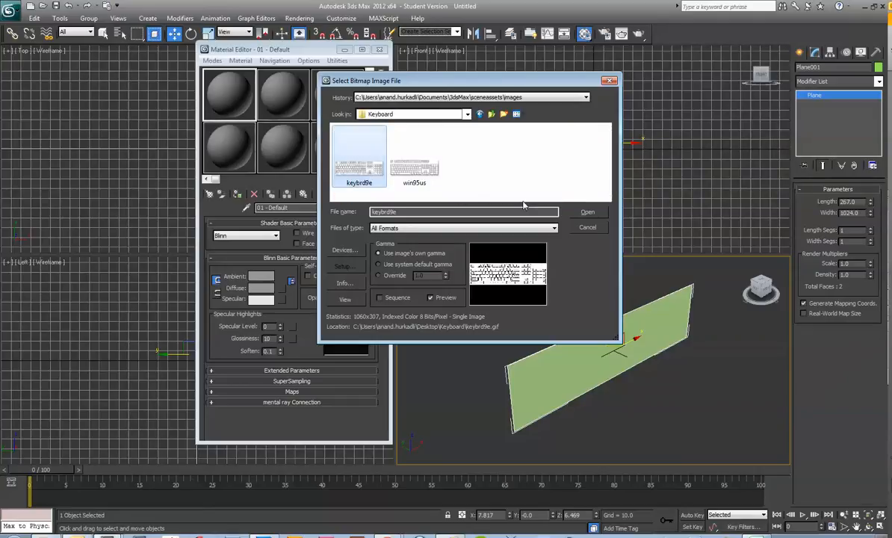
{"action": "left_click", "coordinate": [597, 215]}
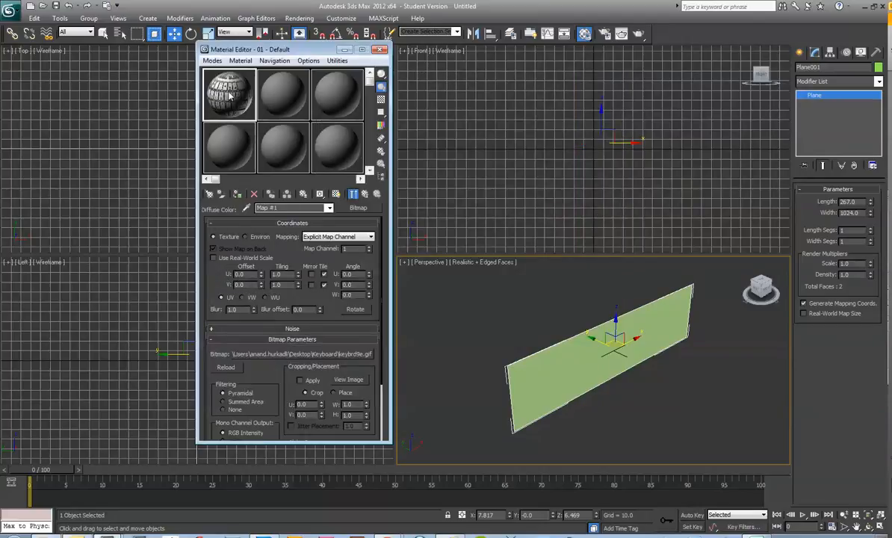
- Apply the keyboard material to the plane, show its map in the viewport and close the Material Editor
{"action": "left_click_drag", "start_coordinate": [224, 91], "coordinate": [539, 335]}
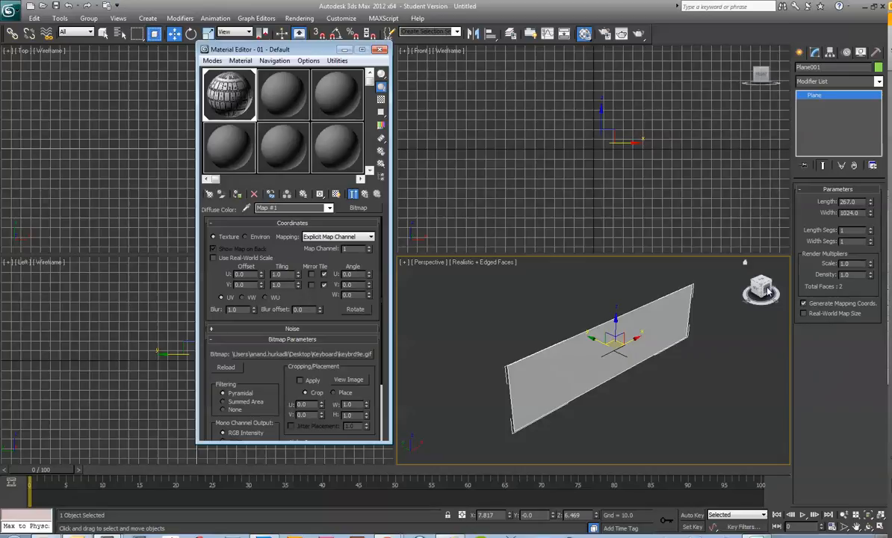
{"action": "left_click_drag", "start_coordinate": [764, 290], "coordinate": [743, 284]}
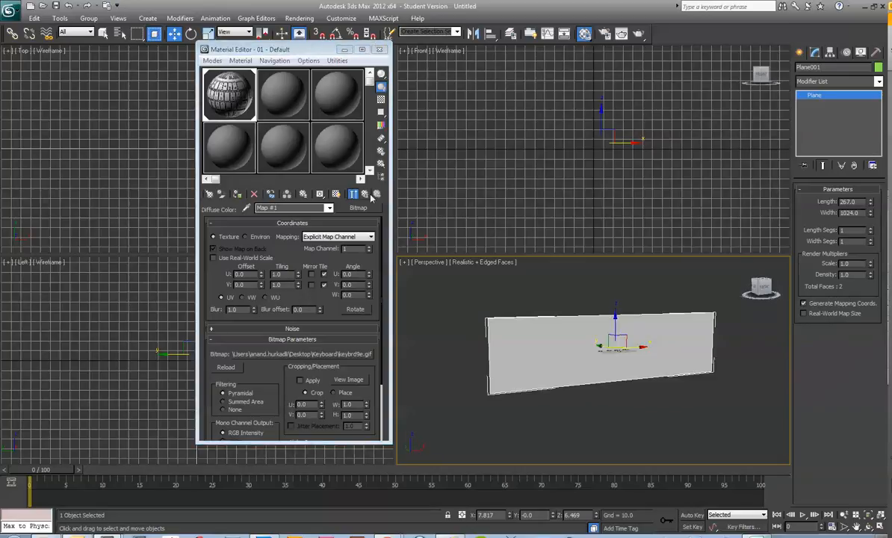
{"action": "left_click", "coordinate": [337, 195]}
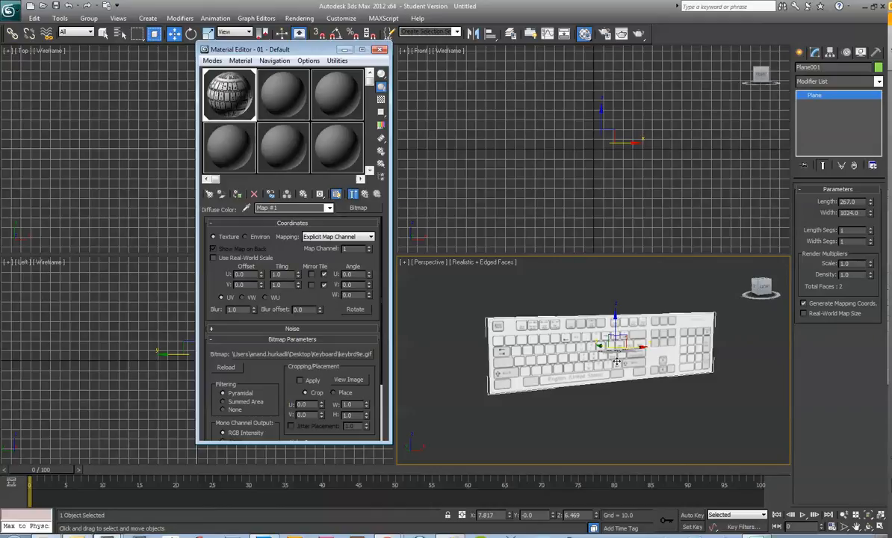
{"action": "middle_click_drag", "start_coordinate": [747, 319], "coordinate": [712, 352], "text": "alt"}
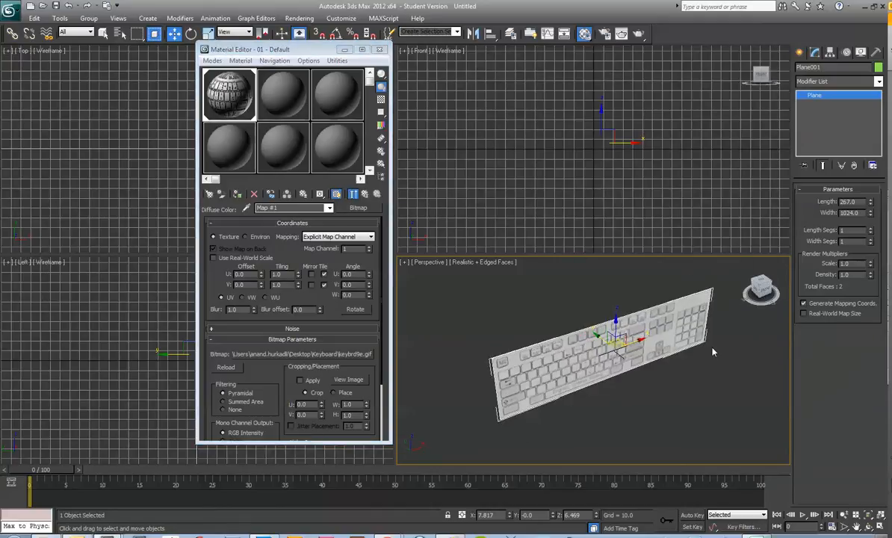
{"action": "left_click", "coordinate": [380, 50]}
- Try to freeze the keyboard plane, then undo the freeze
{"action": "key", "text": "alt+w"}
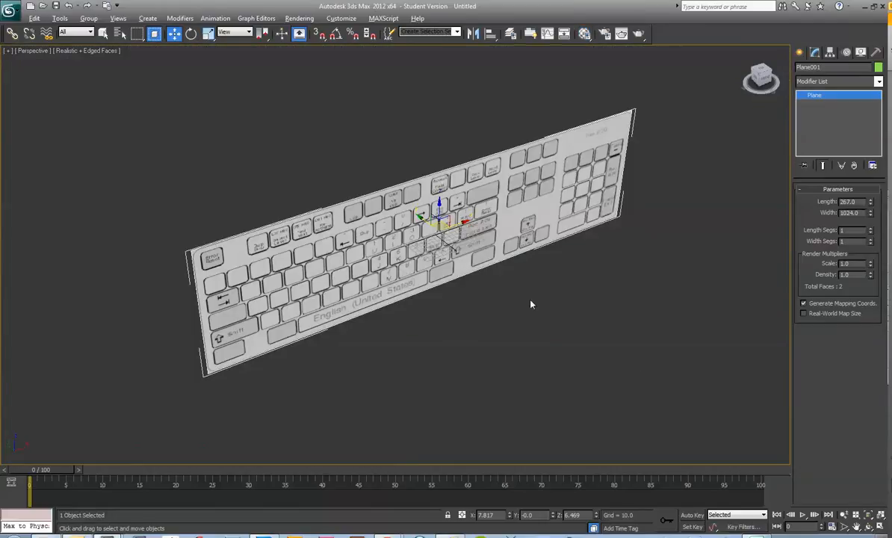
{"action": "left_click", "coordinate": [772, 82]}
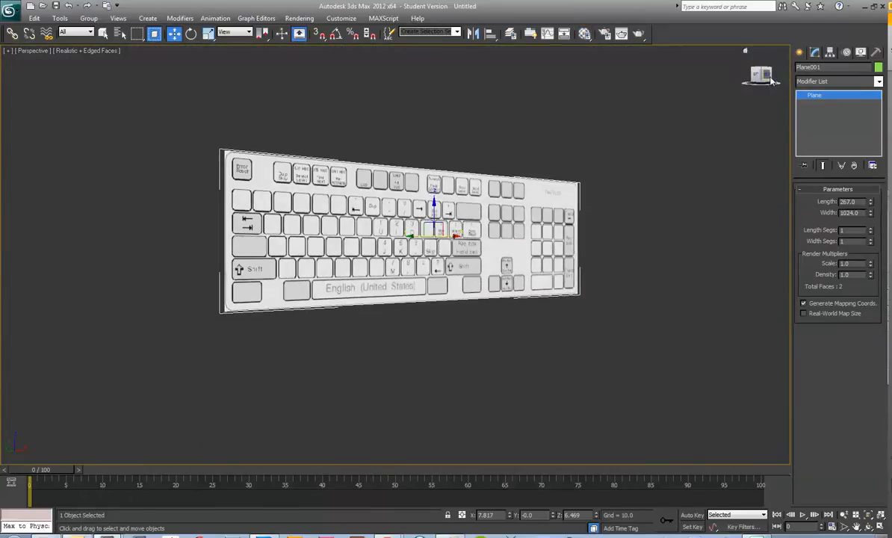
{"action": "left_click_drag", "start_coordinate": [771, 82], "coordinate": [699, 73]}
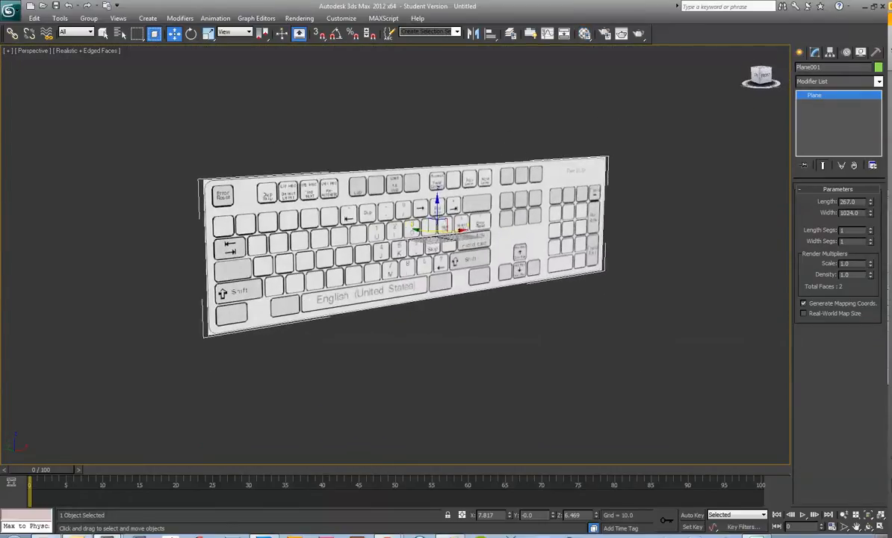
{"action": "left_click_drag", "start_coordinate": [803, 80], "coordinate": [771, 81]}
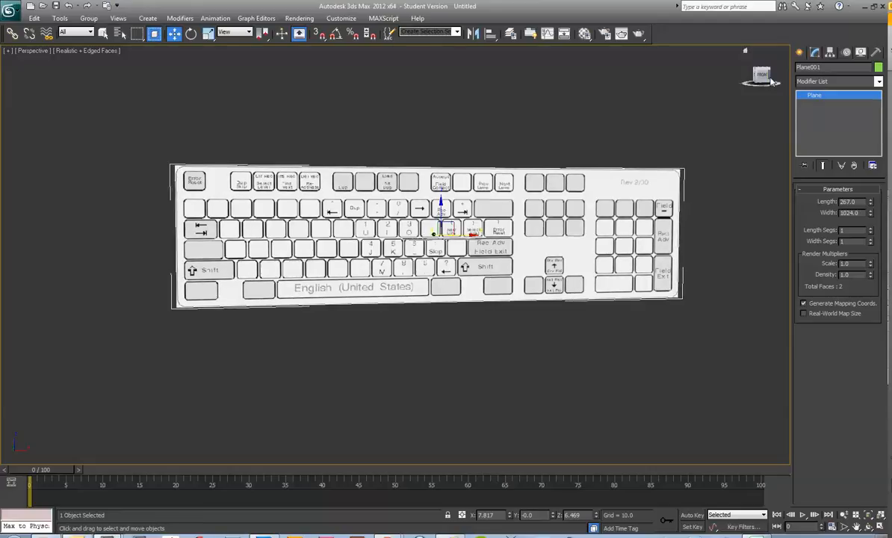
{"action": "right_click", "coordinate": [507, 218]}
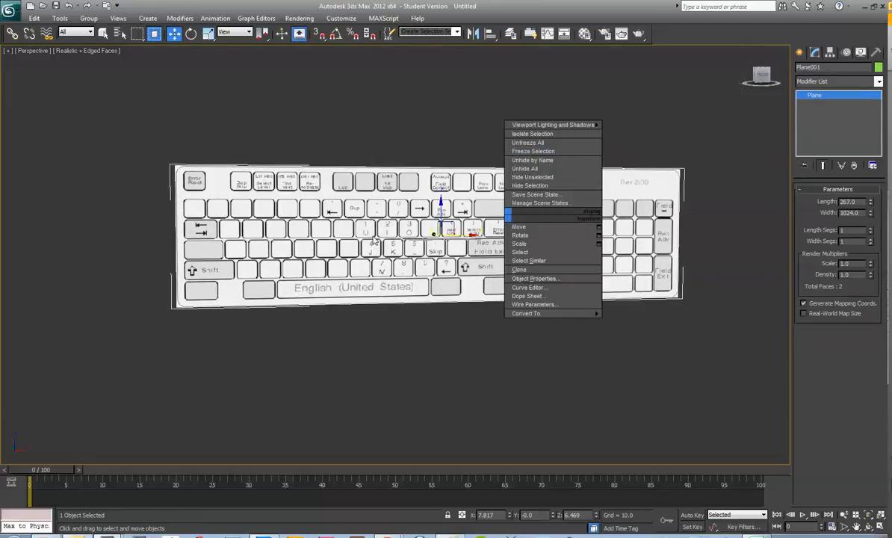
{"action": "left_click", "coordinate": [548, 150]}
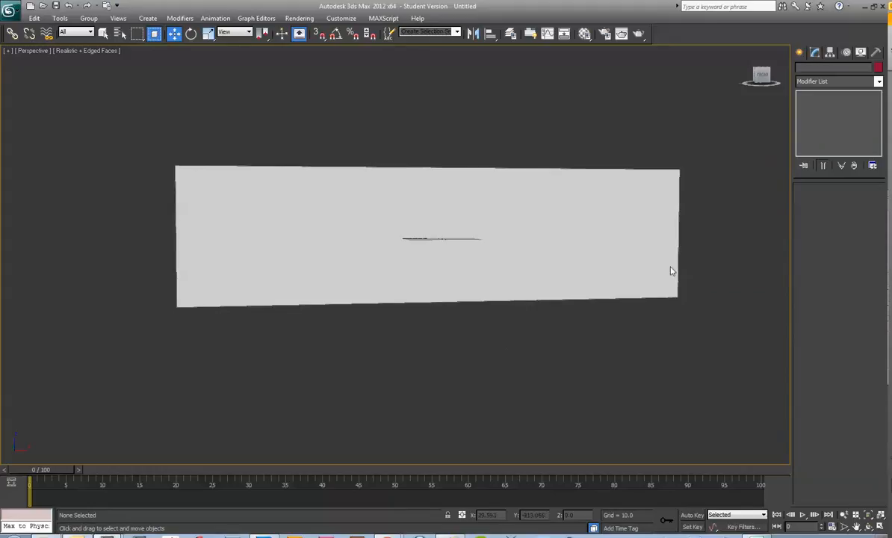
{"action": "left_click_drag", "start_coordinate": [761, 76], "coordinate": [709, 74]}
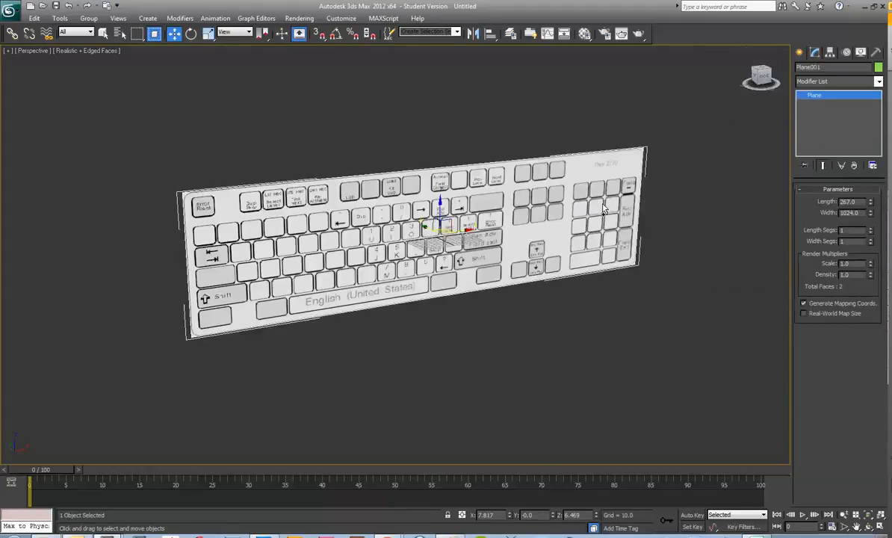
- Turn off Show Frozen in Gray in the keyboard plane's object properties and freeze the plane
{"action": "right_click", "coordinate": [539, 212]}
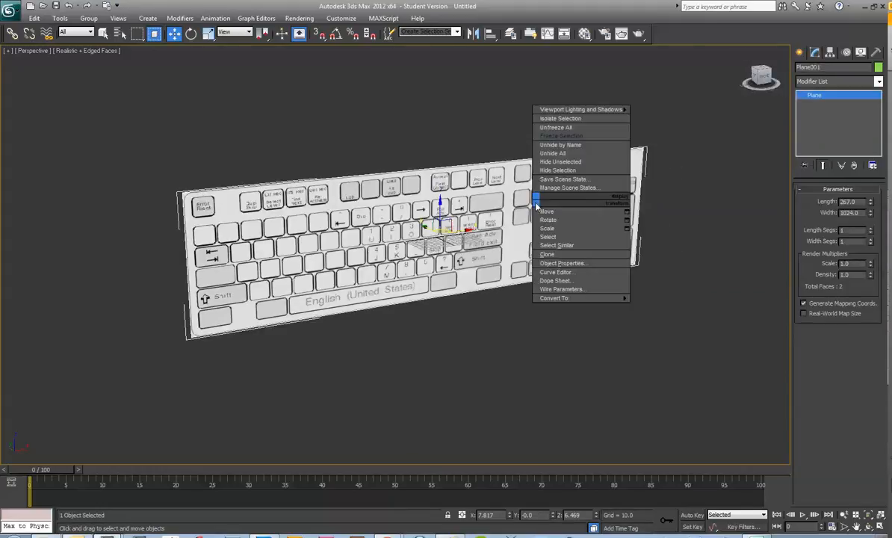
{"action": "left_click", "coordinate": [561, 262]}
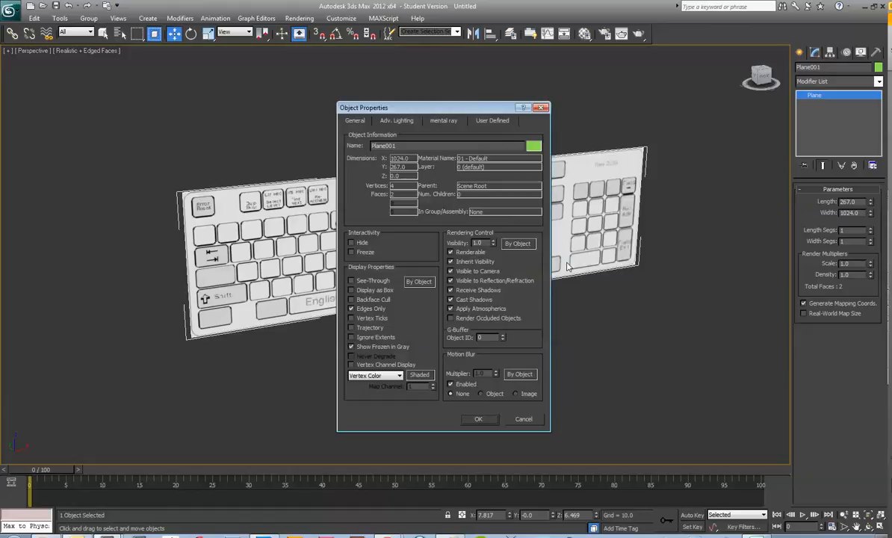
{"action": "left_click", "coordinate": [352, 347]}
{"action": "left_click", "coordinate": [479, 419]}
{"action": "right_click", "coordinate": [441, 219]}
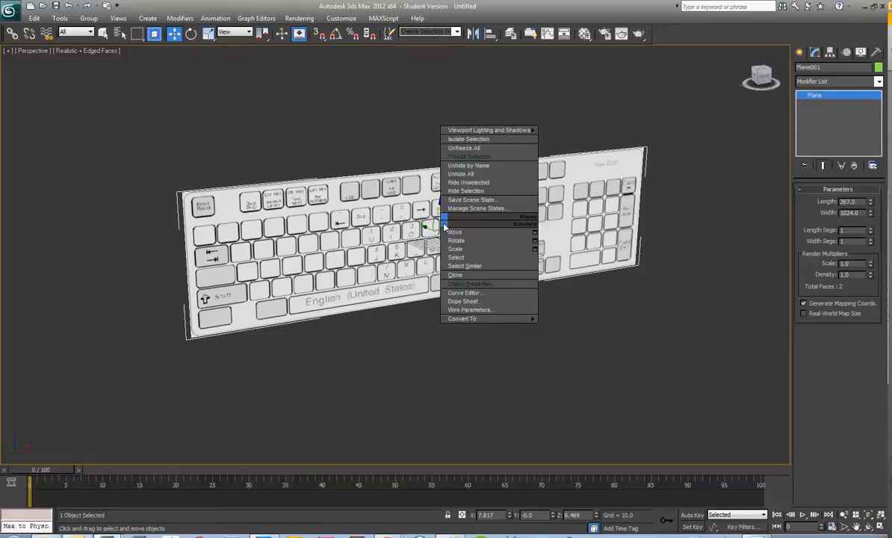
{"action": "left_click", "coordinate": [476, 158]}
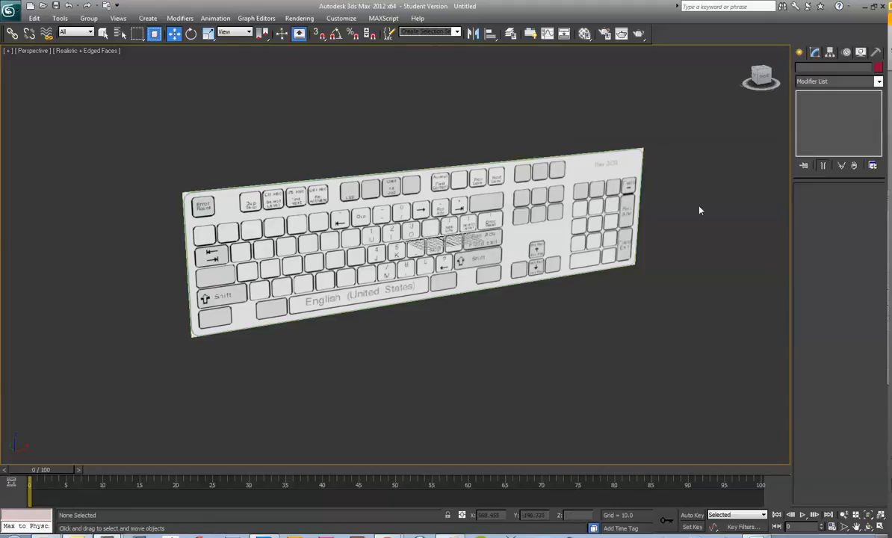
- Restore the four-viewport layout and zoom all viewports to the extents of the keyboard plane
{"action": "scroll", "coordinate": [642, 306], "scroll_direction": "down", "scroll_amount": 3}
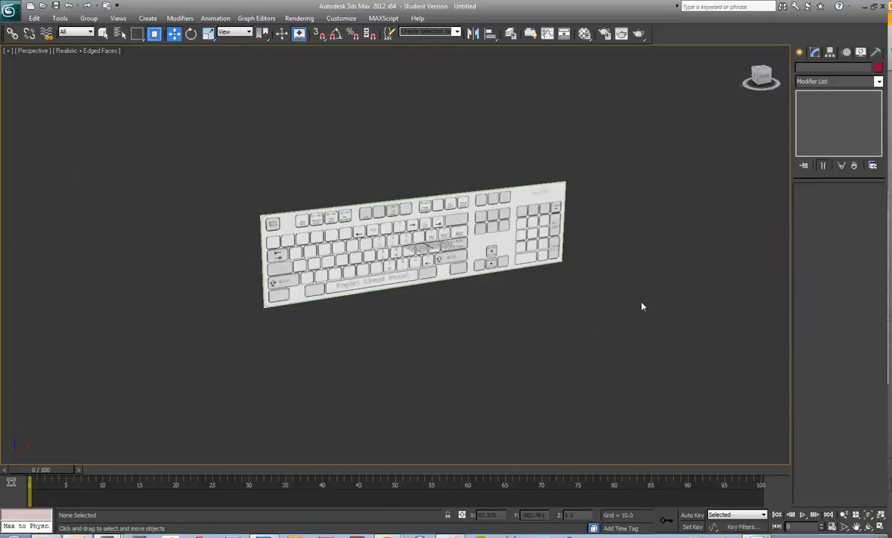
{"action": "key", "text": "alt+w"}
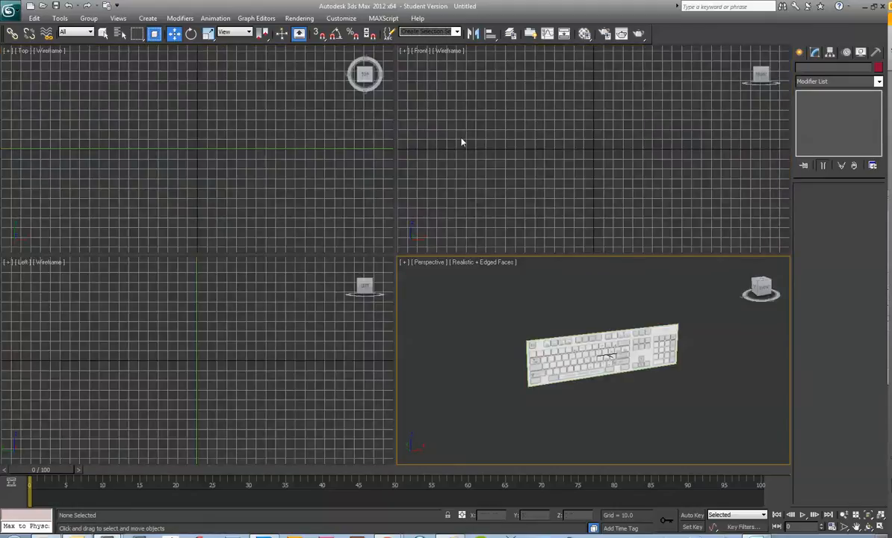
{"action": "left_click", "coordinate": [547, 158]}
{"action": "key", "text": "shift+ctrl+z"}
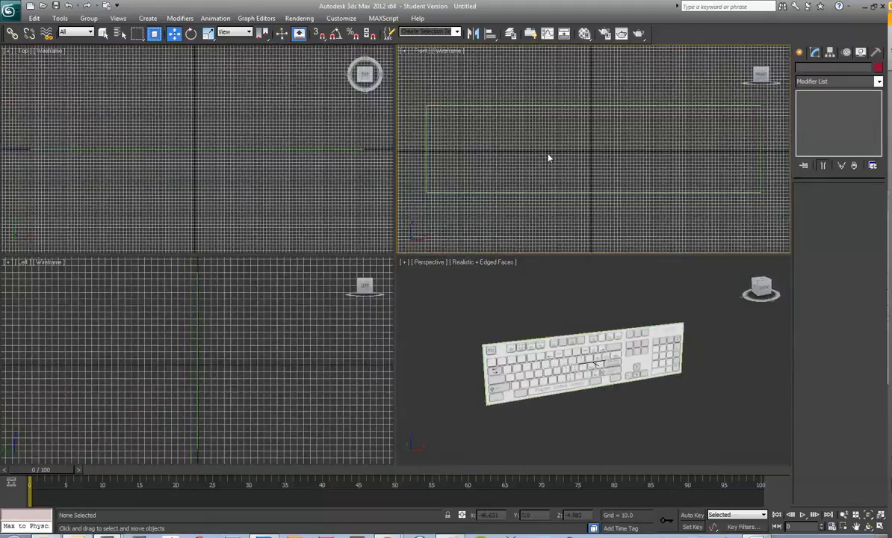
- Hide the grid in the Top, Front and Left viewports
{"action": "left_click", "coordinate": [178, 119]}
{"action": "key", "text": "g"}
{"action": "left_click", "coordinate": [482, 137]}
{"action": "key", "text": "g"}
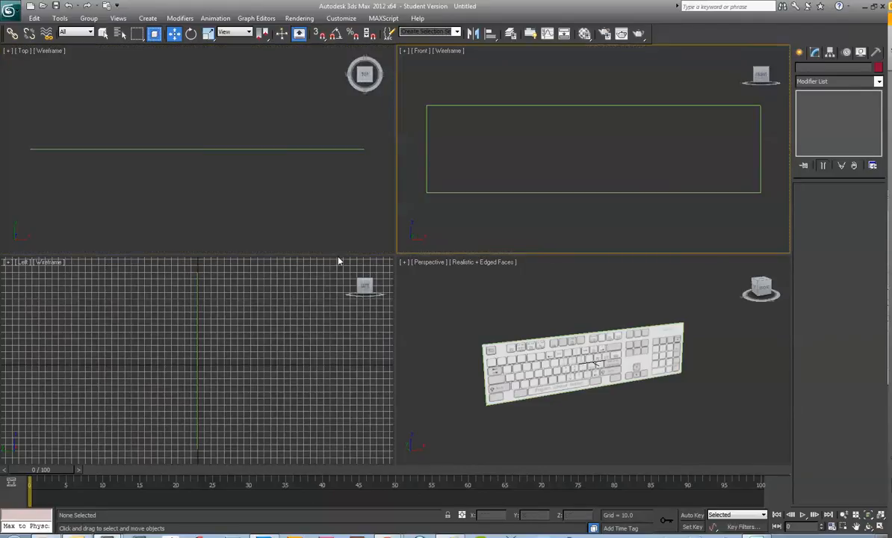
{"action": "left_click", "coordinate": [288, 314]}
{"action": "key", "text": "g"}
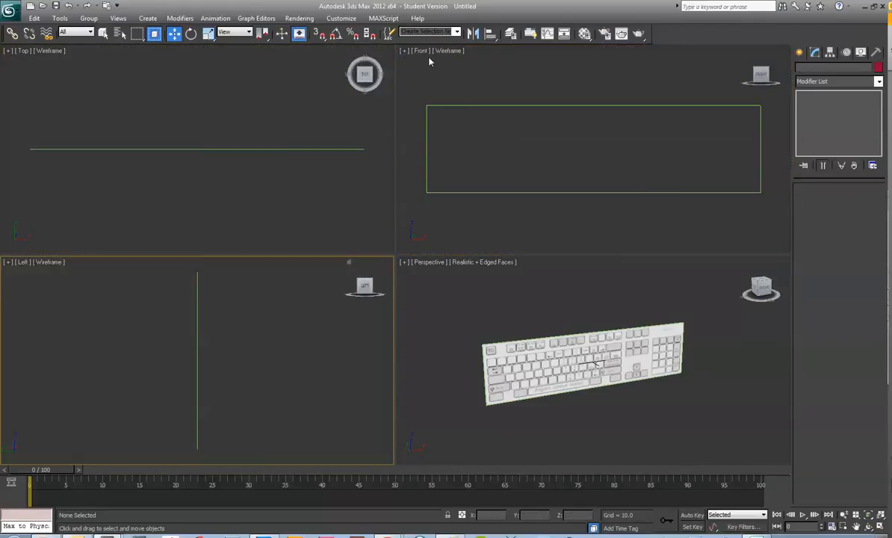
- Set the Front, Top and Left viewports to Realistic shading
{"action": "left_click", "coordinate": [448, 50]}
{"action": "left_click", "coordinate": [463, 64]}
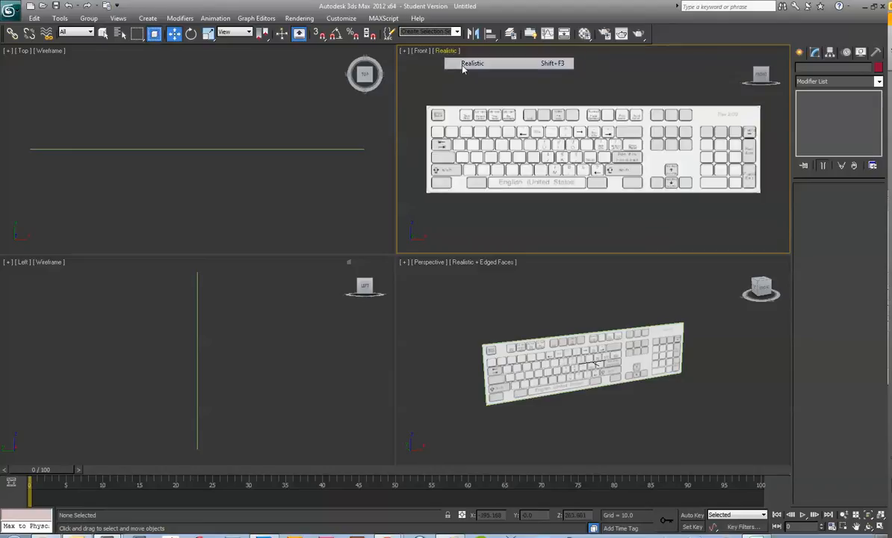
{"action": "left_click", "coordinate": [50, 50]}
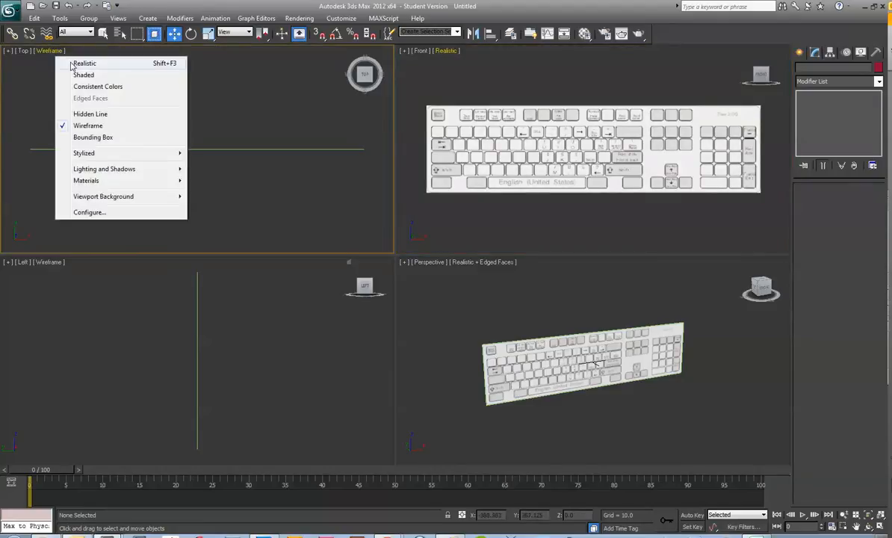
{"action": "left_click", "coordinate": [73, 66]}
{"action": "left_click", "coordinate": [49, 262]}
{"action": "left_click", "coordinate": [52, 263]}
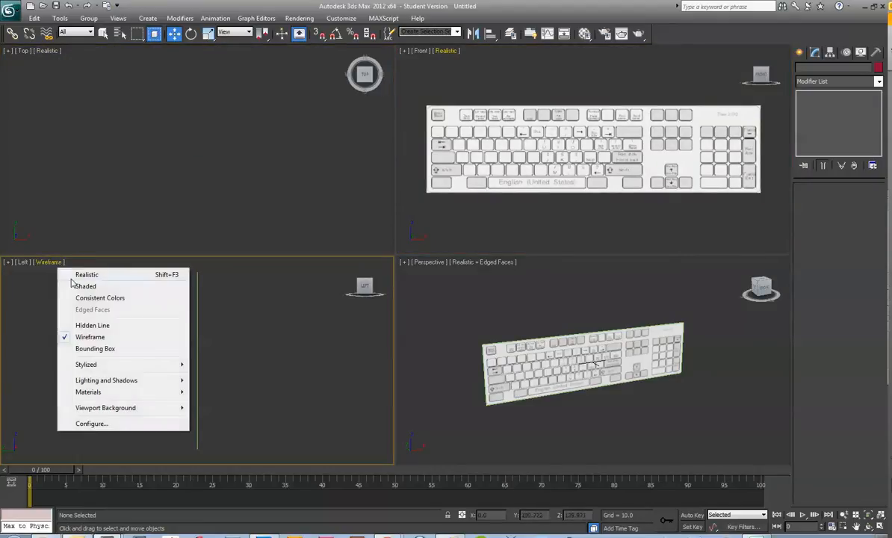
{"action": "left_click", "coordinate": [73, 276]}
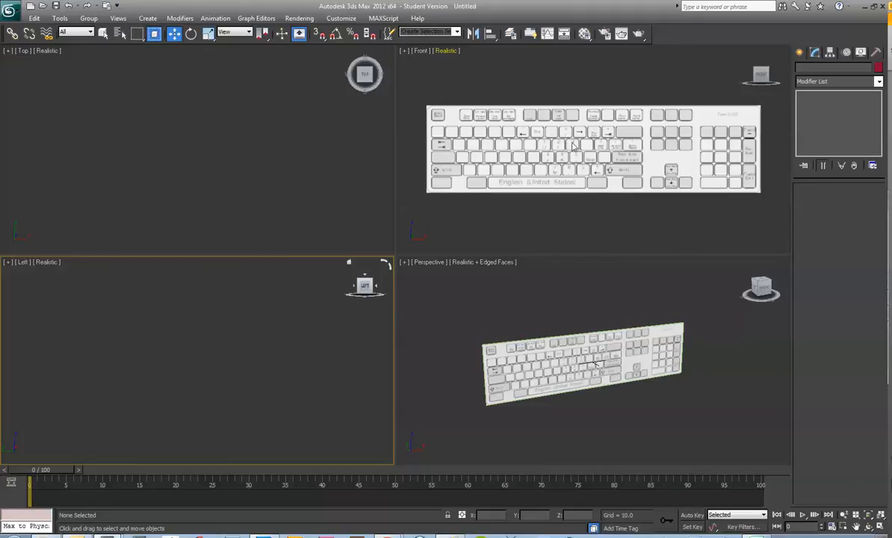
- Create a box over the keyboard image in the Front viewport, about 258 long, 1019 wide and 16 high
{"action": "left_click", "coordinate": [800, 53]}
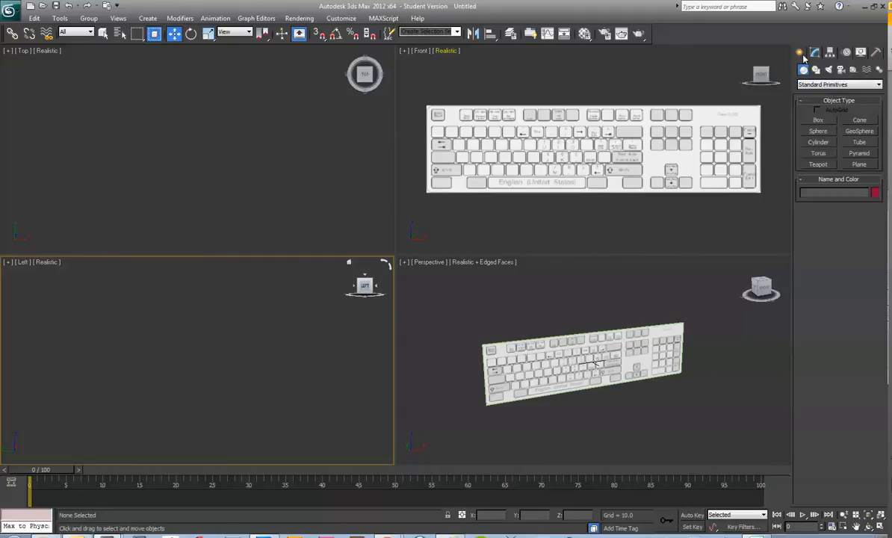
{"action": "left_click", "coordinate": [818, 120]}
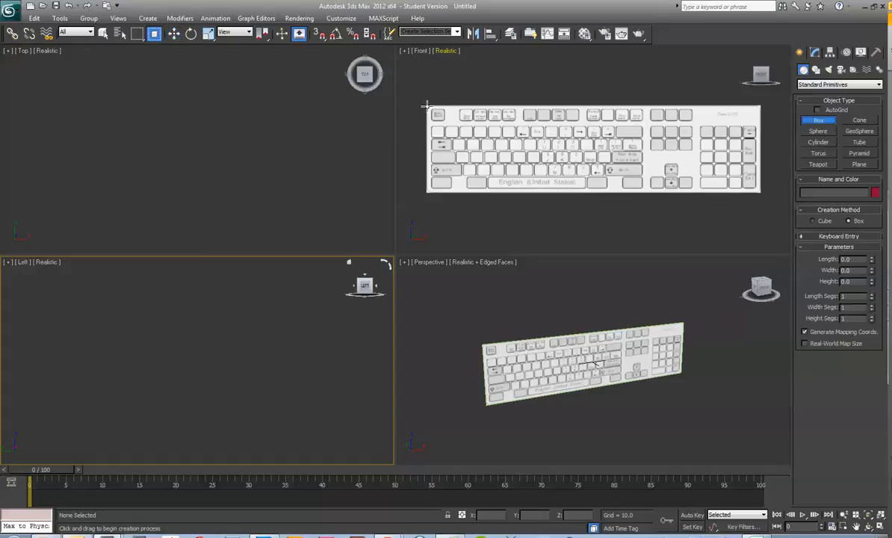
{"action": "left_click_drag", "start_coordinate": [427, 105], "coordinate": [759, 191]}
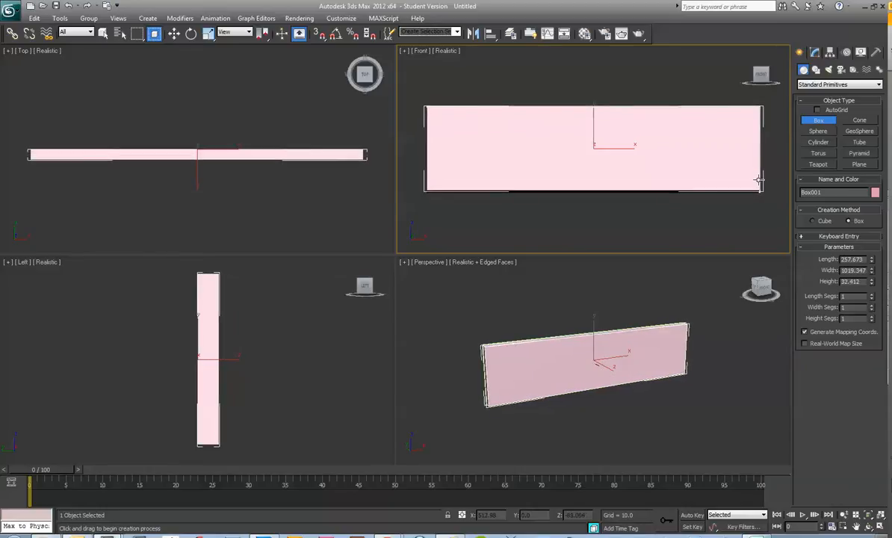
{"action": "left_click", "coordinate": [760, 185]}
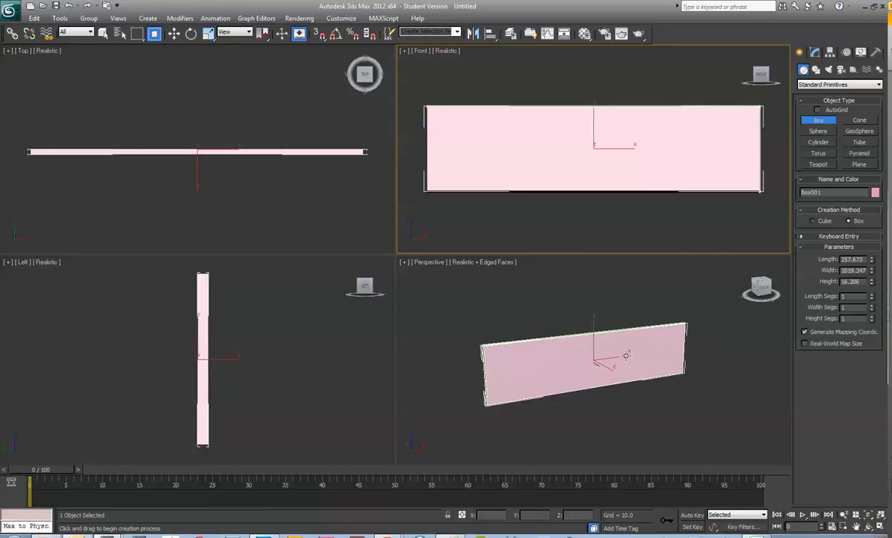
- Enable Wire on the second material, assign that material to the new box and close the Material Editor
{"action": "left_click", "coordinate": [584, 34]}
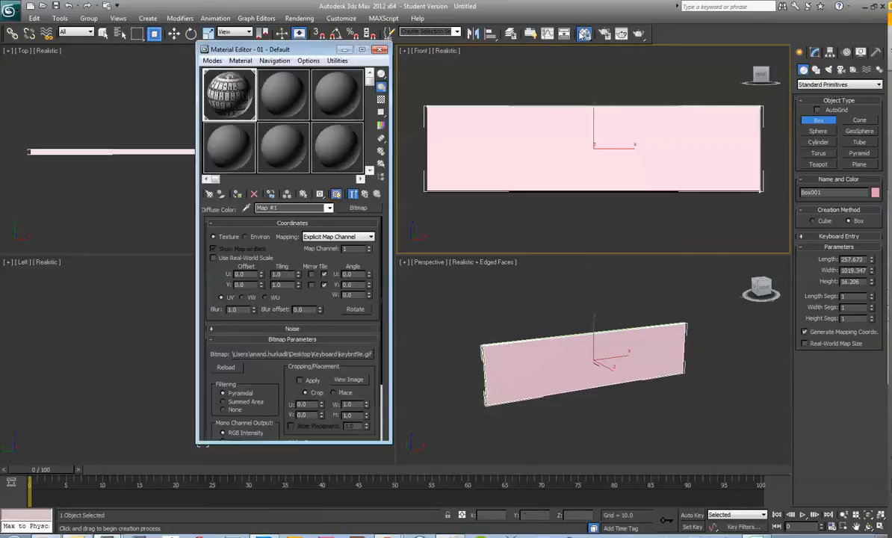
{"action": "left_click", "coordinate": [281, 93]}
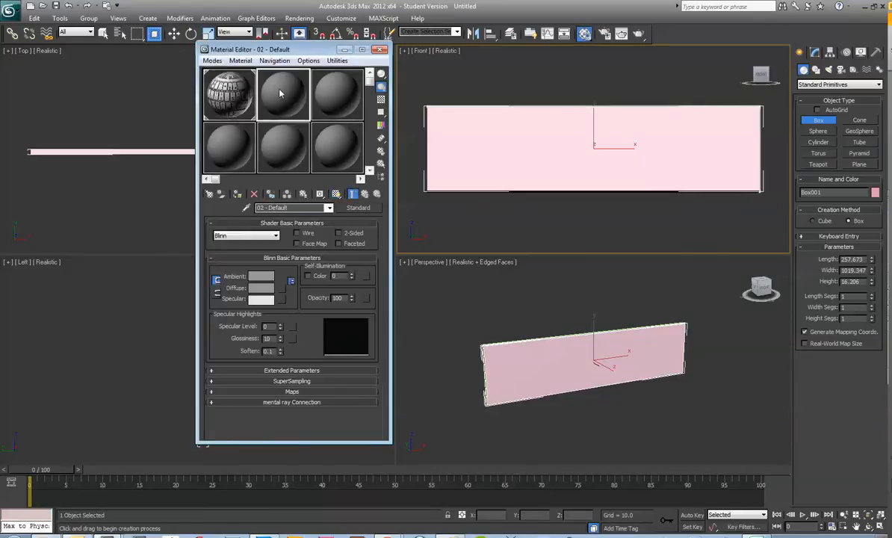
{"action": "left_click", "coordinate": [297, 234]}
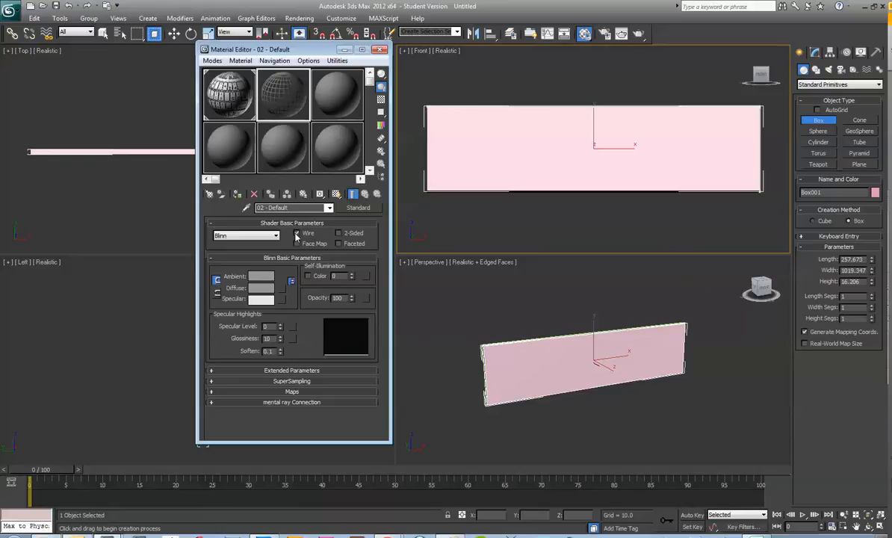
{"action": "left_click_drag", "start_coordinate": [272, 103], "coordinate": [464, 142]}
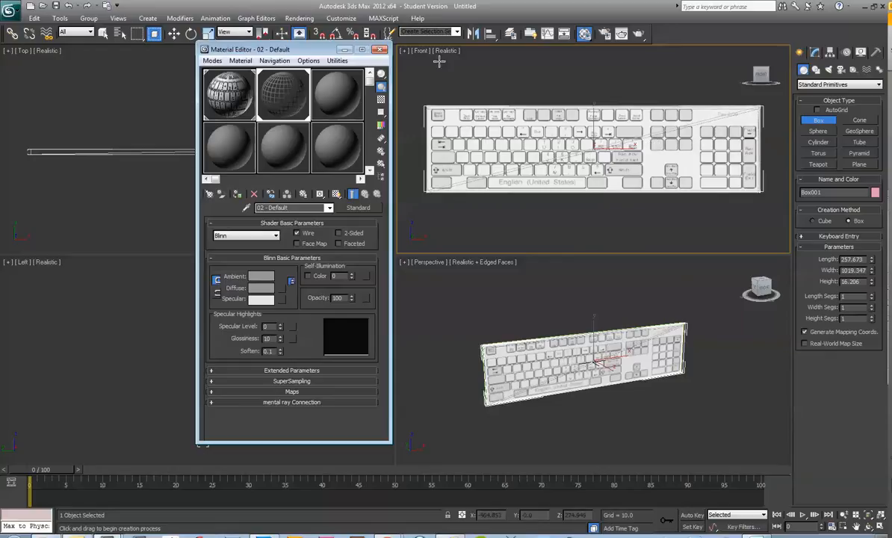
{"action": "left_click", "coordinate": [381, 49]}
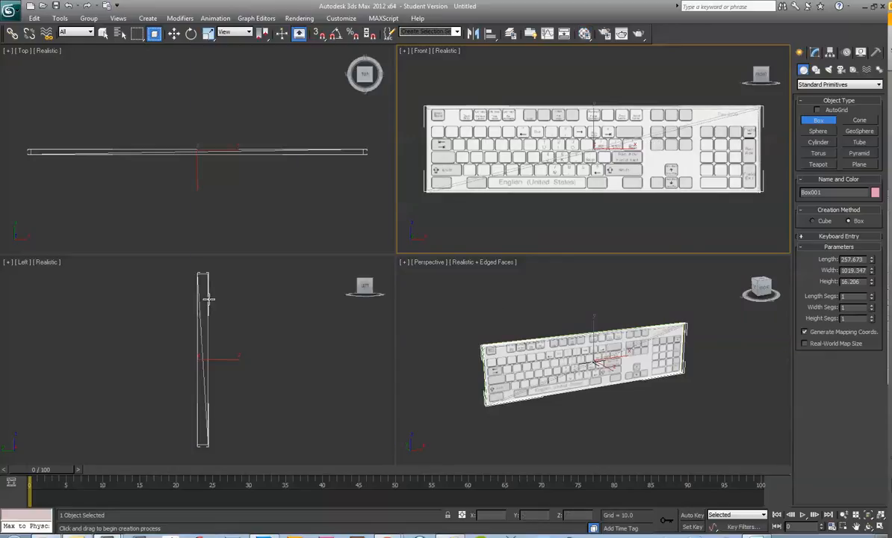
- End box creation and examine the wireframe box around the keyboard plane from the side and front in the Perspective viewport
{"action": "left_click", "coordinate": [728, 319]}
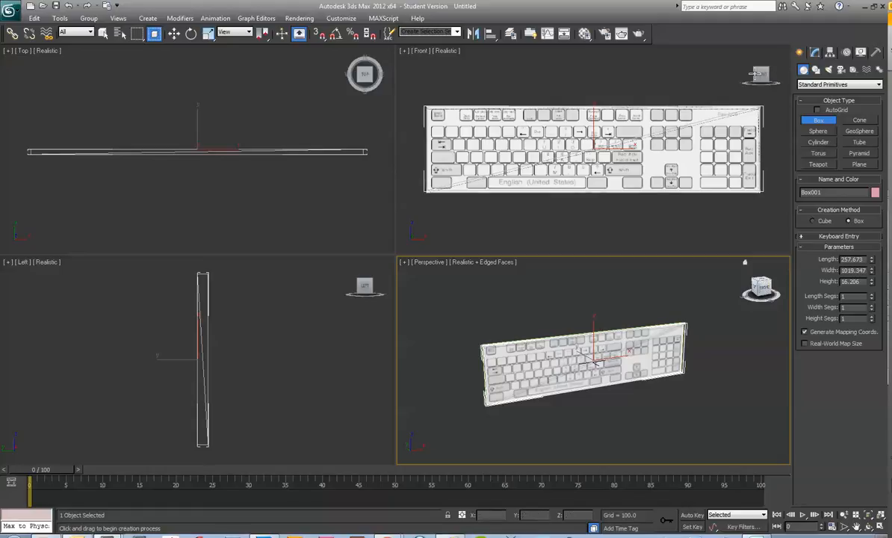
{"action": "key", "text": "w"}
{"action": "key", "text": "alt+w"}
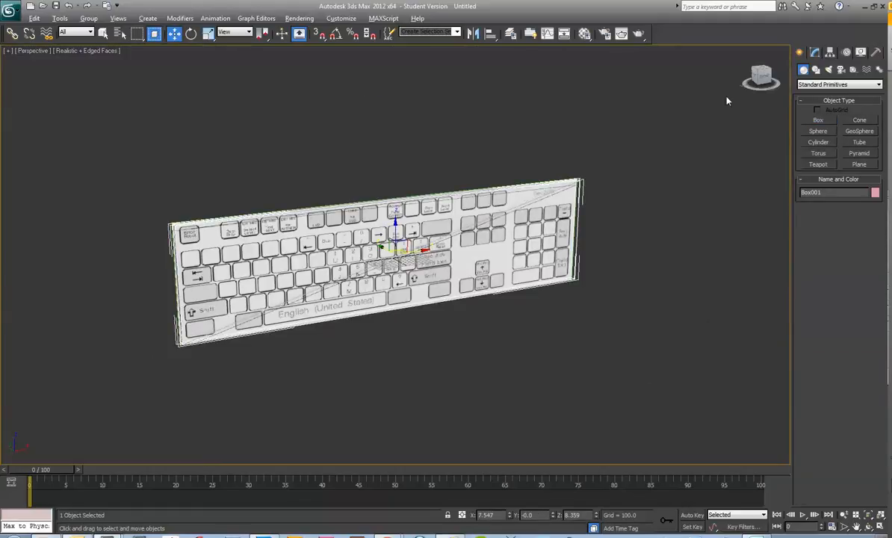
{"action": "left_click", "coordinate": [754, 78]}
{"action": "left_click", "coordinate": [765, 79]}
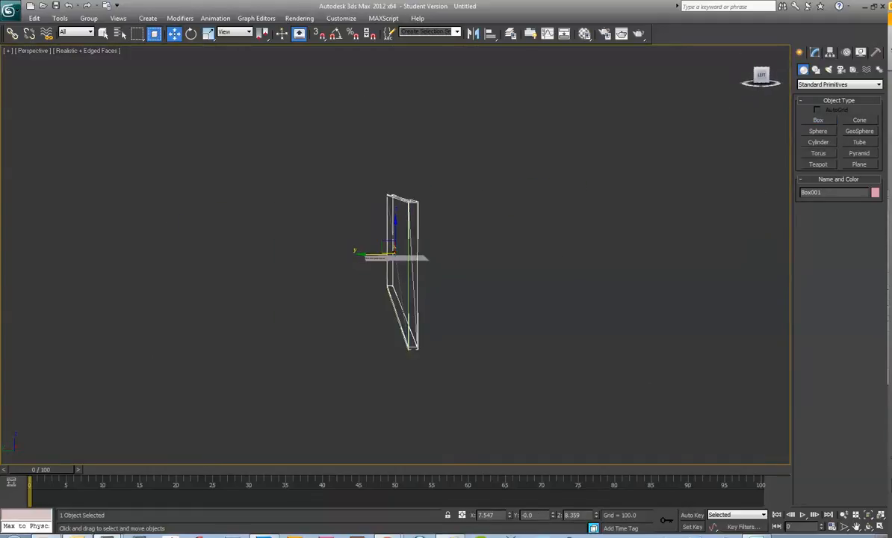
{"action": "middle_click_drag", "start_coordinate": [600, 267], "coordinate": [682, 251]}
{"action": "scroll", "coordinate": [675, 253], "scroll_direction": "up", "scroll_amount": 3}
{"action": "middle_click_drag", "start_coordinate": [629, 232], "coordinate": [569, 239]}
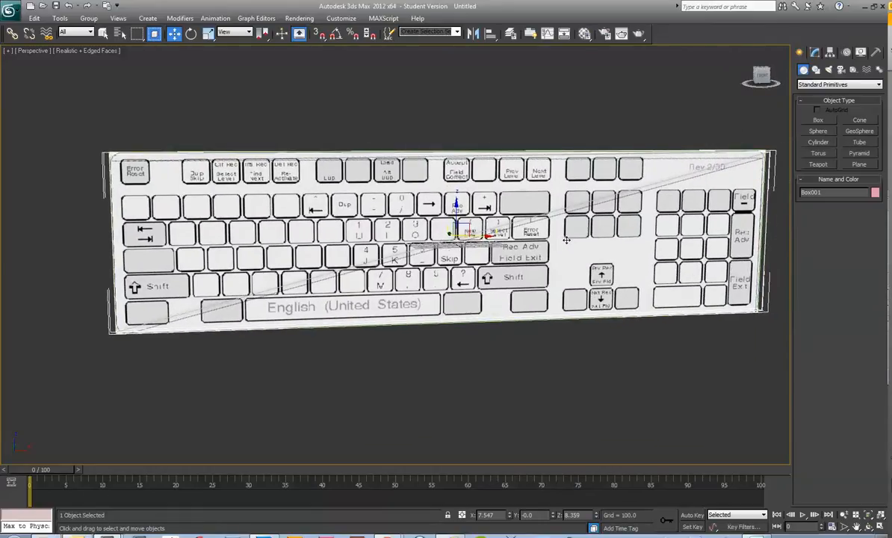
{"action": "key", "text": "alt+w"}
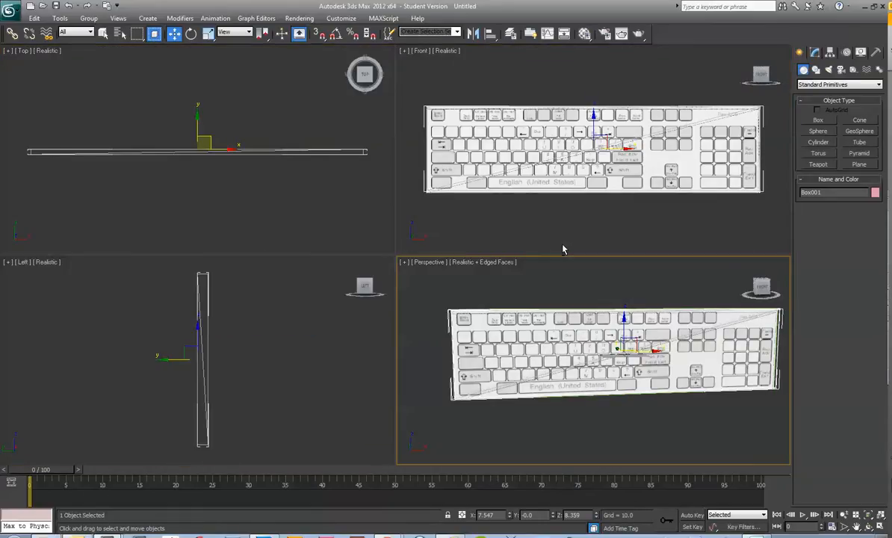
- Turn off Wire on the box's material, reduce its Opacity to 25 and close the Material Editor
{"action": "left_click", "coordinate": [584, 34]}
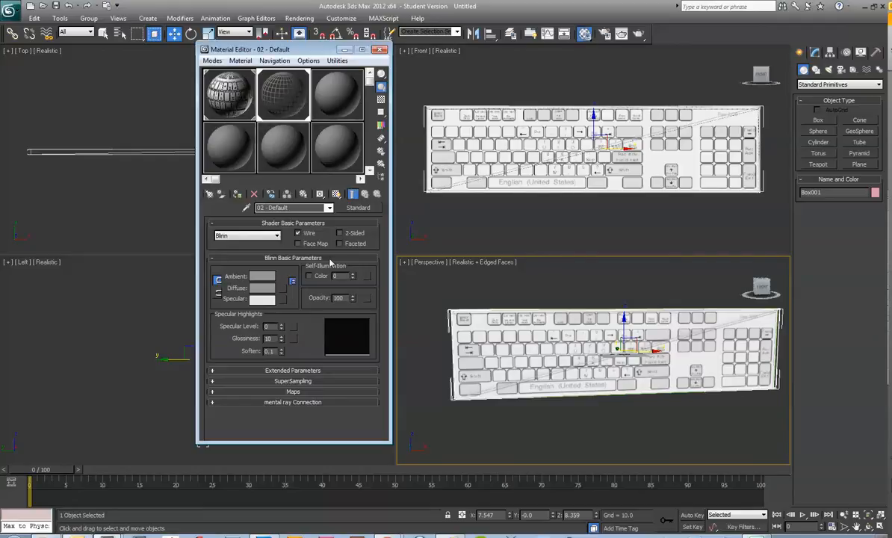
{"action": "left_click", "coordinate": [298, 234]}
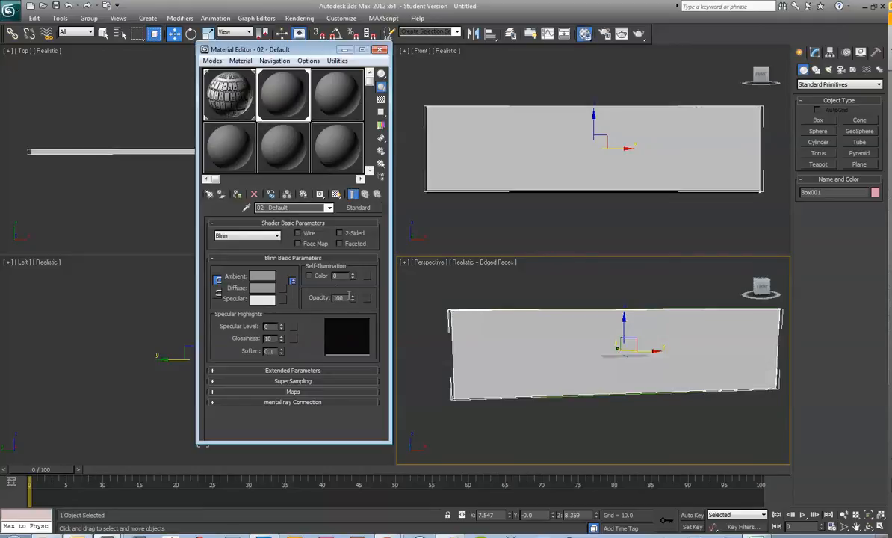
{"action": "double_click", "coordinate": [347, 298]}
{"action": "type", "text": "50"}
{"action": "key", "text": "Return"}
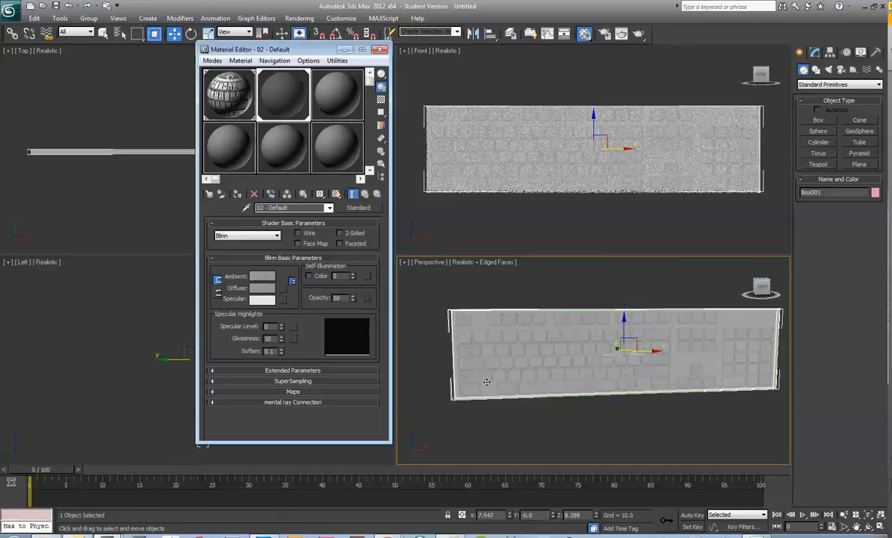
{"action": "type", "text": "25"}
{"action": "key", "text": "Return"}
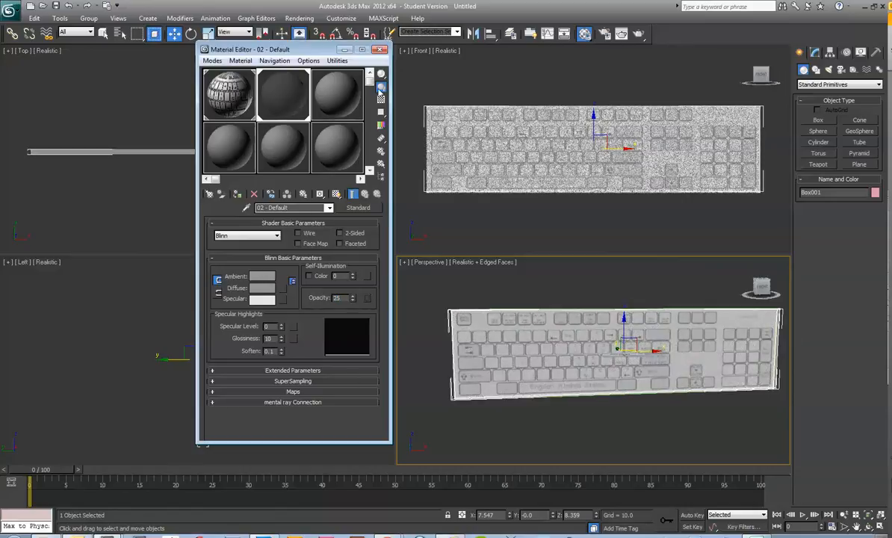
{"action": "left_click", "coordinate": [380, 50]}
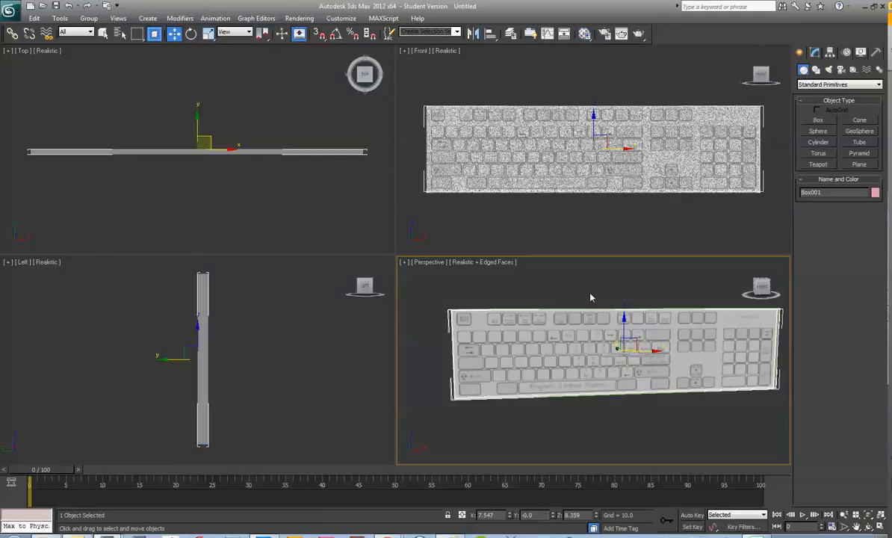
- Maximize the Perspective viewport and add an Edit Poly modifier to the box around the keyboard image
{"action": "left_click", "coordinate": [581, 274]}
{"action": "key", "text": "alt+w"}
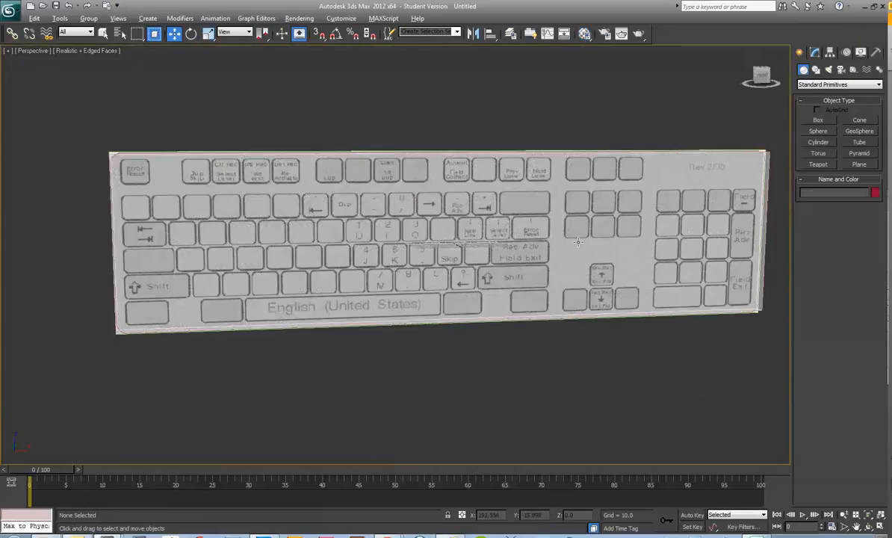
{"action": "mouse_move", "coordinate": [759, 76]}
{"action": "left_mouse_down"}
{"action": "mouse_move", "coordinate": [786, 77]}
{"action": "mouse_move", "coordinate": [792, 94]}
{"action": "mouse_move", "coordinate": [762, 77]}
{"action": "left_mouse_up"}
{"action": "mouse_move", "coordinate": [616, 162]}
{"action": "middle_mouse_down"}
{"action": "mouse_move", "coordinate": [665, 154]}
{"action": "mouse_move", "coordinate": [617, 160]}
{"action": "middle_mouse_up"}
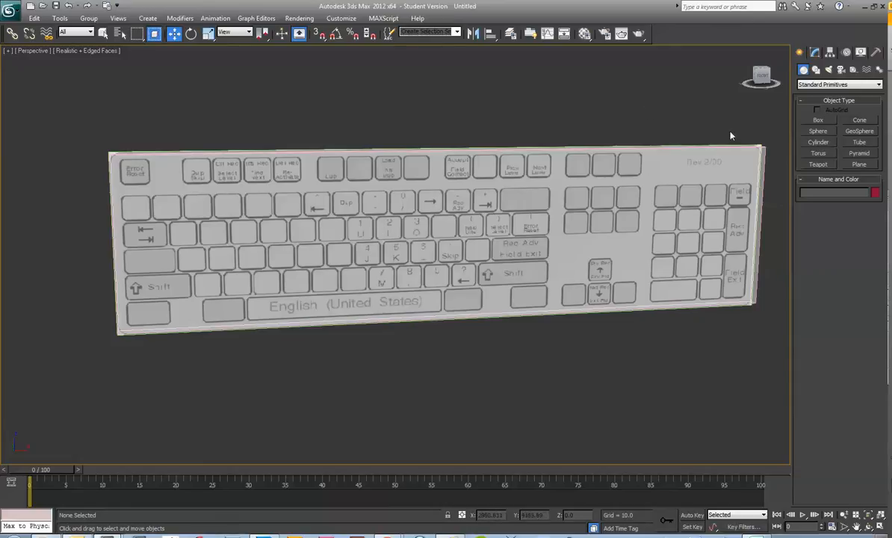
{"action": "left_click", "coordinate": [815, 53]}
{"action": "left_click", "coordinate": [879, 82]}
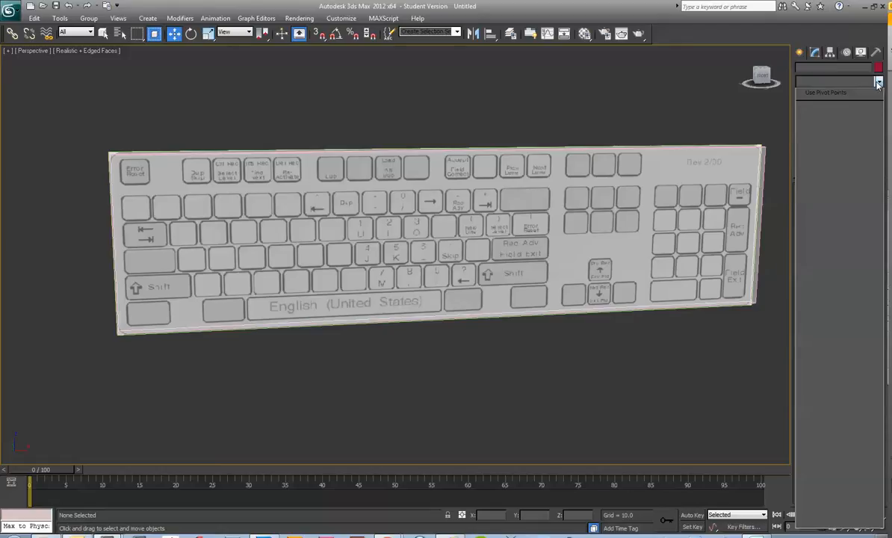
{"action": "left_click", "coordinate": [880, 82]}
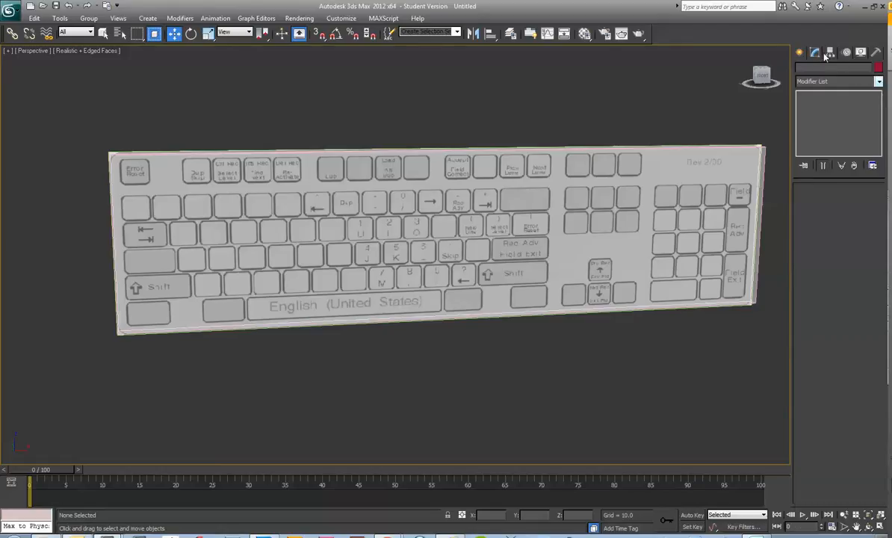
{"action": "left_click", "coordinate": [879, 83]}
{"action": "left_click", "coordinate": [879, 82]}
{"action": "left_click", "coordinate": [736, 201]}
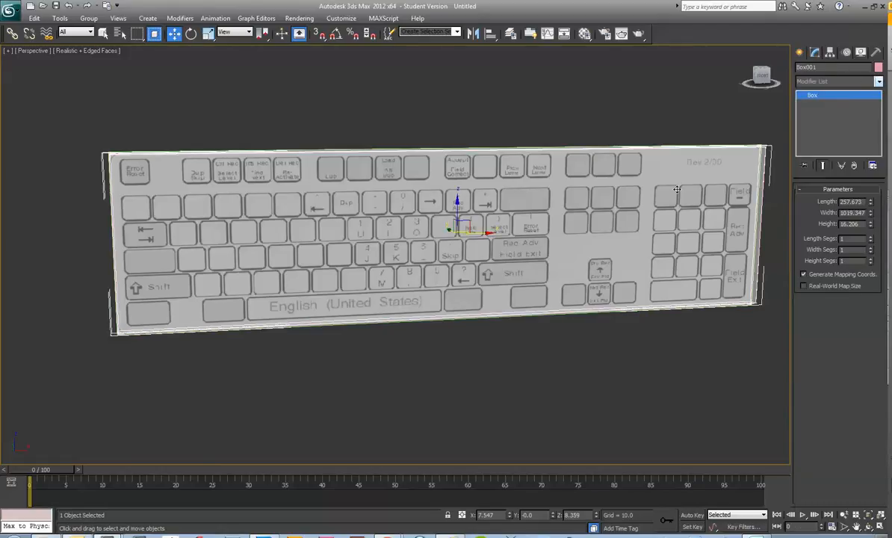
{"action": "left_click", "coordinate": [880, 83]}
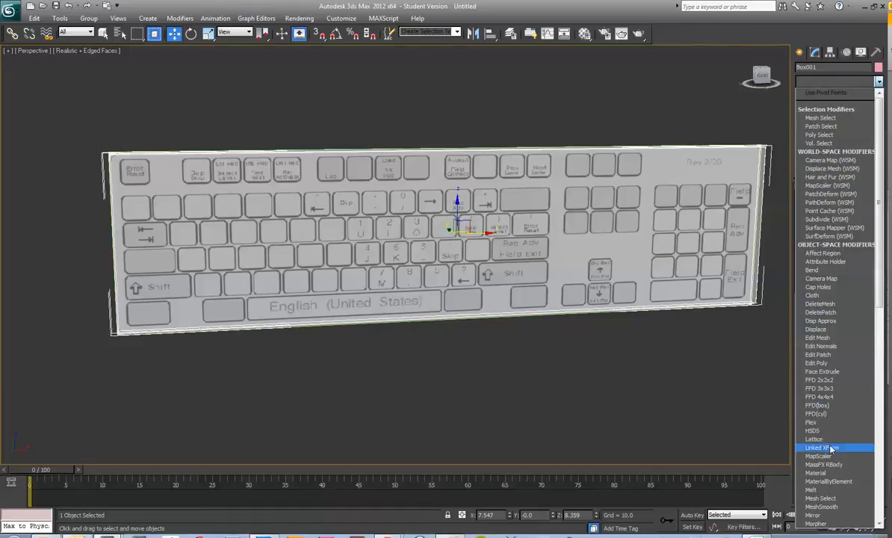
{"action": "left_click", "coordinate": [816, 363]}
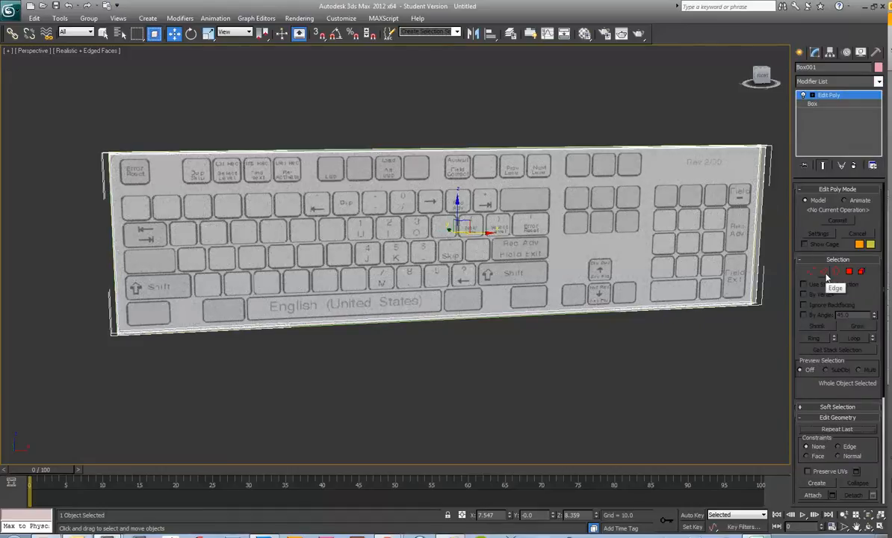
- At Edge level, ring-select the box's vertical edges and preview a Connect with 1 segment and a slide of 95
{"action": "left_click", "coordinate": [825, 274]}
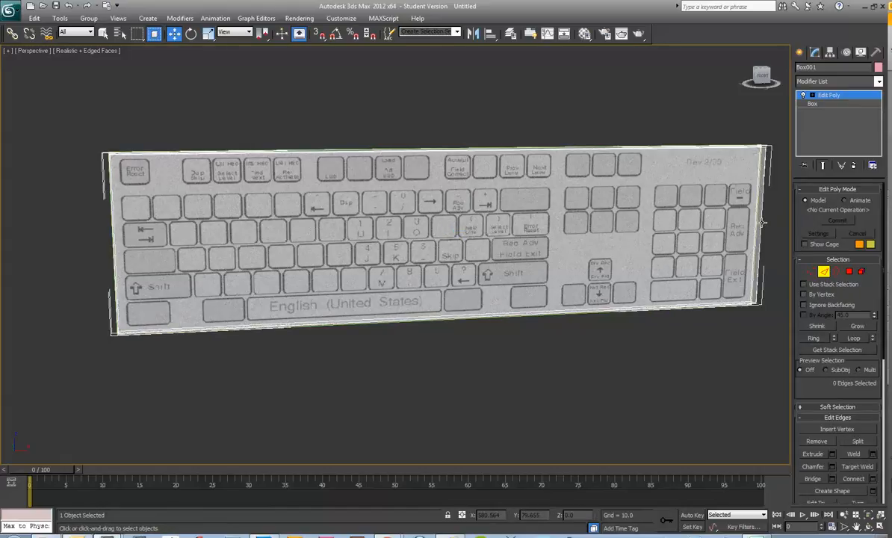
{"action": "left_click", "coordinate": [762, 222]}
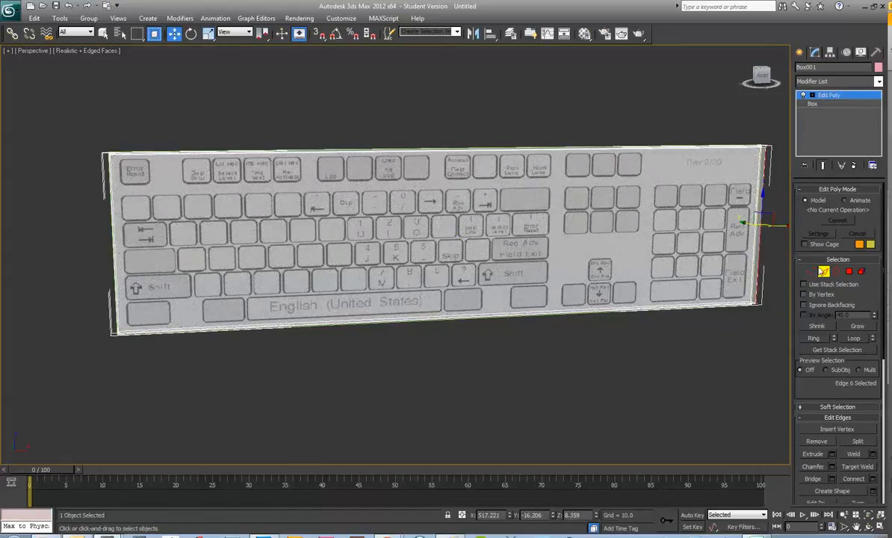
{"action": "left_click", "coordinate": [825, 340]}
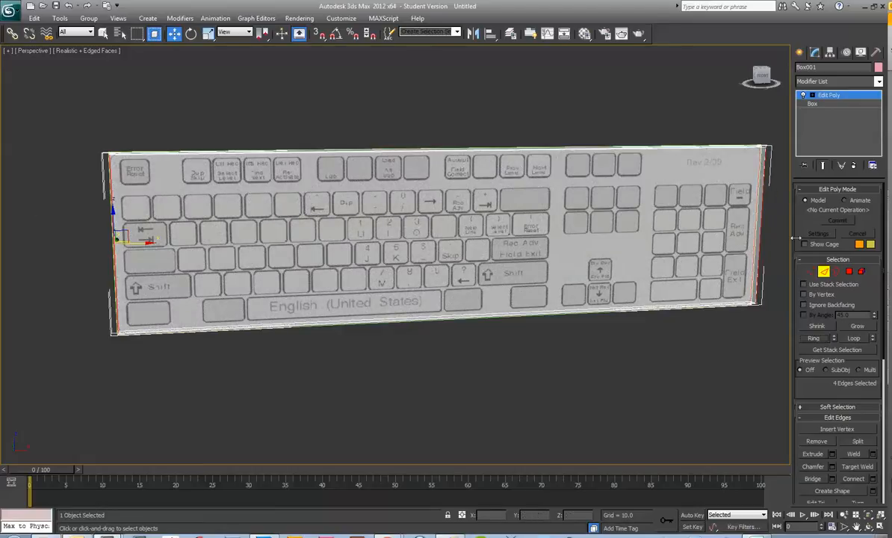
{"action": "left_click", "coordinate": [872, 479]}
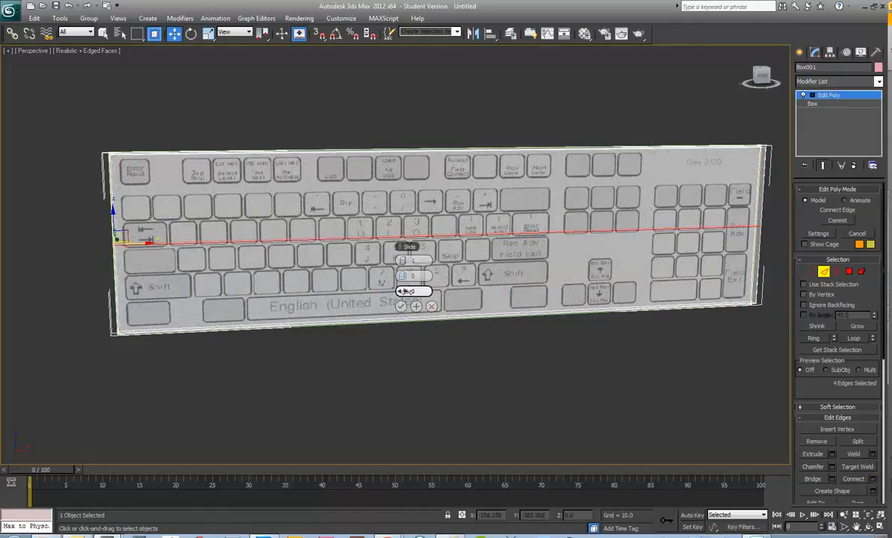
{"action": "mouse_move", "coordinate": [404, 290]}
{"action": "left_mouse_down"}
{"action": "mouse_move", "coordinate": [533, 287]}
{"action": "mouse_move", "coordinate": [608, 274]}
{"action": "left_mouse_up"}
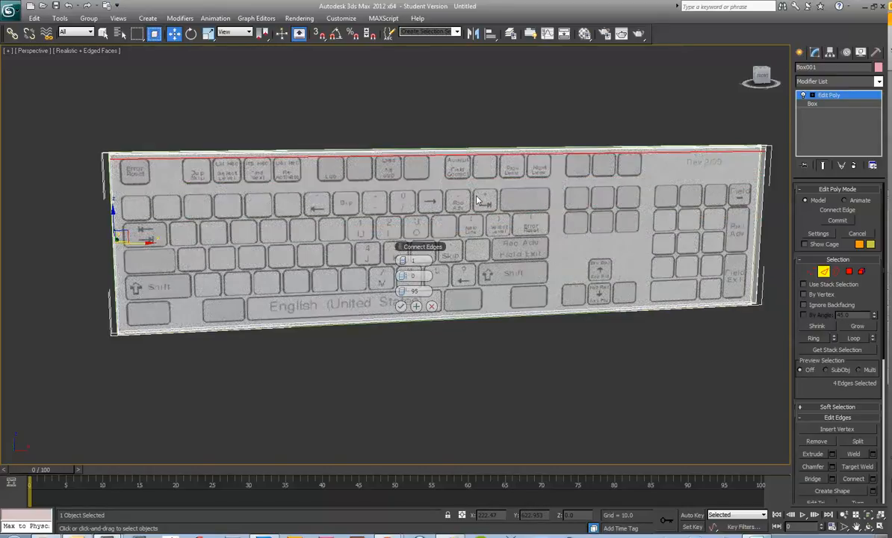
- Examine the edge connection preview on the keyboard box in the Front and Back views
{"action": "scroll", "coordinate": [476, 198], "scroll_direction": "up", "scroll_amount": 3}
{"action": "key", "text": "alt+w"}
{"action": "right_click", "coordinate": [555, 125]}
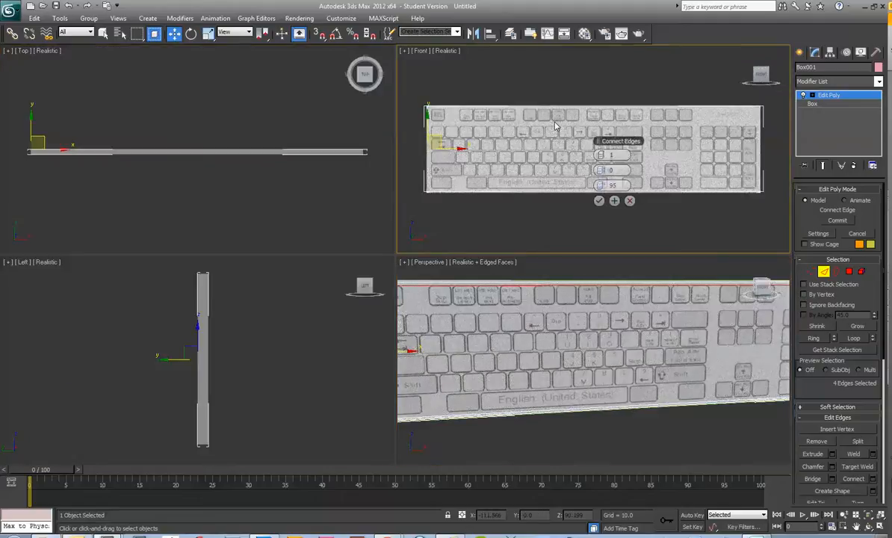
{"action": "key", "text": "alt+w"}
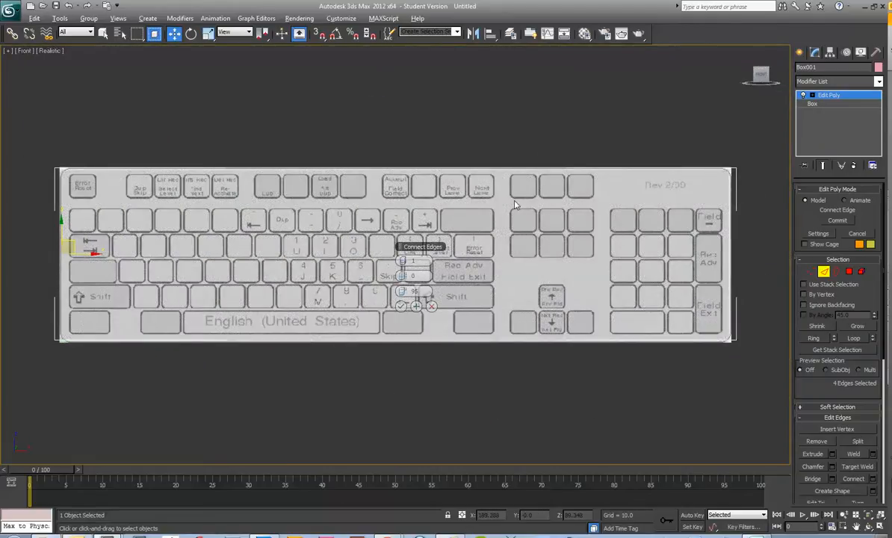
{"action": "key", "text": "alt+w"}
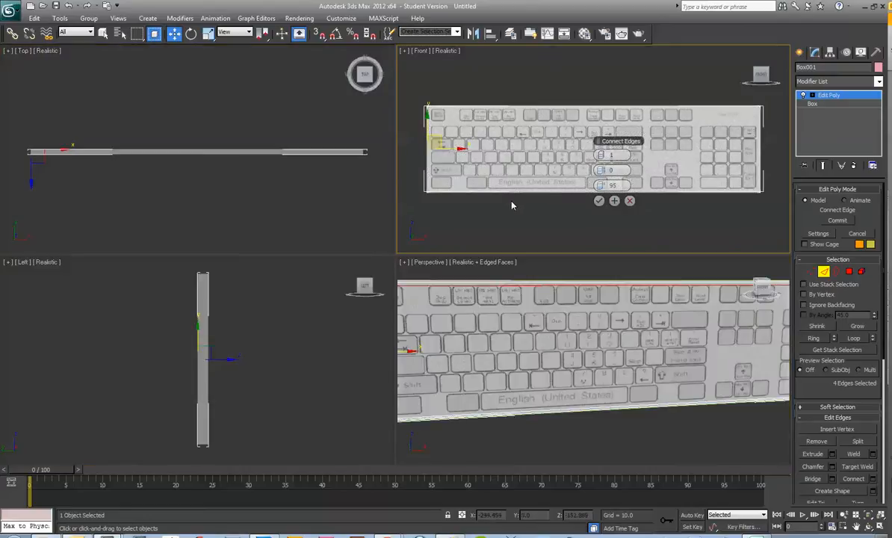
{"action": "left_click", "coordinate": [420, 50]}
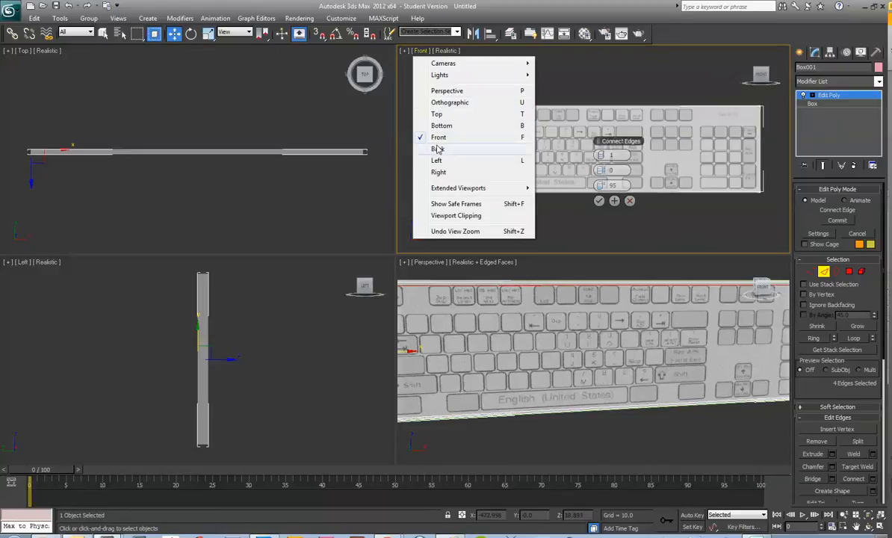
{"action": "left_click", "coordinate": [438, 148]}
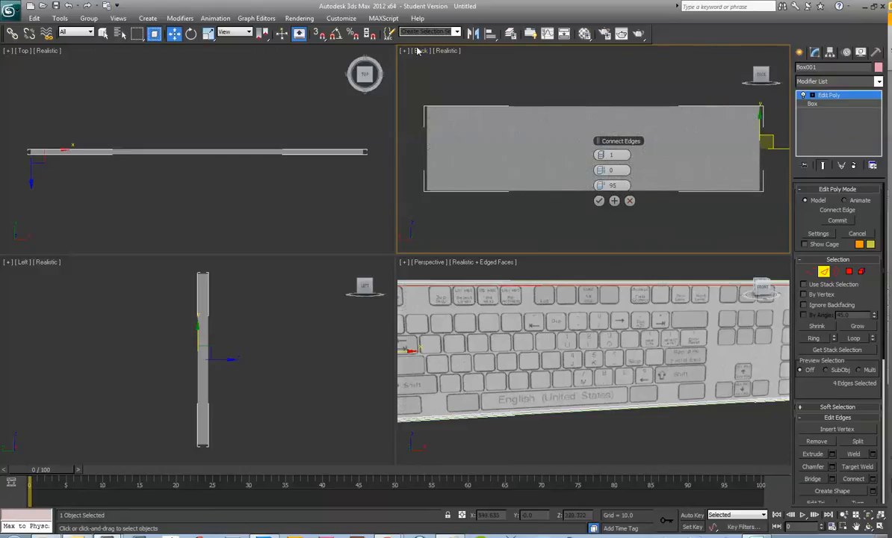
{"action": "left_click", "coordinate": [419, 50]}
{"action": "left_click", "coordinate": [448, 145]}
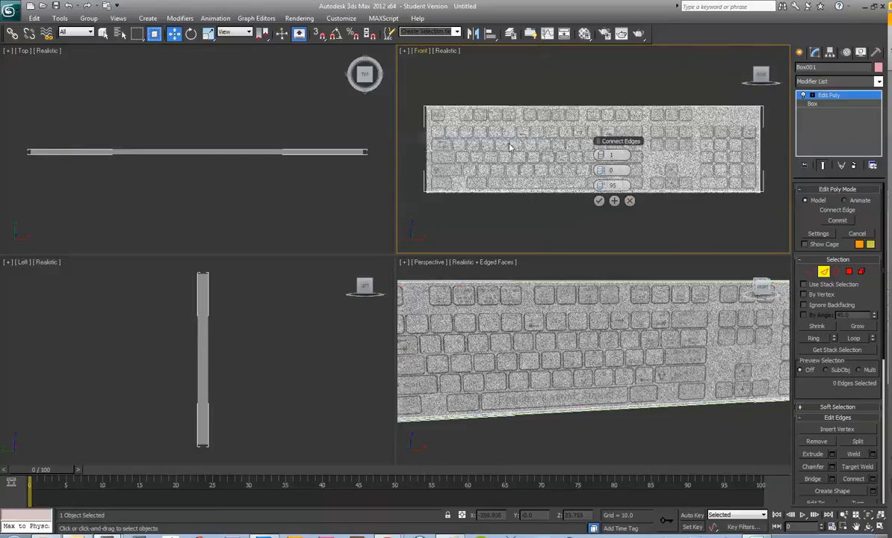
{"action": "right_click", "coordinate": [708, 178]}
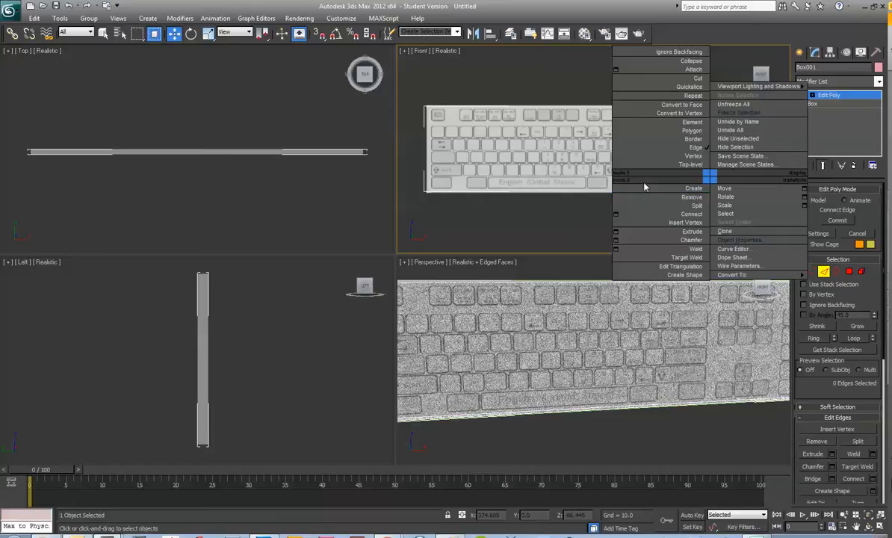
{"action": "left_click", "coordinate": [616, 214]}
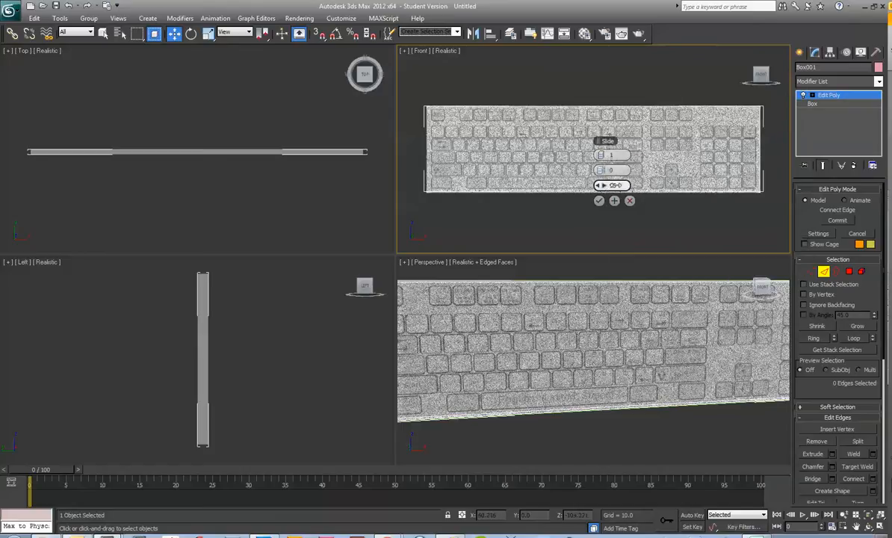
{"action": "left_click_drag", "start_coordinate": [616, 185], "coordinate": [414, 185]}
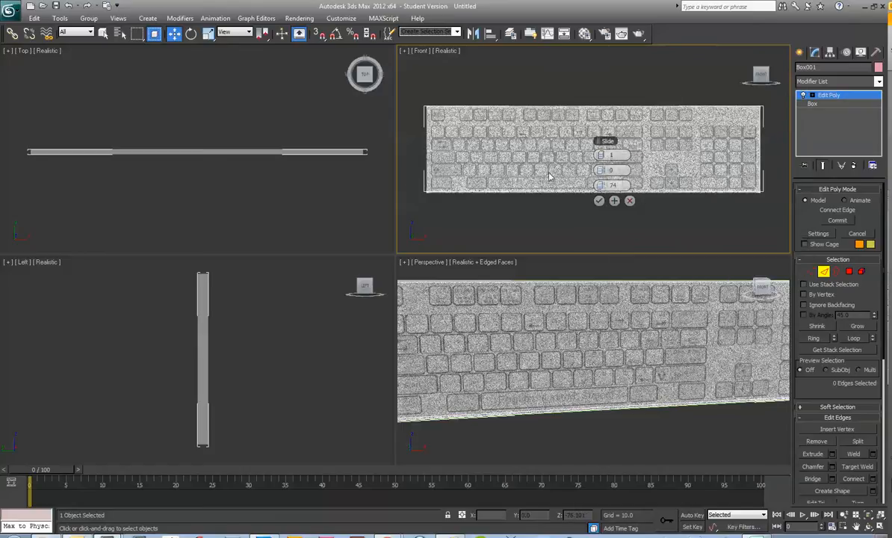
- Enable Edged Faces in the Front viewport and cancel the pending Connect Edges operation
{"action": "left_click", "coordinate": [447, 51]}
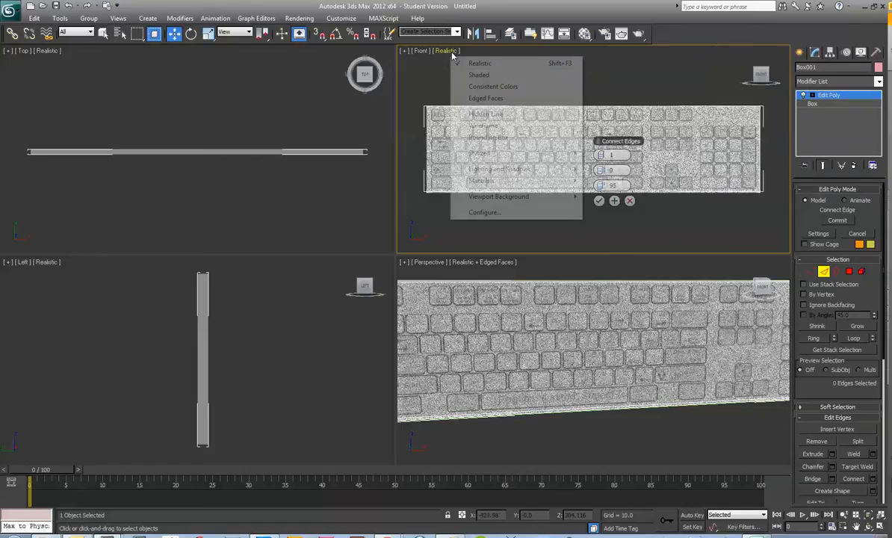
{"action": "left_click", "coordinate": [473, 99]}
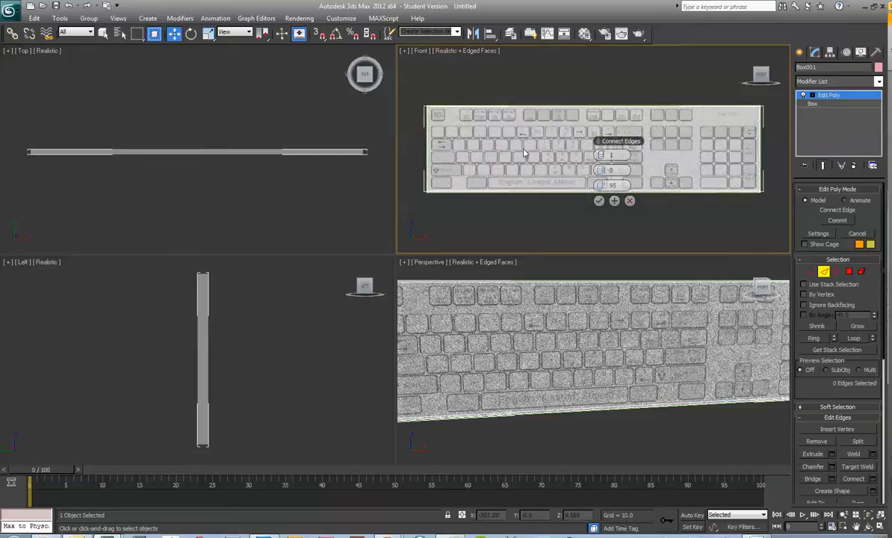
{"action": "left_click", "coordinate": [629, 201]}
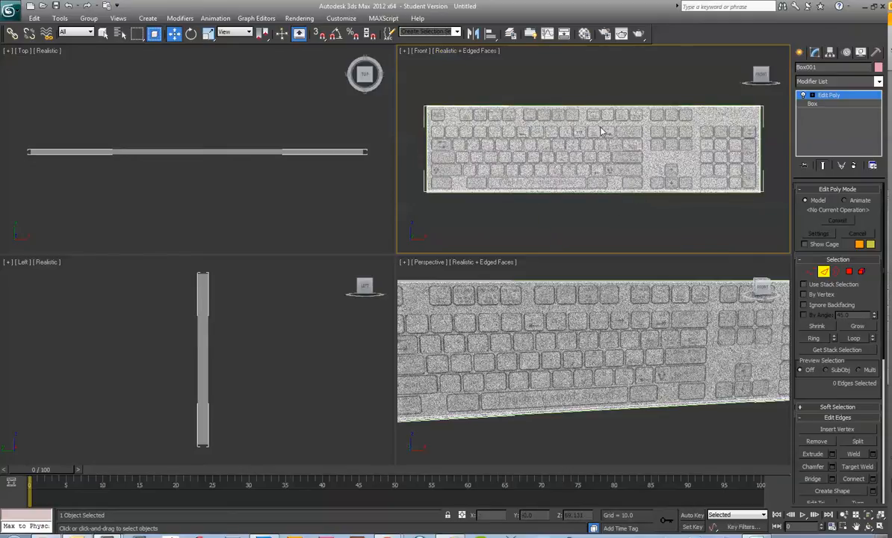
- In the maximized Front viewport, ring-select the box's vertical edges and connect them with 1 segment at slide 95
{"action": "left_click", "coordinate": [440, 145]}
{"action": "key", "text": "alt+w"}
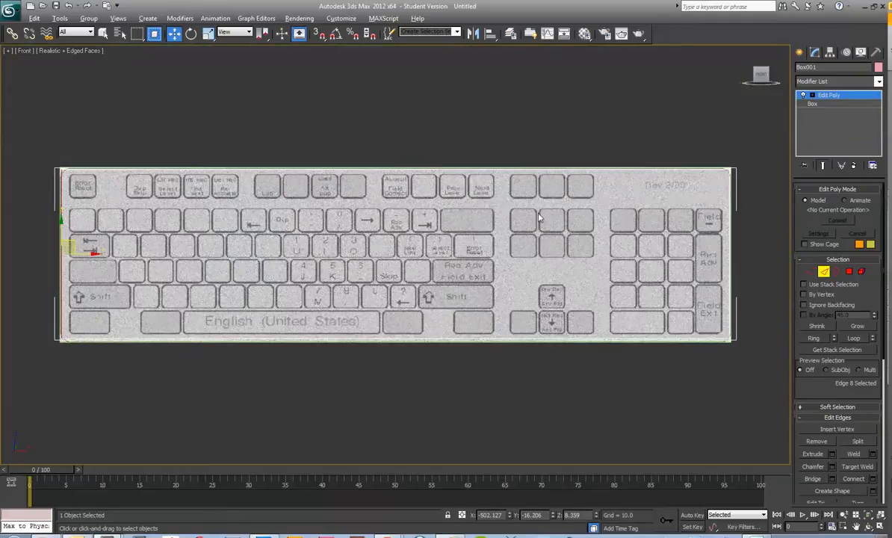
{"action": "left_click", "coordinate": [814, 338]}
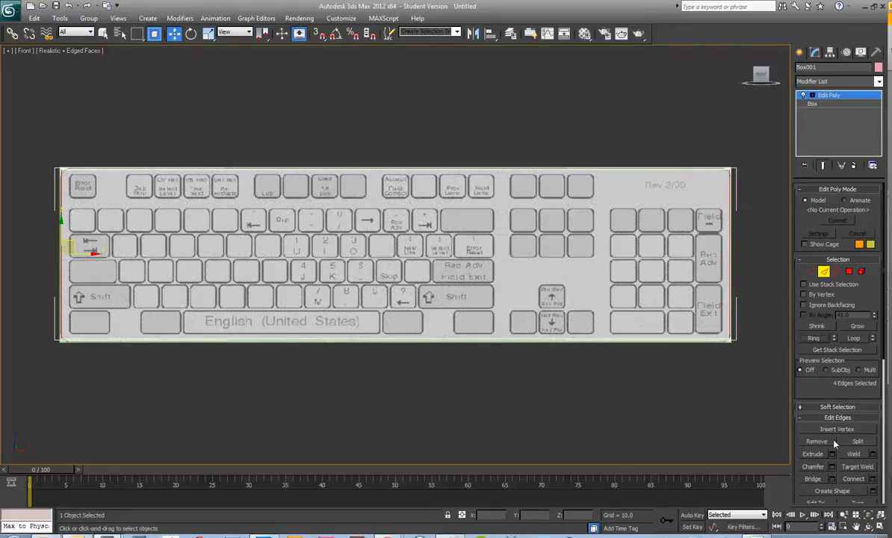
{"action": "left_click", "coordinate": [872, 478]}
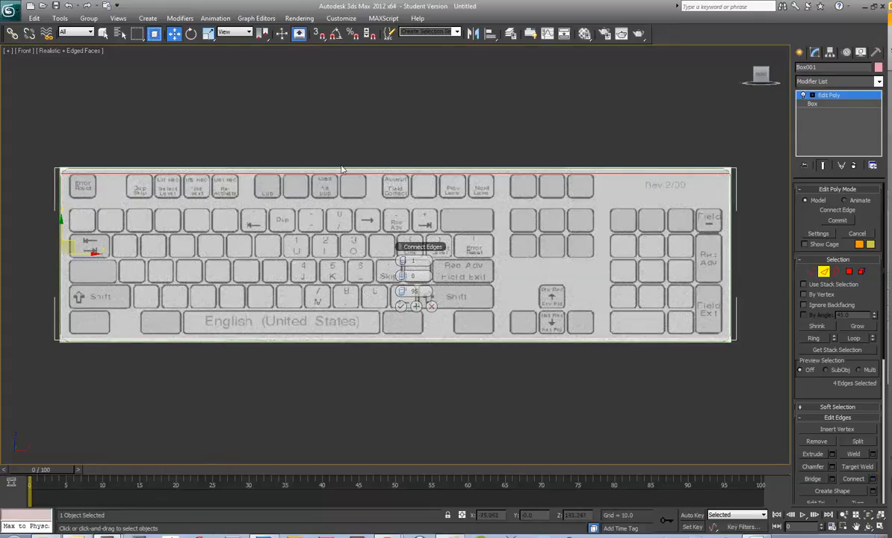
{"action": "left_click", "coordinate": [401, 305]}
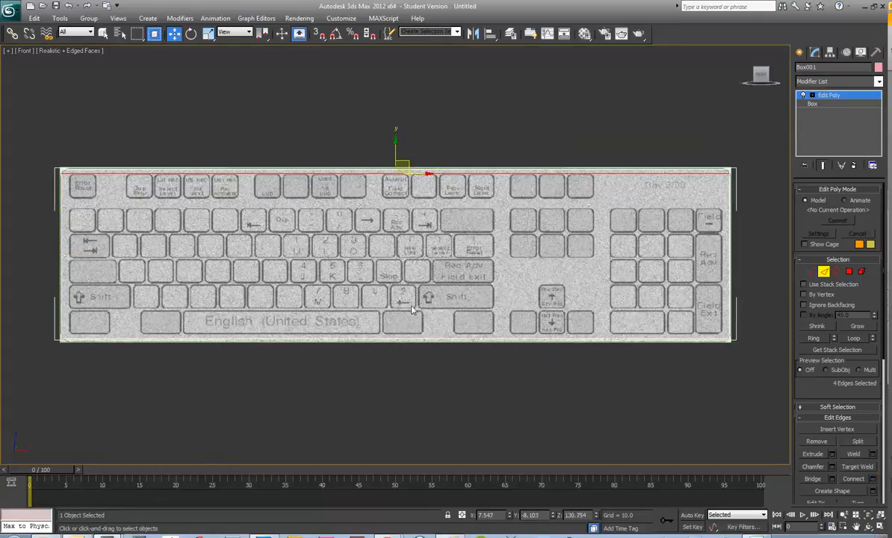
- Ring-select the box's vertical edges below the upper loop and connect them with 1 segment at slide 70, just under the function-key row
{"action": "left_click", "coordinate": [730, 258]}
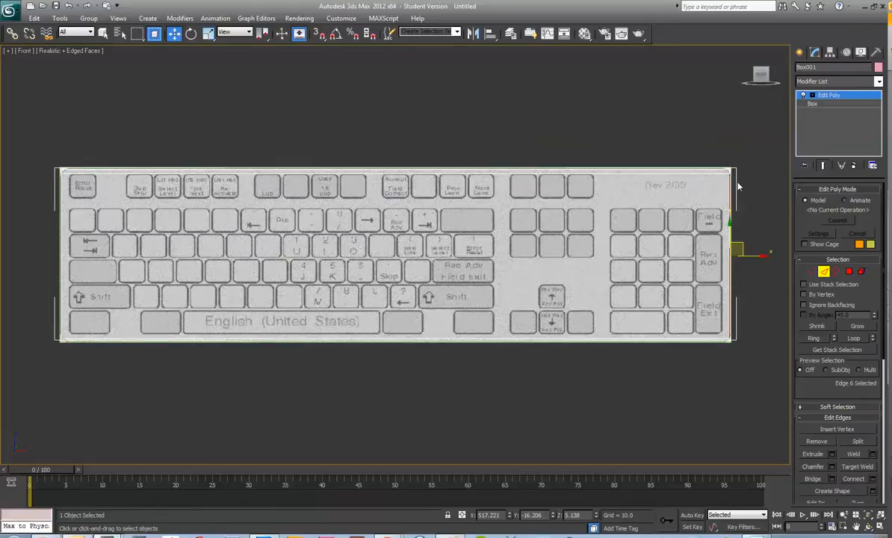
{"action": "left_click", "coordinate": [820, 340]}
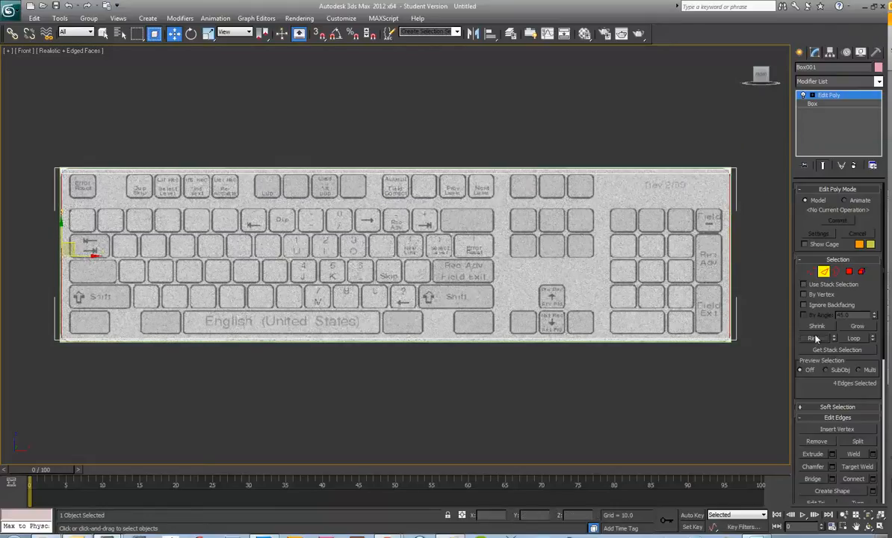
{"action": "left_click", "coordinate": [874, 480]}
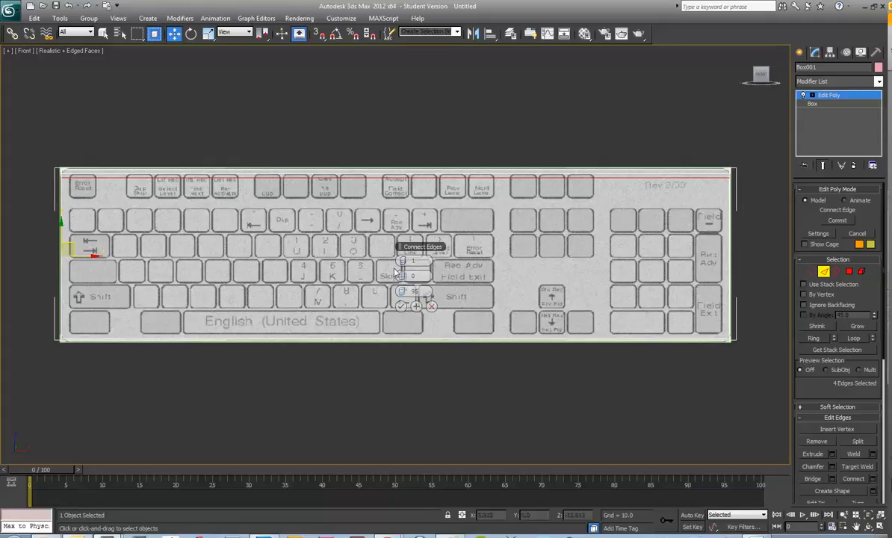
{"action": "left_click_drag", "start_coordinate": [402, 291], "coordinate": [354, 291]}
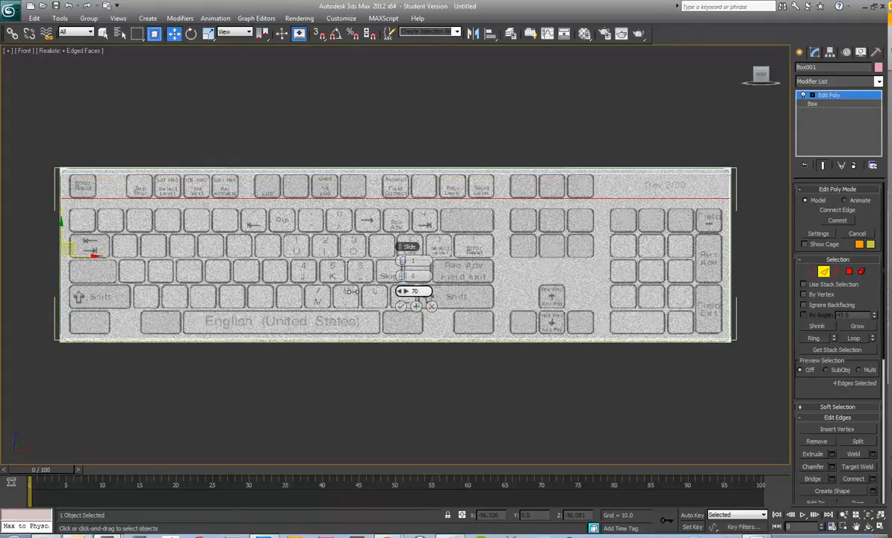
{"action": "left_click", "coordinate": [401, 306]}
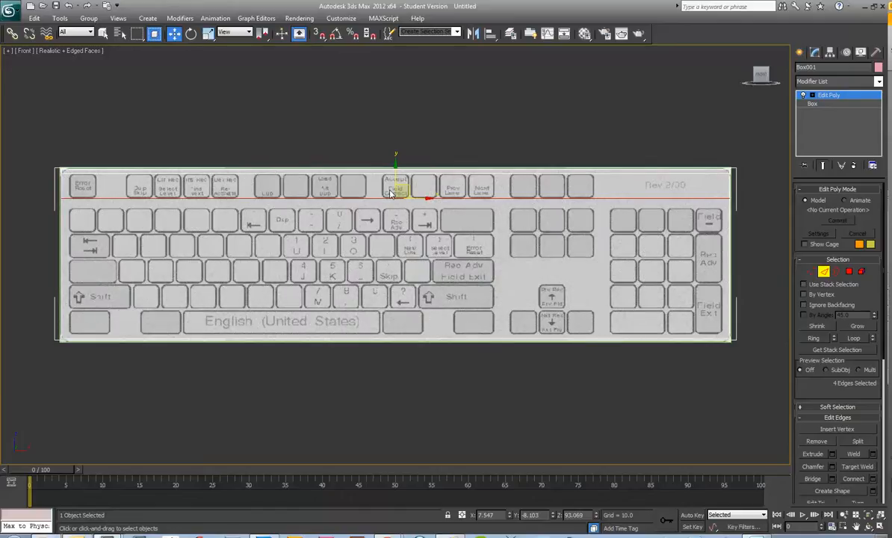
- Ring-select the vertical edges below the function-key row and connect them with 1 segment at slide 85, along the number row's upper edge
{"action": "left_click", "coordinate": [728, 269]}
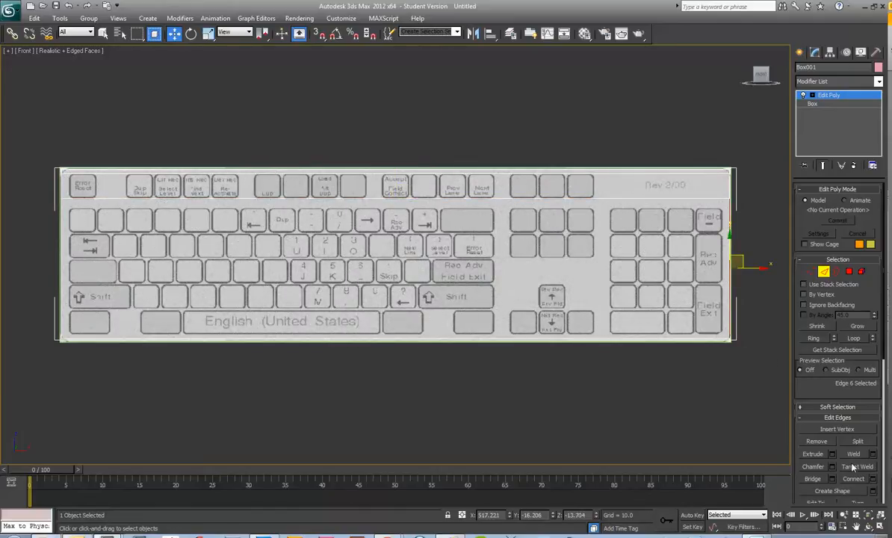
{"action": "left_click", "coordinate": [873, 478]}
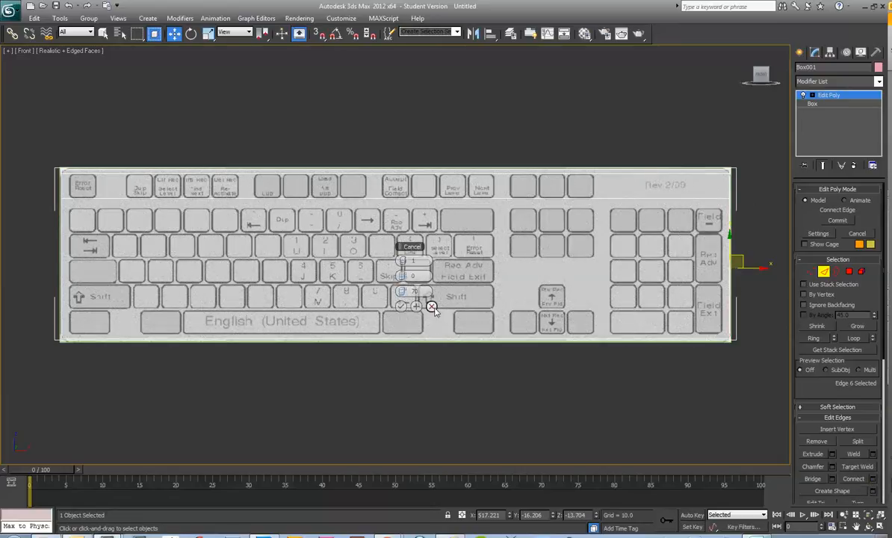
{"action": "left_click", "coordinate": [401, 306]}
{"action": "left_click", "coordinate": [814, 339]}
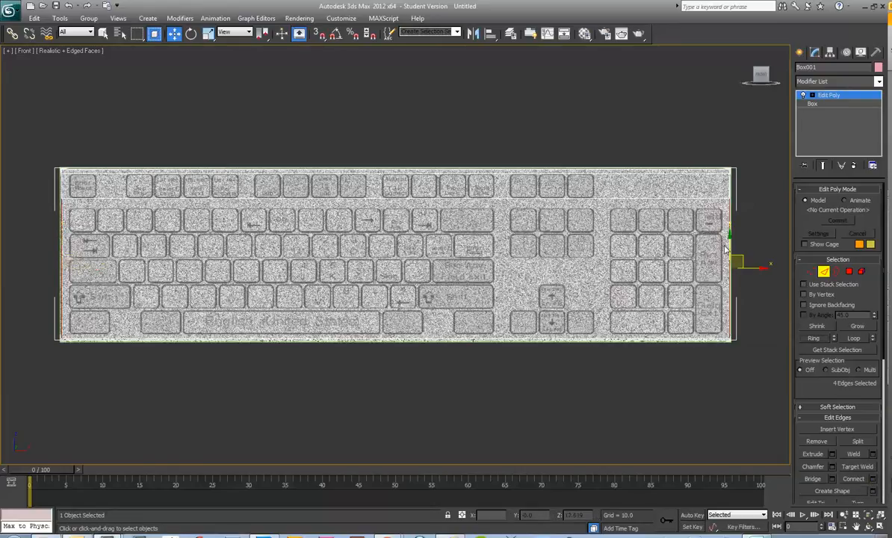
{"action": "left_click", "coordinate": [872, 479]}
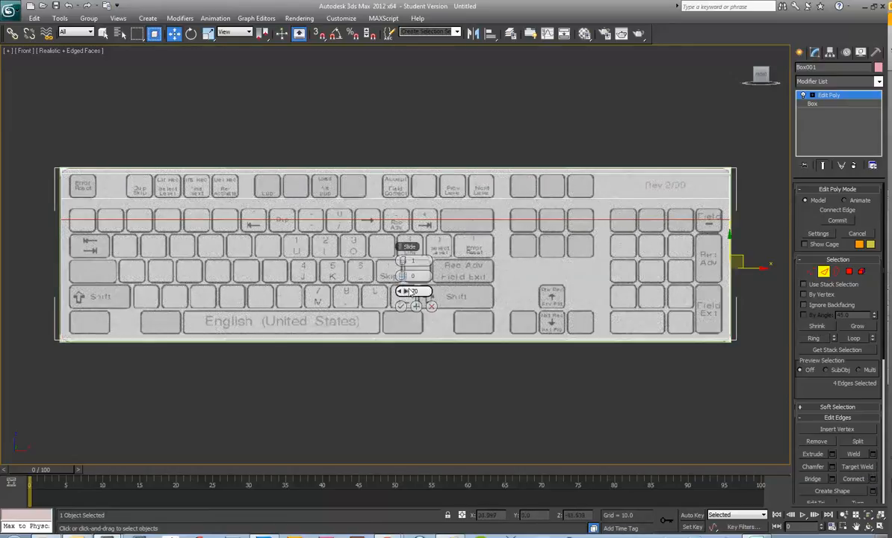
{"action": "left_click_drag", "start_coordinate": [415, 291], "coordinate": [437, 297]}
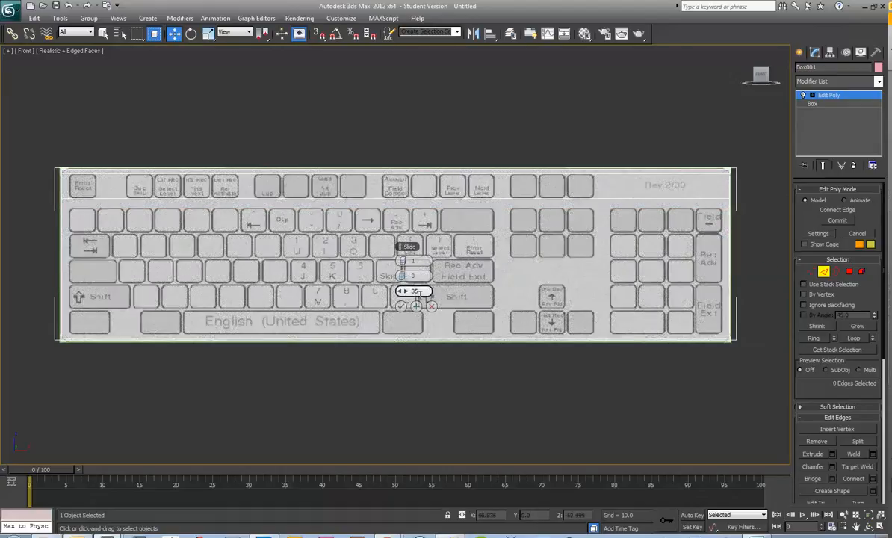
{"action": "left_click_drag", "start_coordinate": [407, 291], "coordinate": [413, 291]}
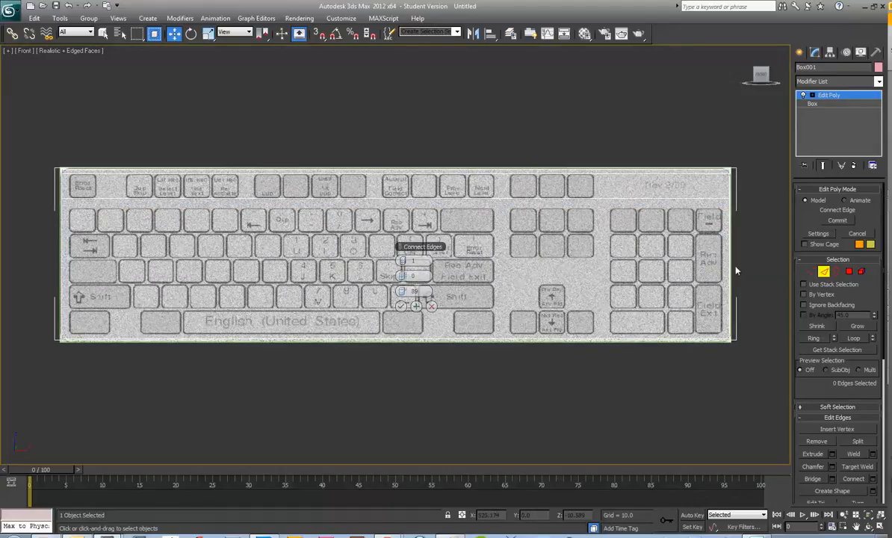
{"action": "key", "text": "ctrl+z"}
{"action": "key", "text": "ctrl+z"}
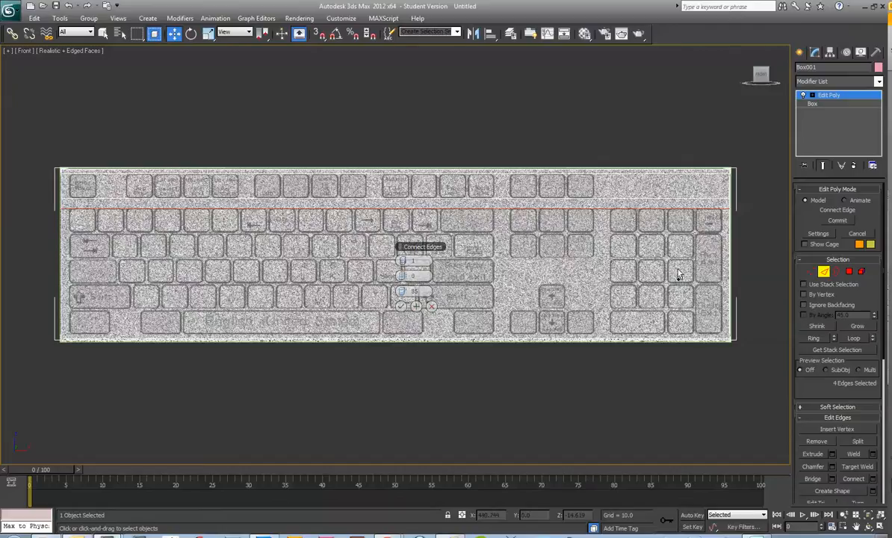
{"action": "left_click", "coordinate": [401, 306]}
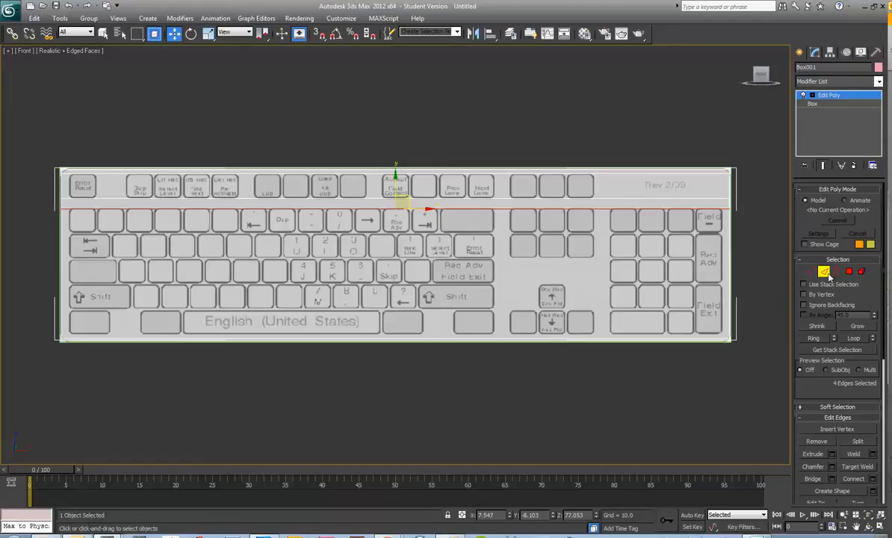
- Ring-select the remaining lower vertical edges and connect them with 1 segment at slide 63, between the number row and the row beneath it
{"action": "left_click", "coordinate": [732, 250]}
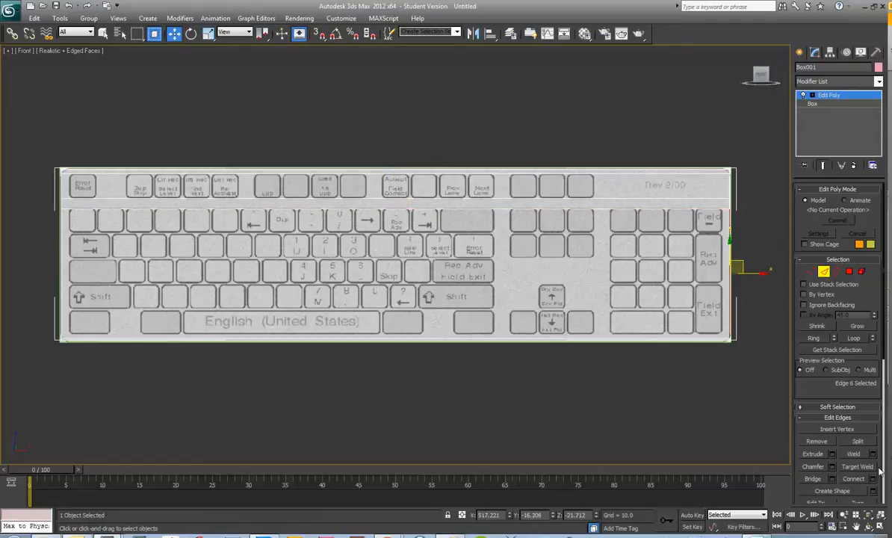
{"action": "left_click", "coordinate": [818, 339]}
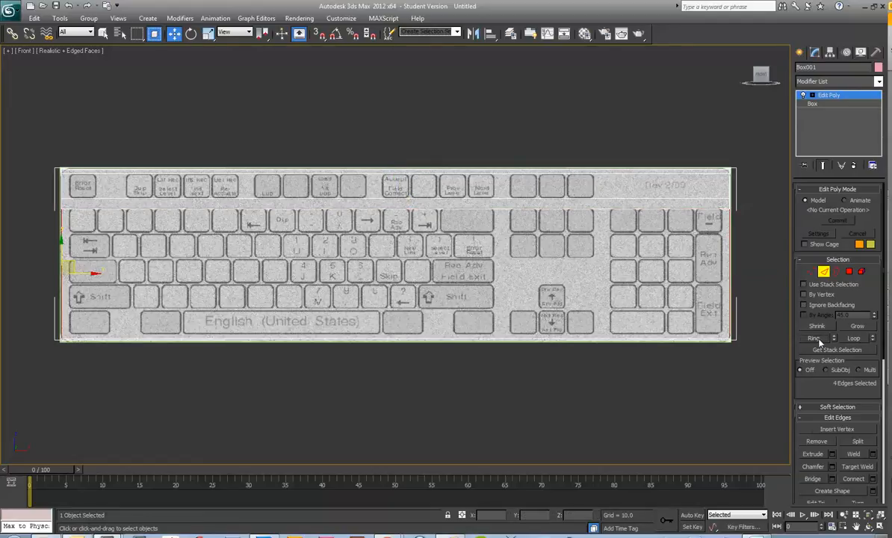
{"action": "left_click", "coordinate": [873, 479]}
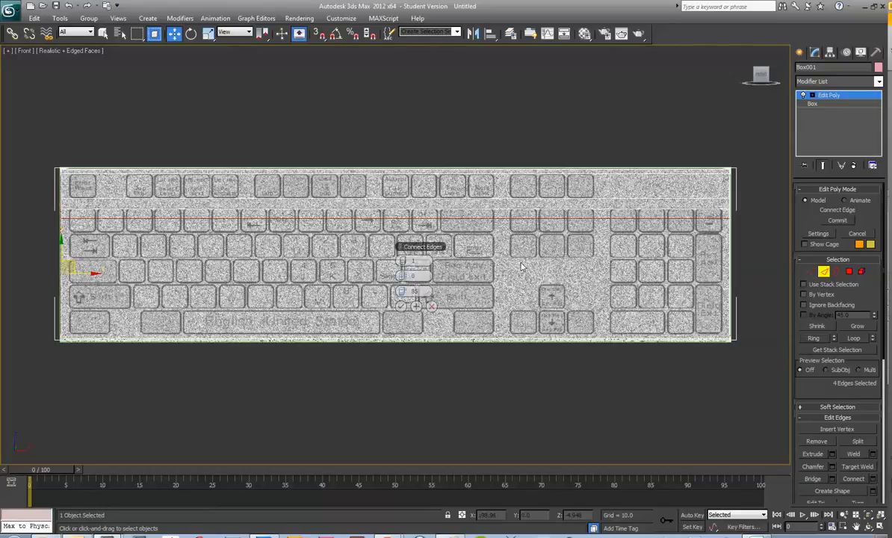
{"action": "left_click_drag", "start_coordinate": [416, 291], "coordinate": [360, 292]}
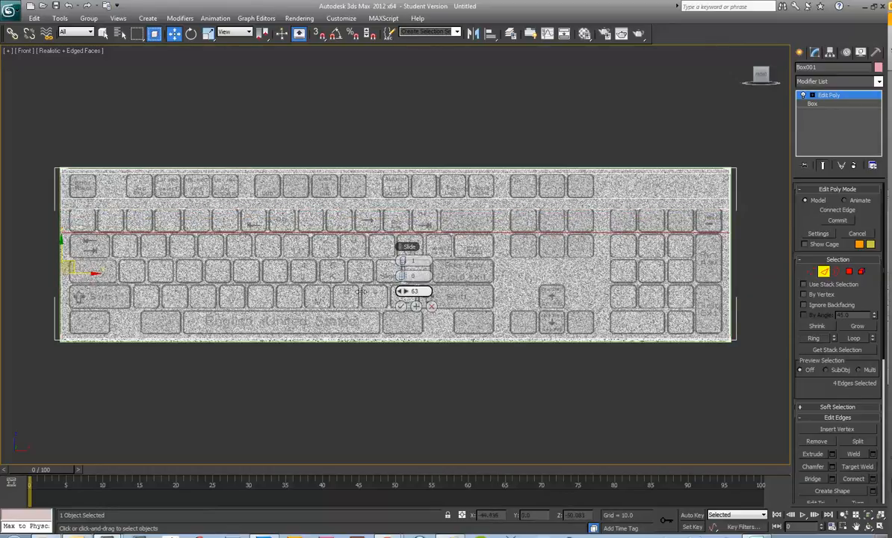
{"action": "left_click", "coordinate": [401, 306]}
- Ring-select the vertical edges below the number row and connect them with 1 segment at slide about 50, between the second and third letter-block rows
{"action": "left_click", "coordinate": [730, 309]}
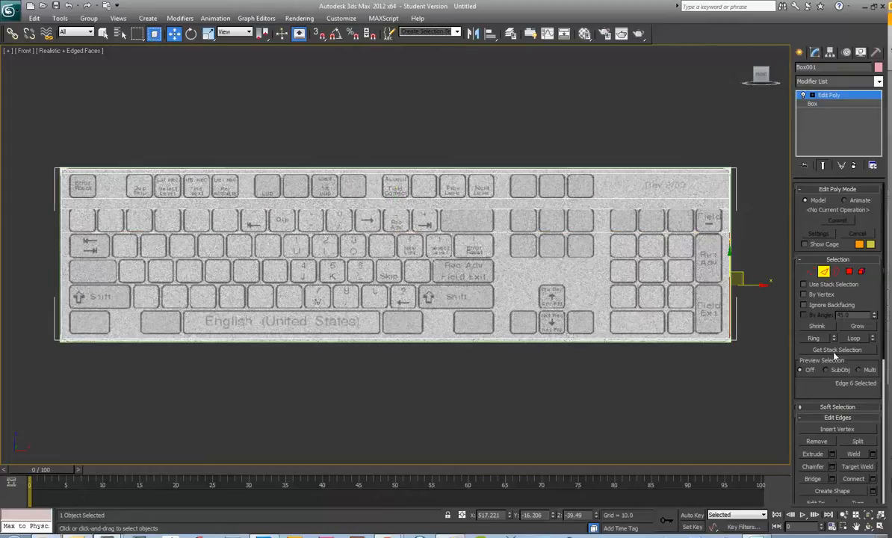
{"action": "left_click", "coordinate": [821, 338]}
{"action": "left_click", "coordinate": [872, 479]}
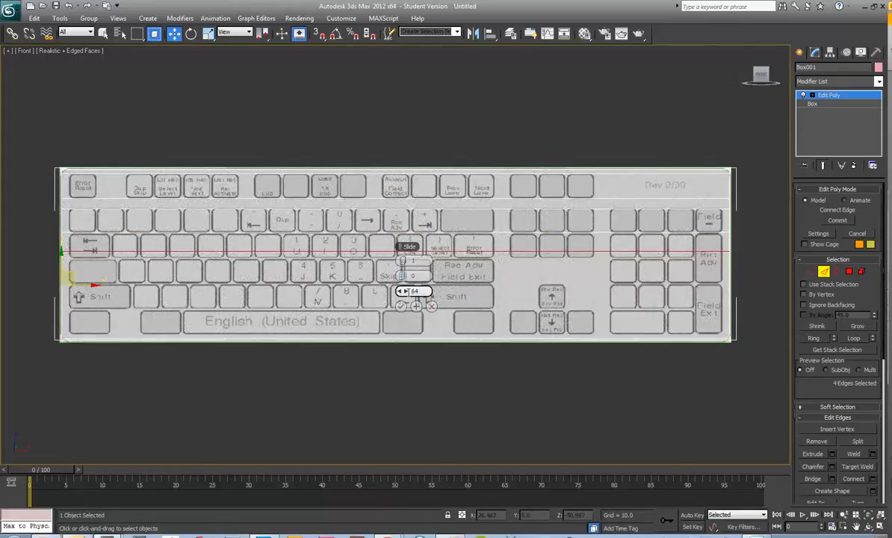
{"action": "left_click_drag", "start_coordinate": [406, 293], "coordinate": [378, 290]}
{"action": "left_click", "coordinate": [401, 306]}
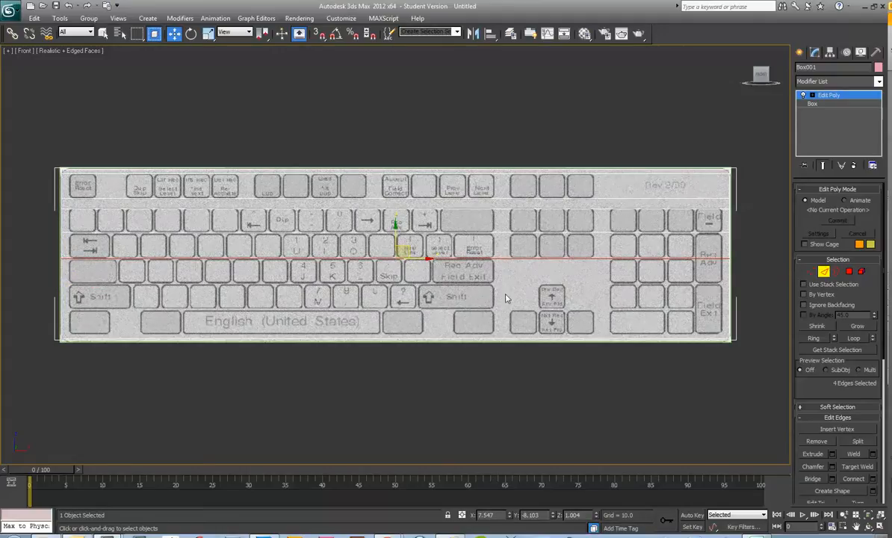
- Ring-select the lowest vertical edges and connect them with 1 segment at slide 36, just above the Shift key row
{"action": "left_click", "coordinate": [730, 295]}
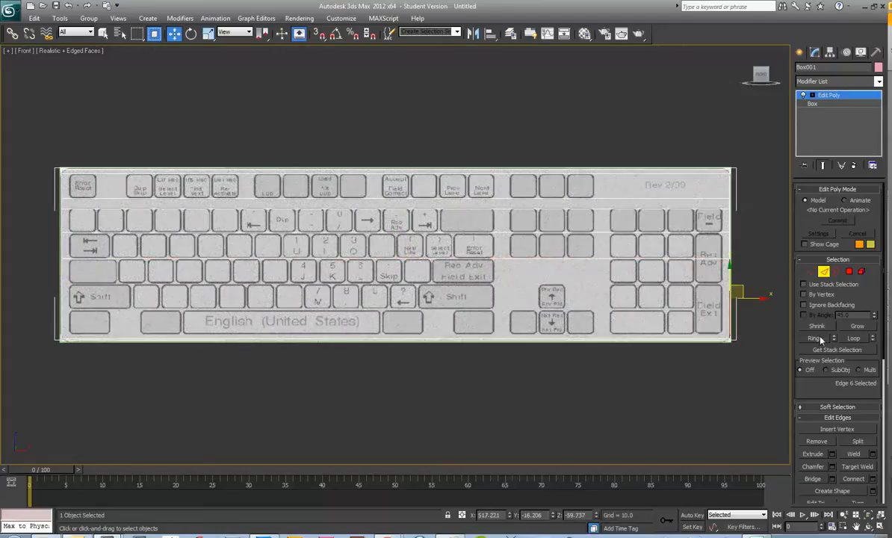
{"action": "left_click", "coordinate": [819, 339]}
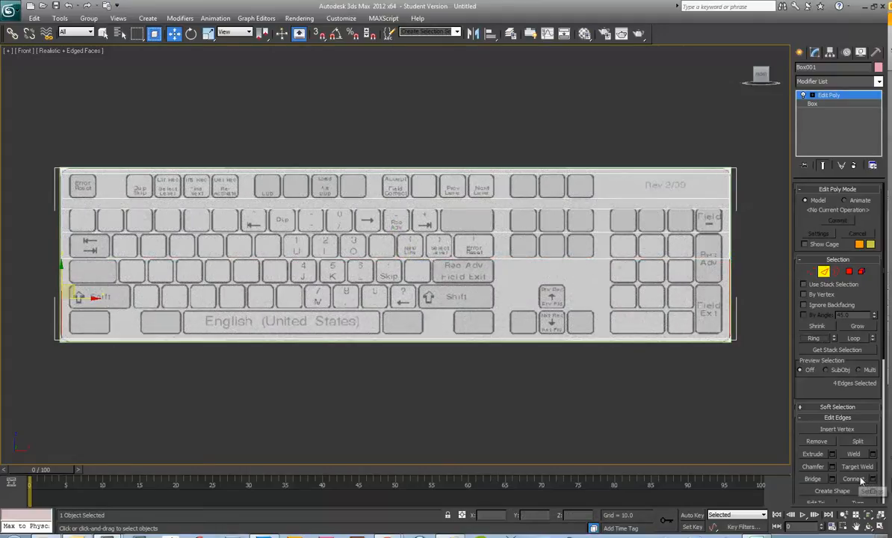
{"action": "left_click", "coordinate": [872, 482]}
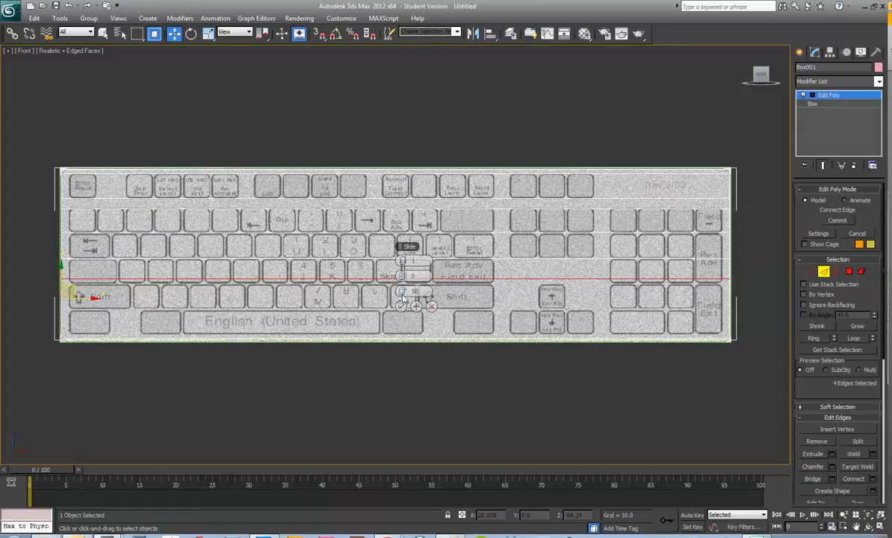
{"action": "left_click_drag", "start_coordinate": [404, 291], "coordinate": [402, 297]}
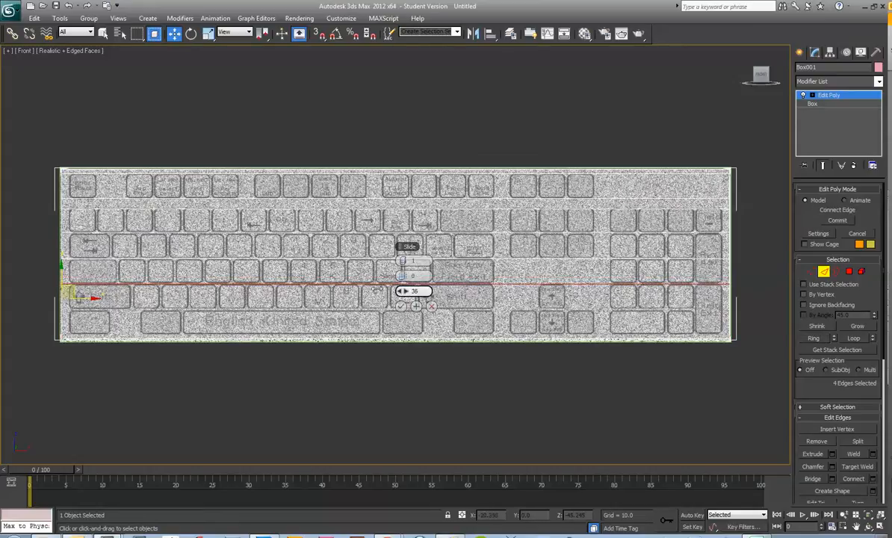
{"action": "left_click", "coordinate": [400, 306]}
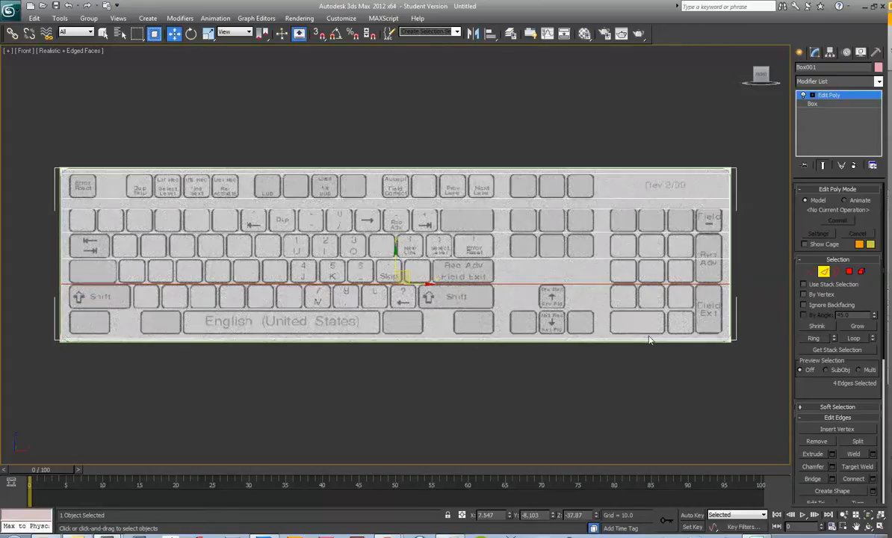
- Ring-select the vertical edges alongside the Shift row and connect them with 1 segment at slide 8, between the Shift and space bar rows
{"action": "left_click", "coordinate": [730, 308]}
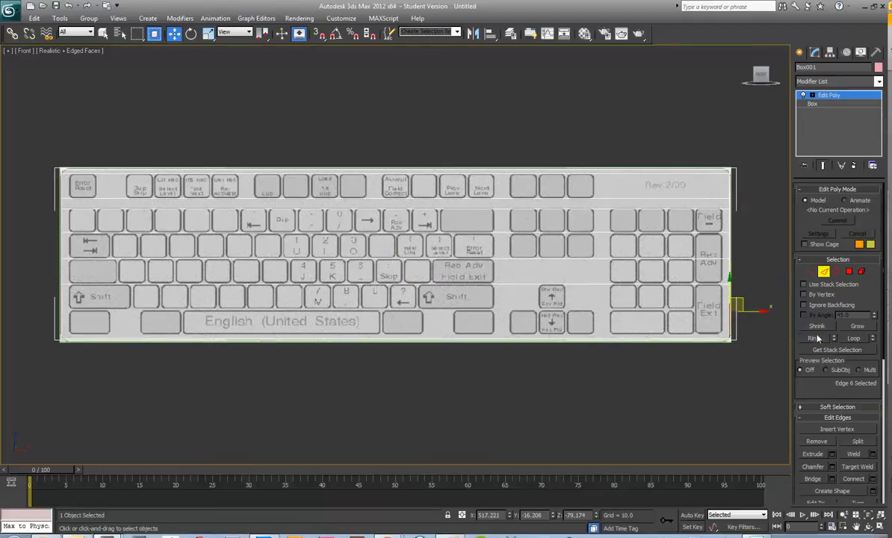
{"action": "left_click", "coordinate": [815, 339]}
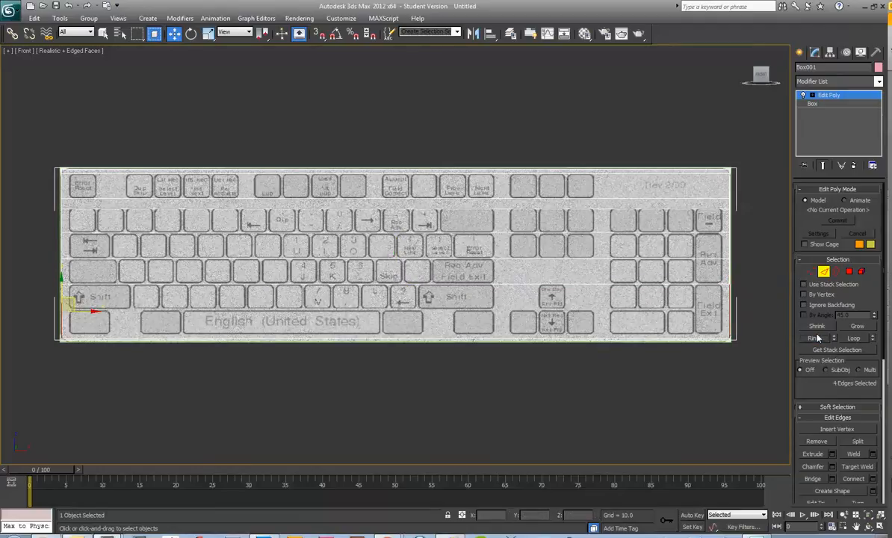
{"action": "left_click", "coordinate": [872, 479]}
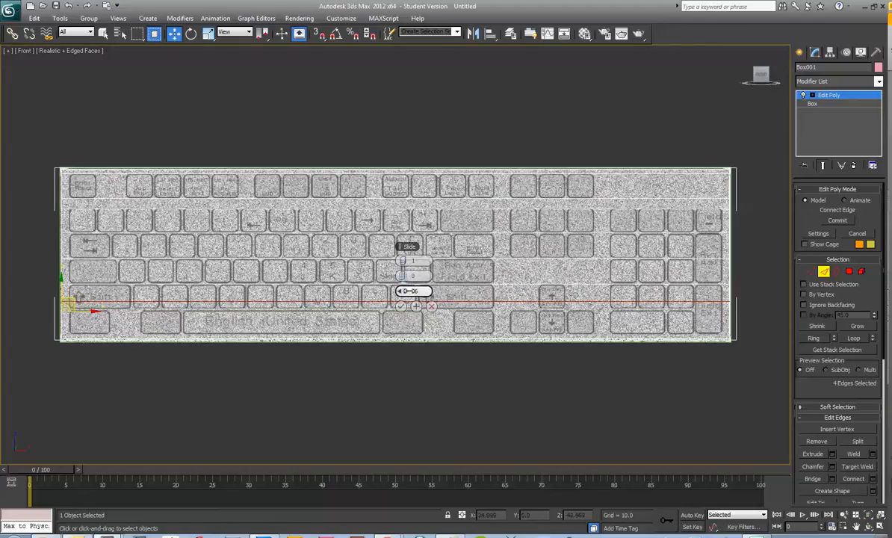
{"action": "left_click_drag", "start_coordinate": [410, 291], "coordinate": [349, 287]}
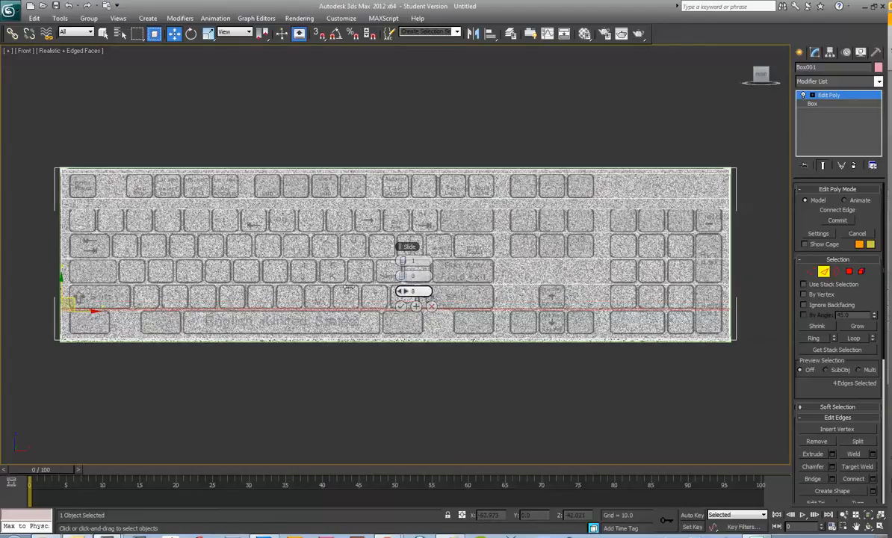
{"action": "left_click", "coordinate": [401, 306]}
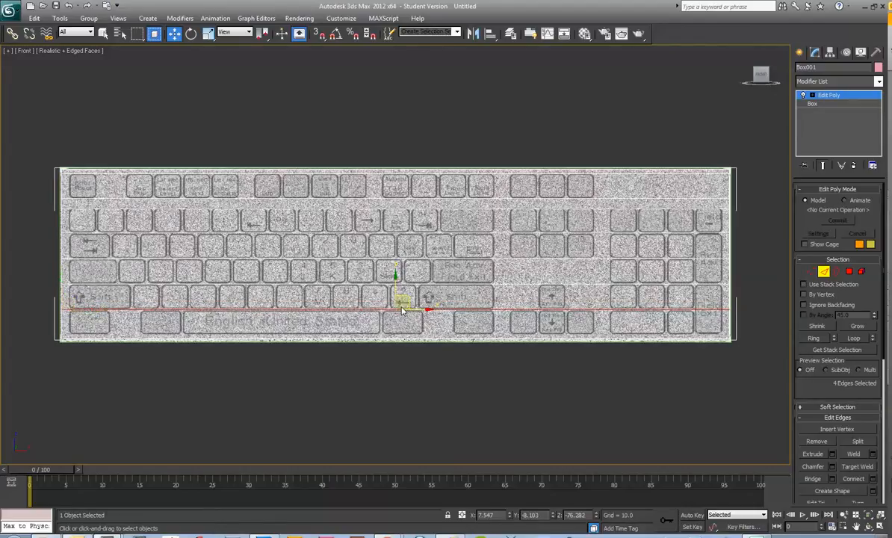
- Ring-select the vertical edges alongside the space bar row and connect them with 1 segment at slide -65, along that row's lower edge
{"action": "left_click", "coordinate": [733, 327]}
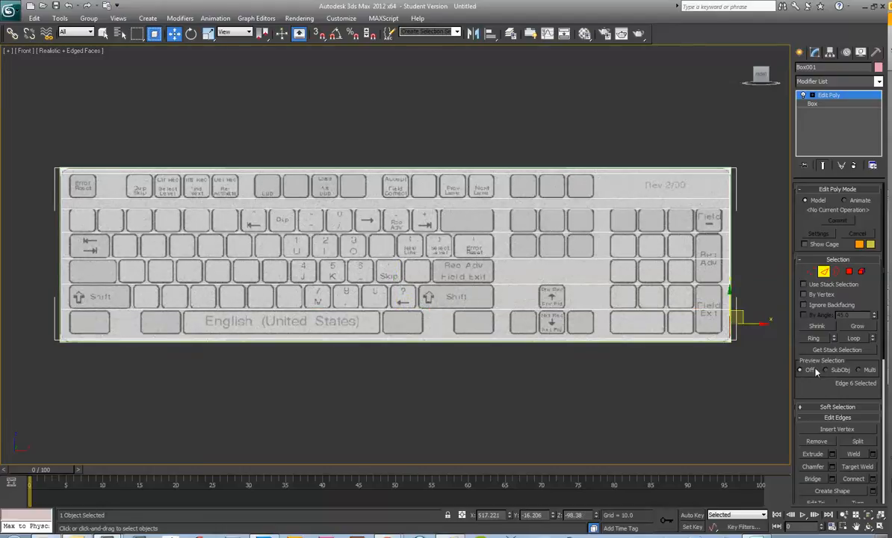
{"action": "left_click", "coordinate": [813, 338]}
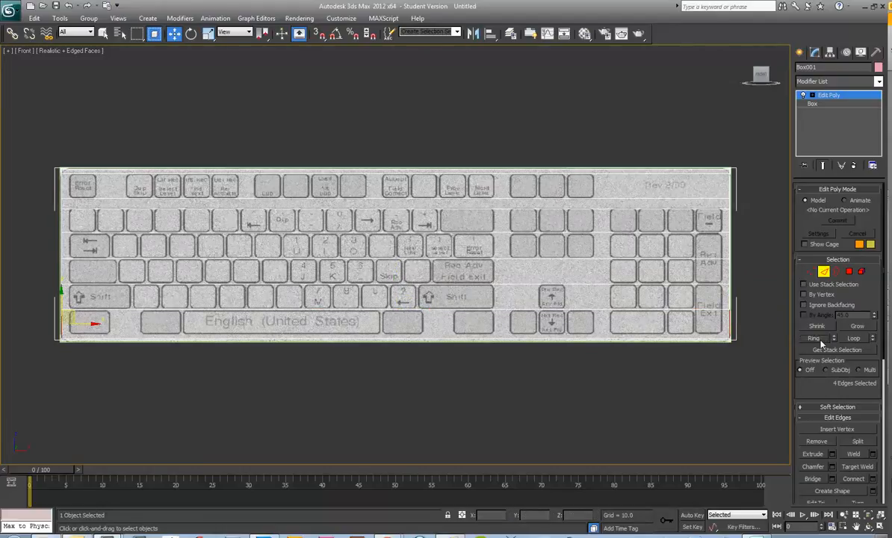
{"action": "left_click", "coordinate": [872, 479]}
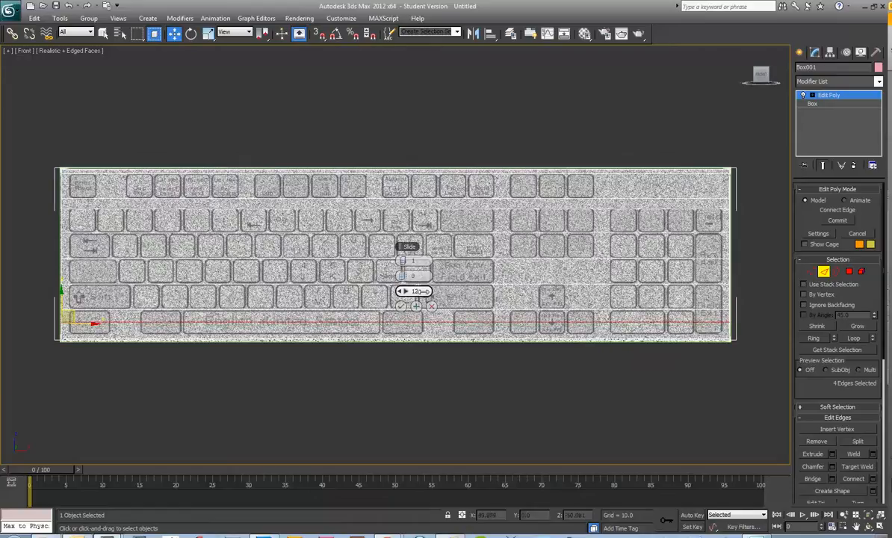
{"action": "left_click_drag", "start_coordinate": [404, 273], "coordinate": [255, 294]}
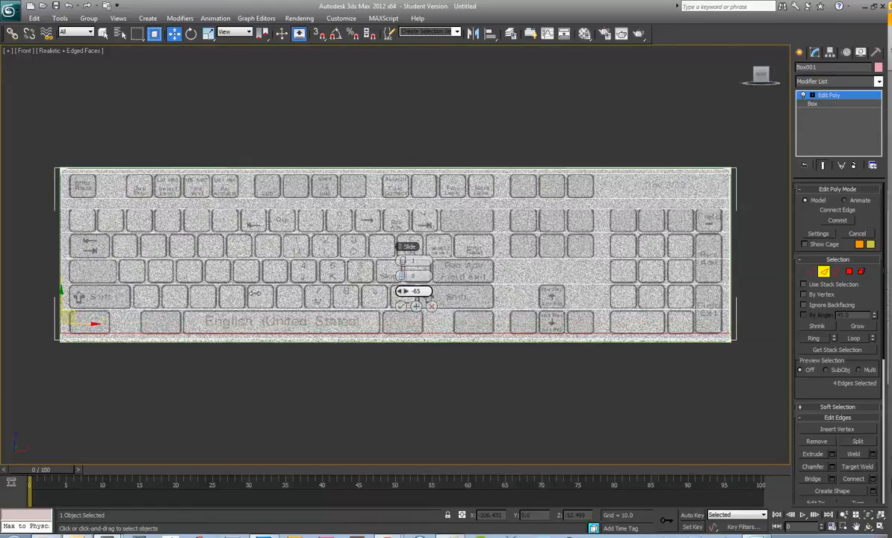
{"action": "left_click", "coordinate": [401, 306]}
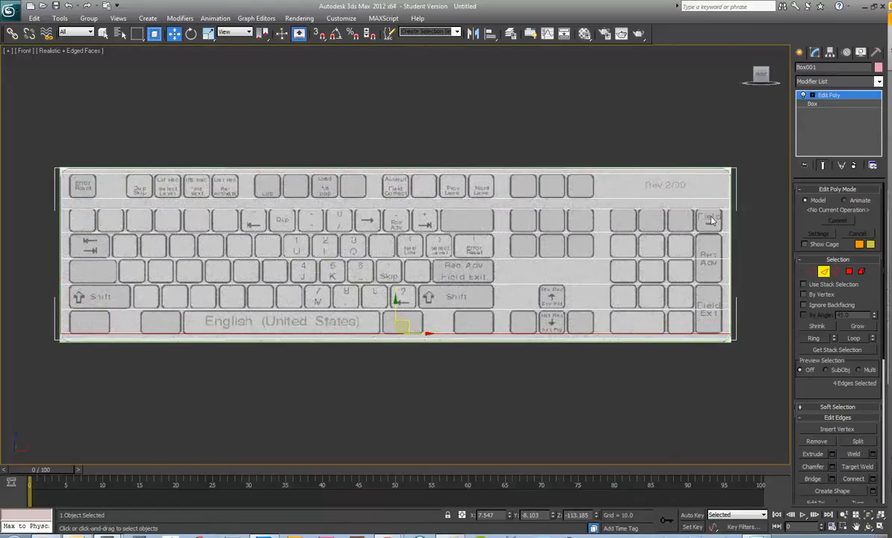
- Ring-select the full-width horizontal edges and connect them with 1 segment at slide -98, along the left side of the leftmost keys
{"action": "left_click", "coordinate": [188, 172]}
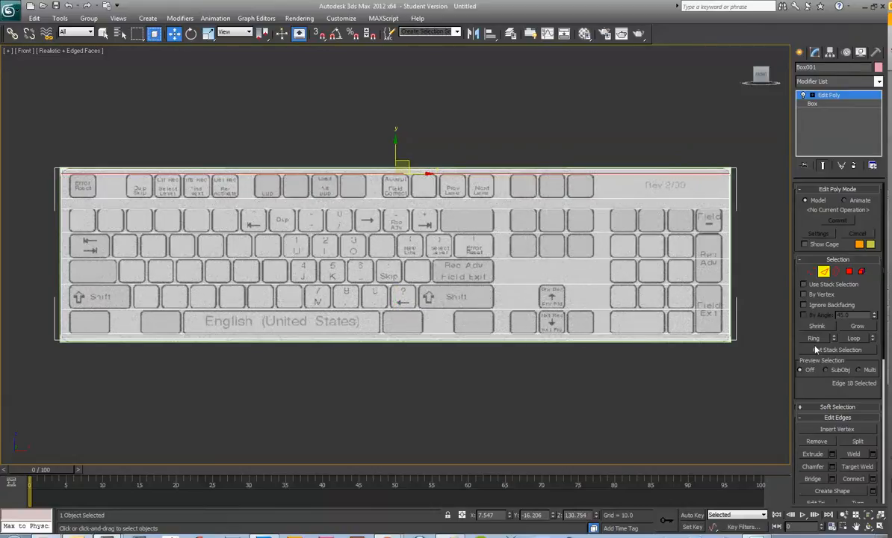
{"action": "left_click", "coordinate": [815, 341]}
{"action": "left_click", "coordinate": [872, 479]}
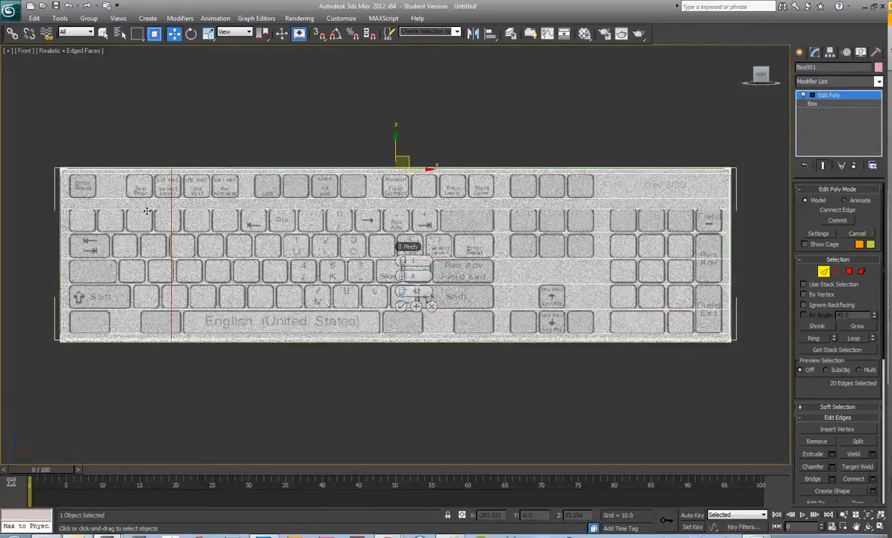
{"action": "left_click_drag", "start_coordinate": [402, 290], "coordinate": [404, 291]}
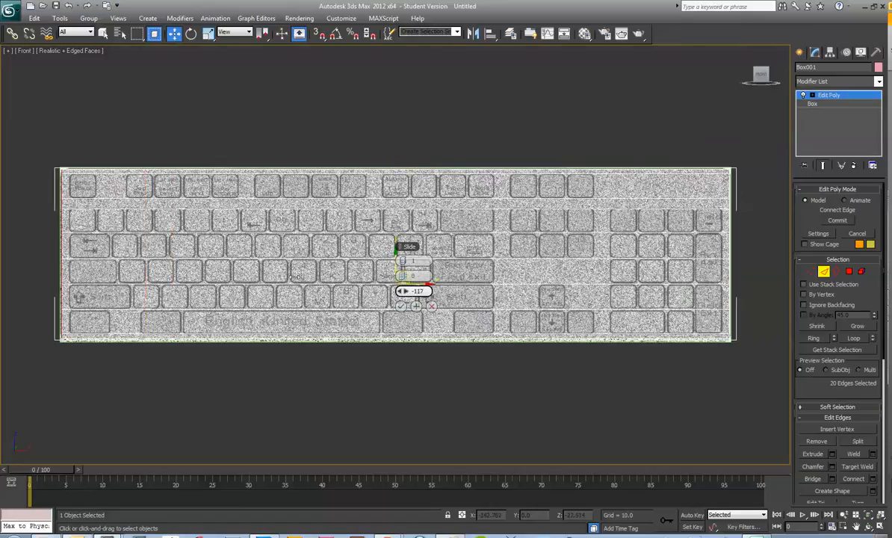
{"action": "left_click_drag", "start_coordinate": [285, 273], "coordinate": [338, 276]}
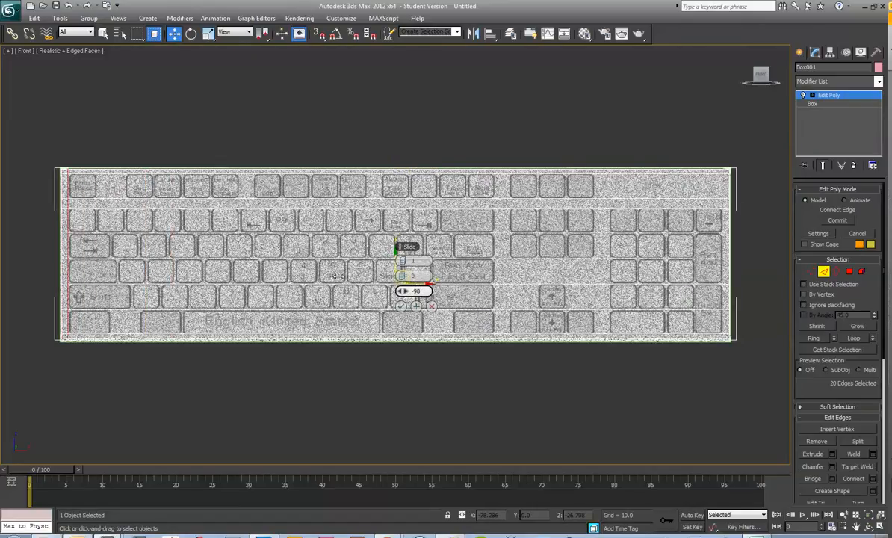
{"action": "left_click", "coordinate": [402, 306]}
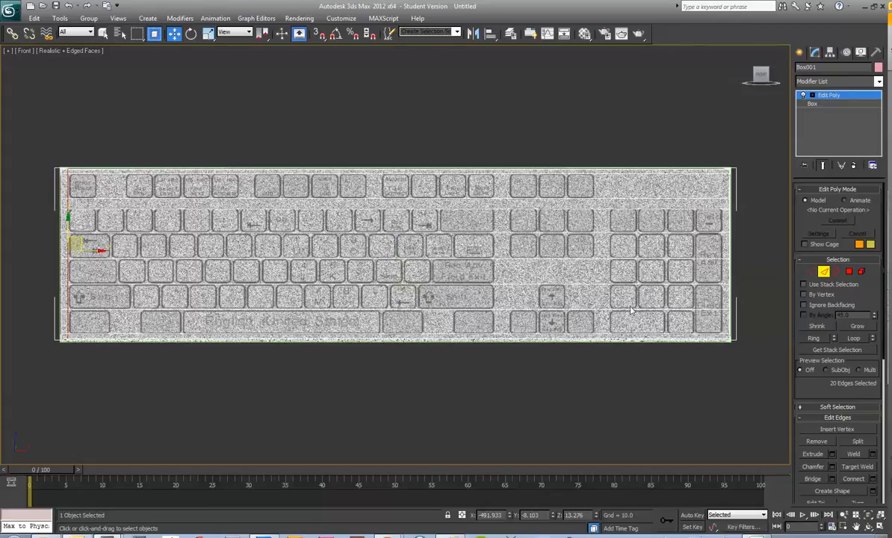
- Ring-select the long horizontal edges and connect them with 1 segment at slide -29, along the right side of the main letter block
{"action": "left_click", "coordinate": [702, 209]}
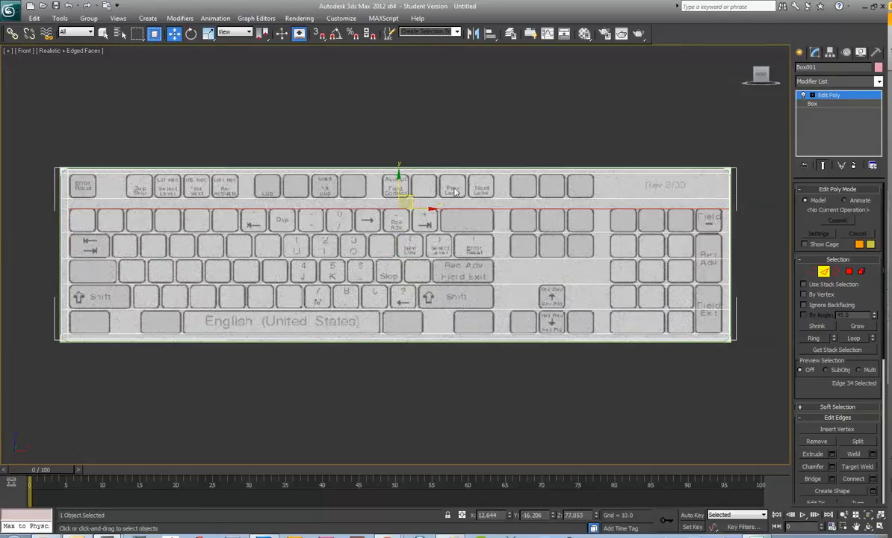
{"action": "left_click", "coordinate": [813, 340]}
{"action": "left_click", "coordinate": [873, 479]}
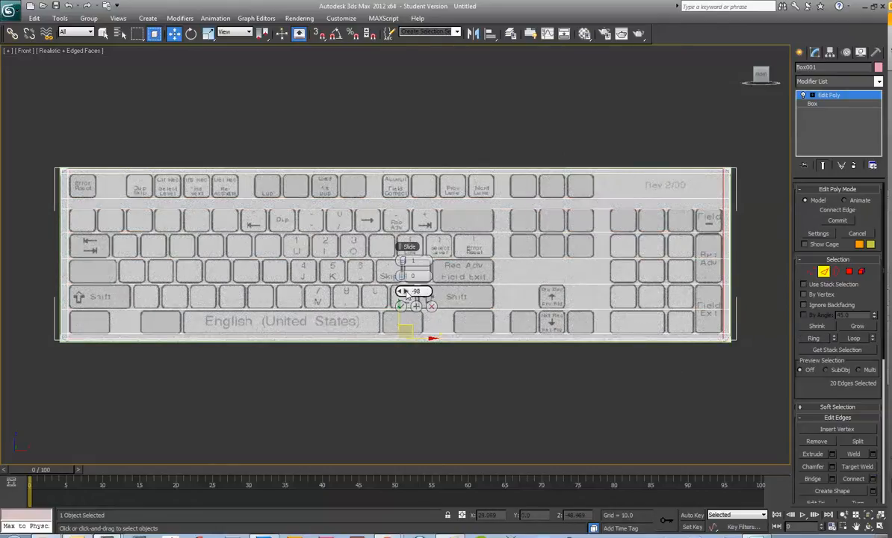
{"action": "left_click_drag", "start_coordinate": [406, 292], "coordinate": [514, 288]}
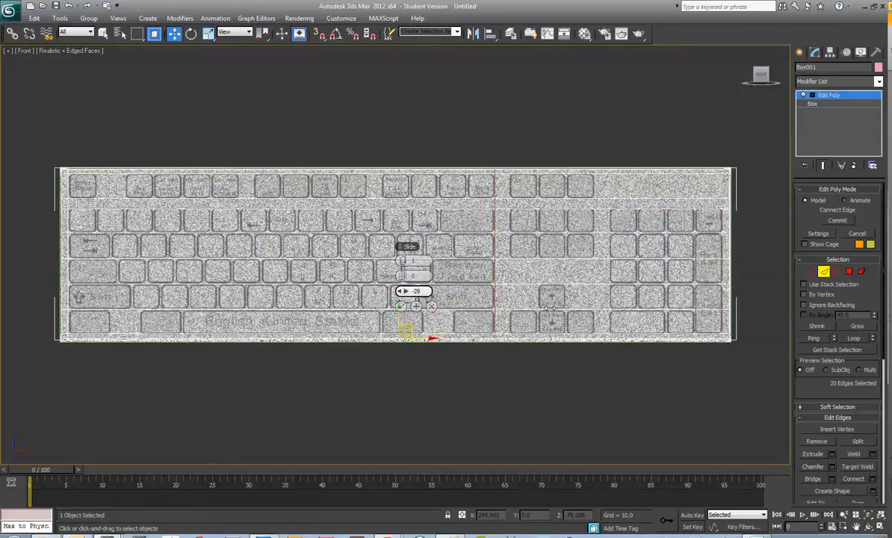
{"action": "left_click", "coordinate": [402, 307]}
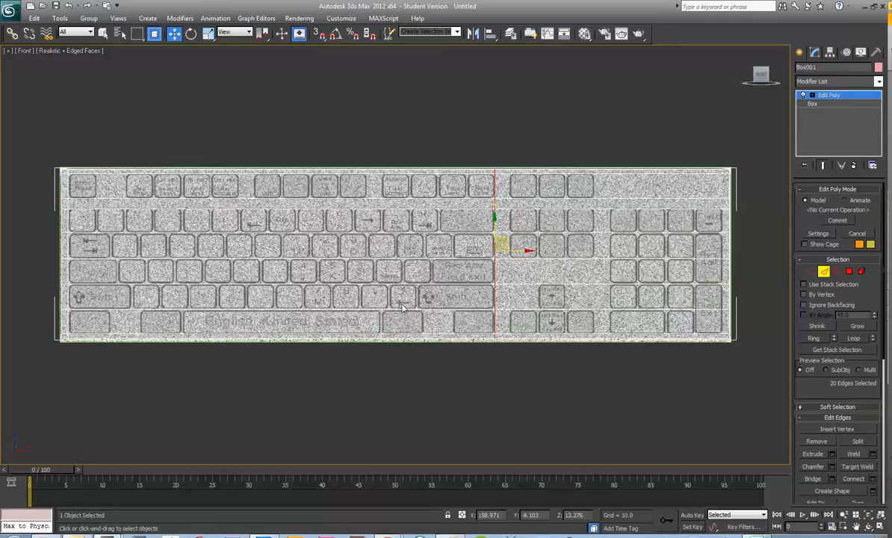
- Ring-select the horizontal edges right of the letter block and connect them with 1 segment at slide 87, where the navigation keys begin
{"action": "left_click", "coordinate": [508, 209]}
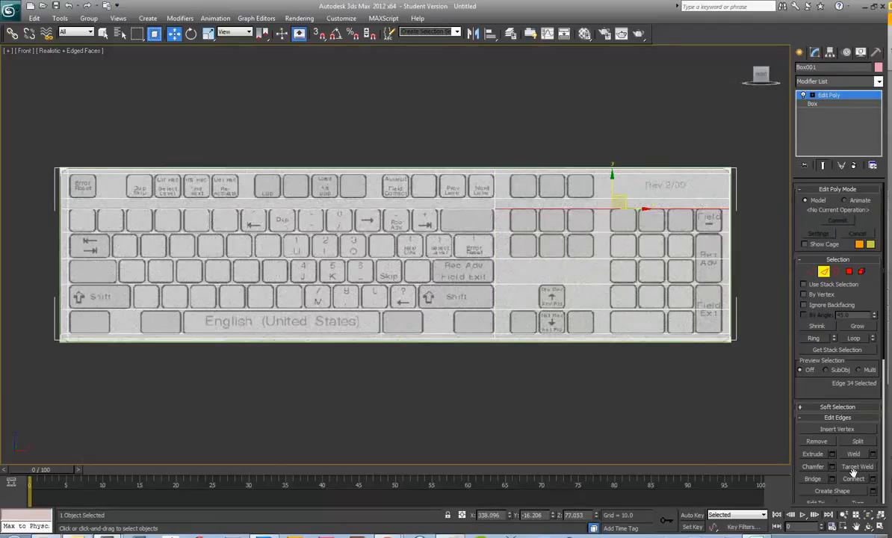
{"action": "left_click", "coordinate": [818, 339]}
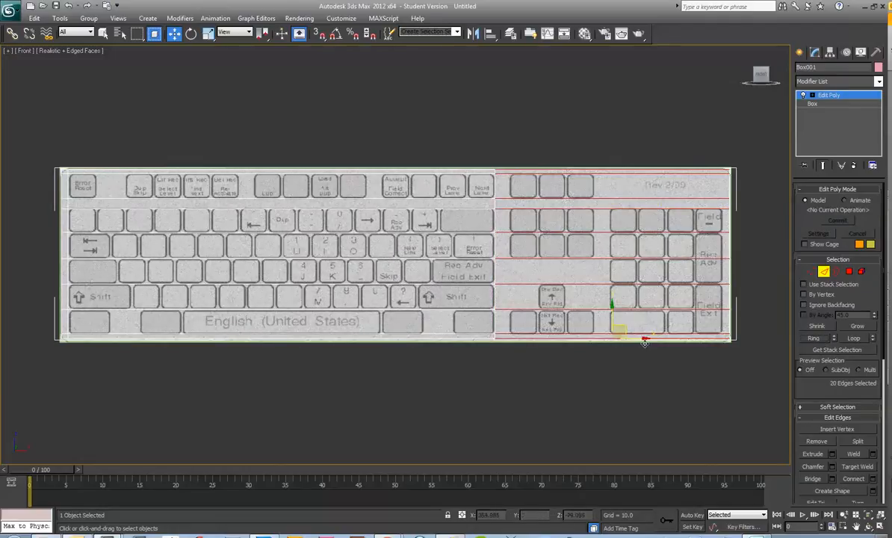
{"action": "left_click", "coordinate": [872, 479]}
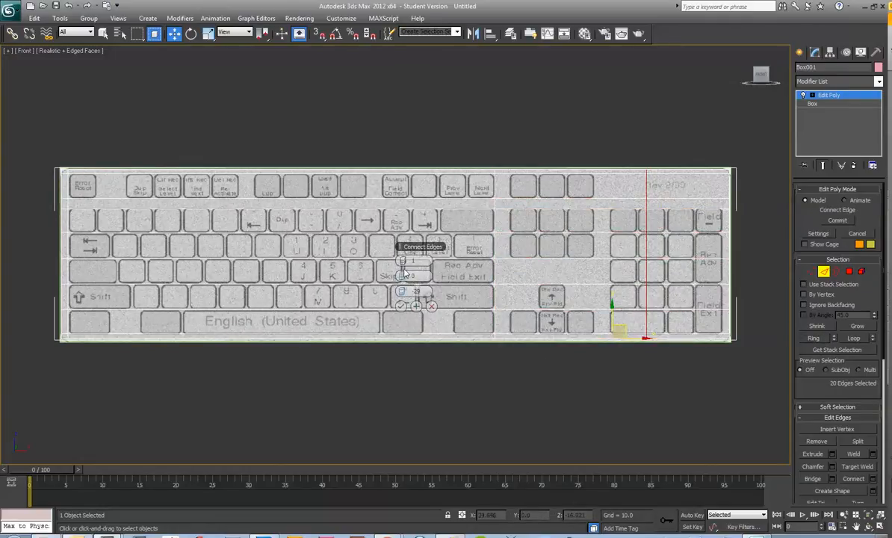
{"action": "left_click_drag", "start_coordinate": [417, 292], "coordinate": [651, 297]}
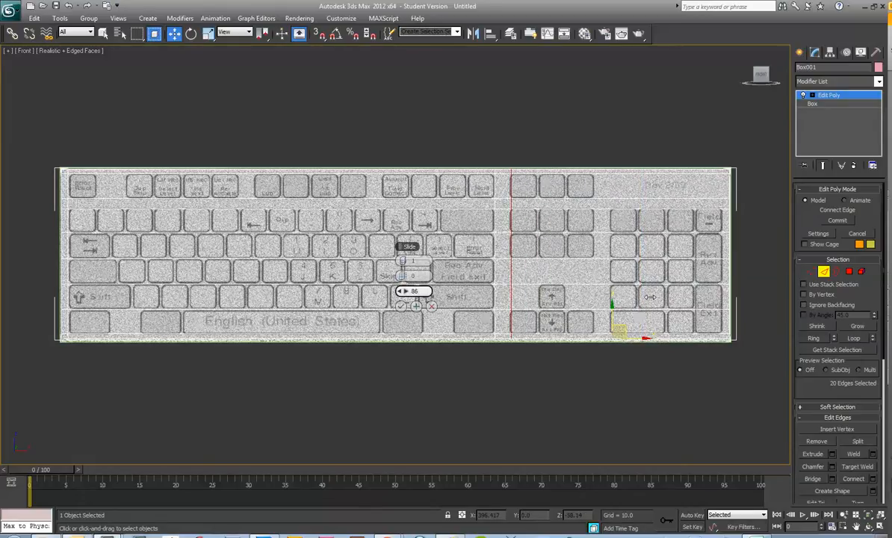
{"action": "left_click", "coordinate": [401, 307]}
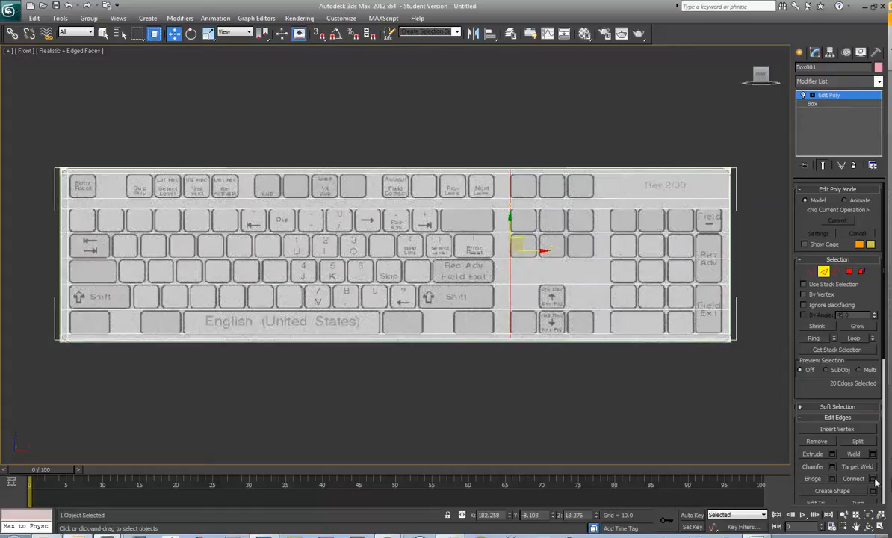
- Ring-select the horizontal edges across the navigation keys and number pad and connect them with 1 segment at slide 24, along the navigation block's right side
{"action": "left_click", "coordinate": [582, 215]}
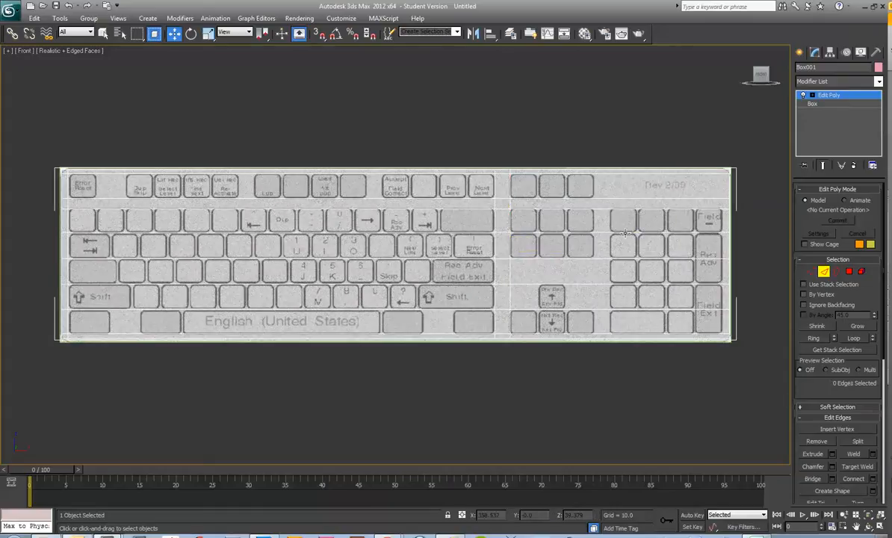
{"action": "left_click", "coordinate": [592, 232]}
{"action": "left_click", "coordinate": [816, 337]}
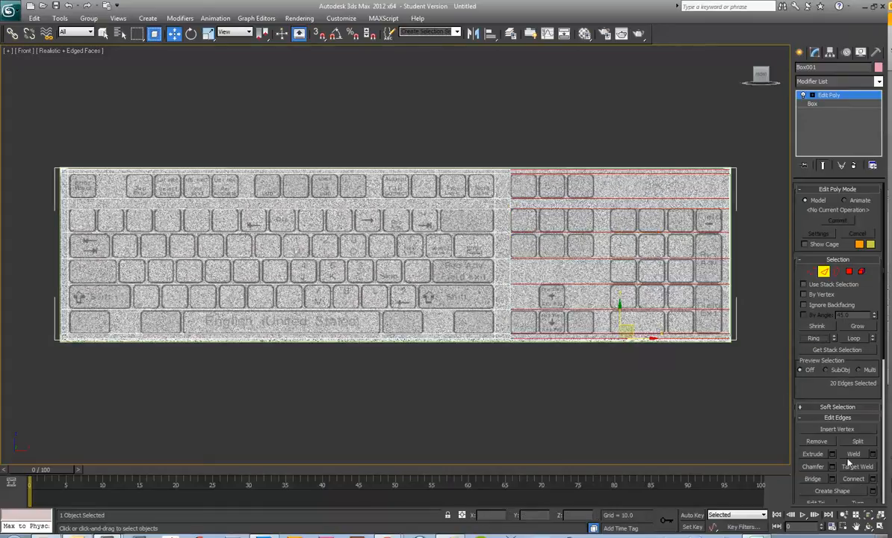
{"action": "left_click", "coordinate": [873, 479]}
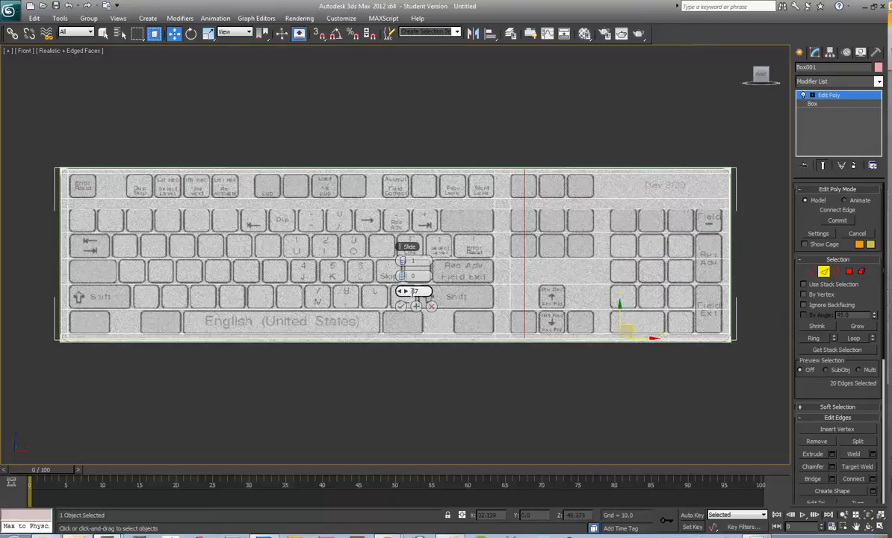
{"action": "left_click_drag", "start_coordinate": [405, 292], "coordinate": [273, 287]}
{"action": "left_click", "coordinate": [401, 305]}
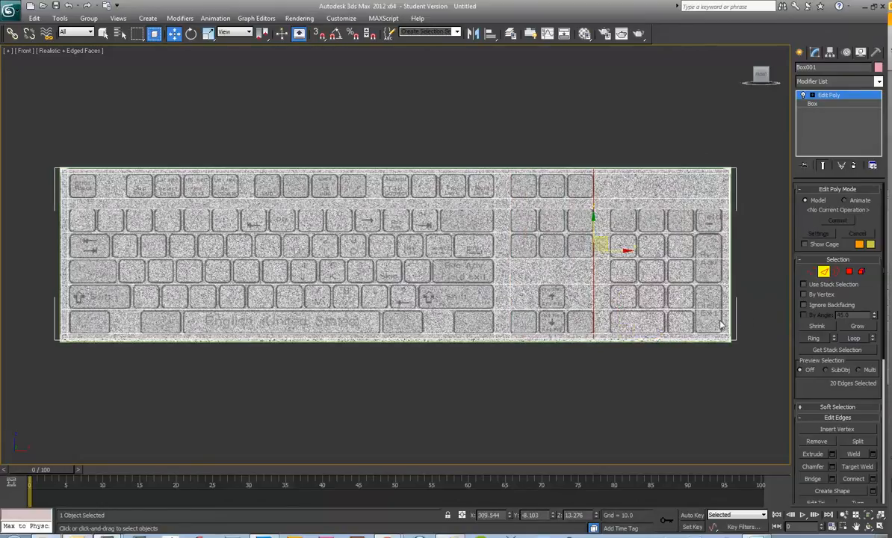
- Ring-select the horizontal edges right of the navigation block and connect them with 1 segment at slide about 74, where the number pad begins
{"action": "left_click", "coordinate": [678, 210]}
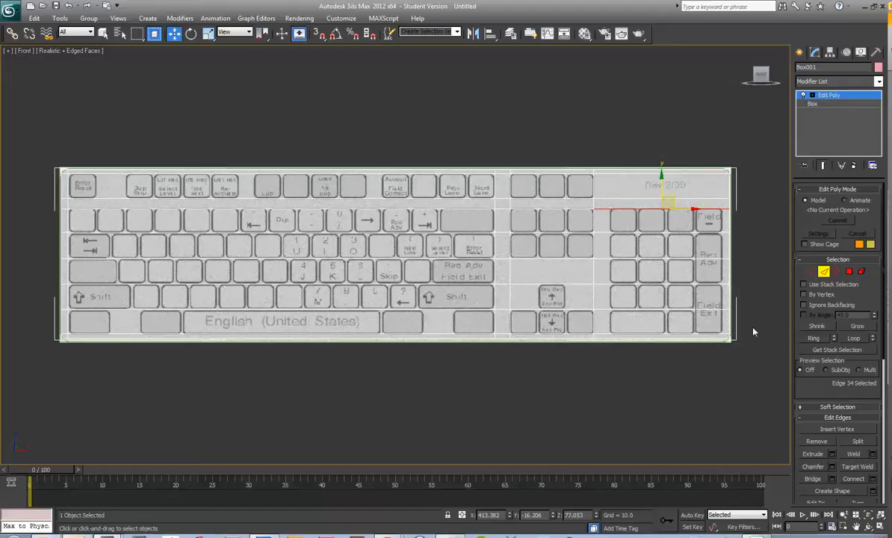
{"action": "left_click", "coordinate": [814, 338]}
{"action": "left_click", "coordinate": [871, 478]}
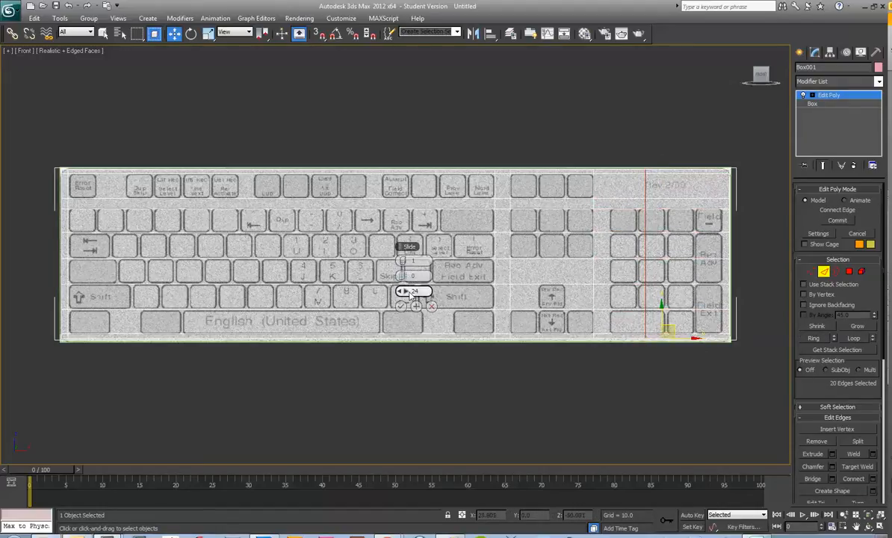
{"action": "left_click_drag", "start_coordinate": [401, 292], "coordinate": [512, 295]}
{"action": "left_click", "coordinate": [401, 306]}
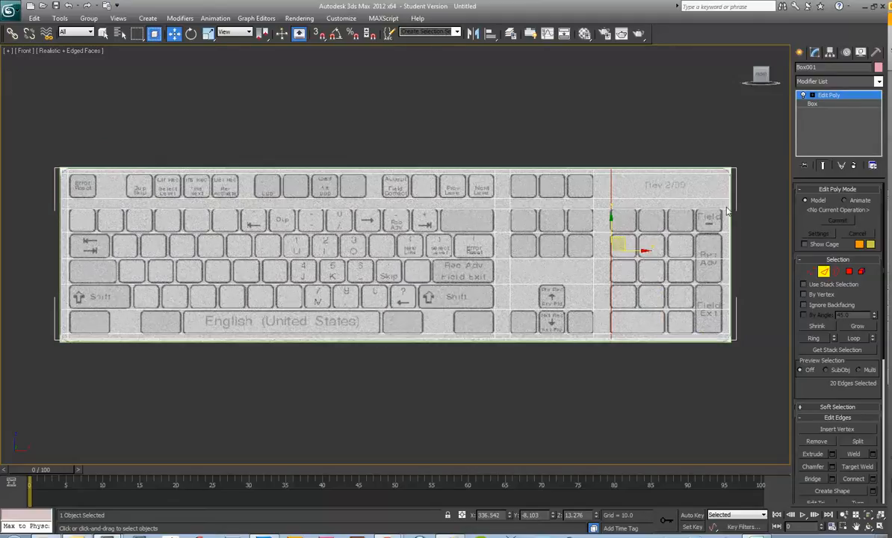
- Ring-select the horizontal edges across the number pad and connect them with 1 segment at slide -87, along the pad's right side
{"action": "left_click", "coordinate": [723, 209]}
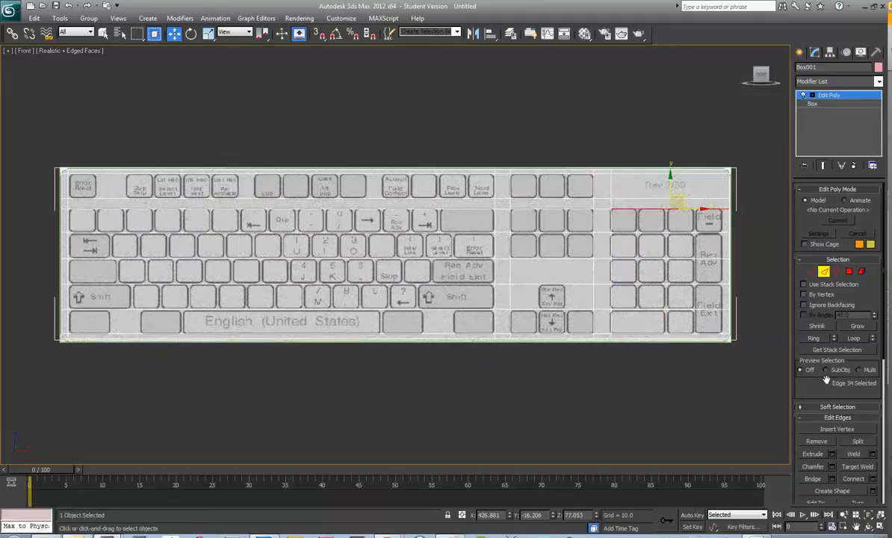
{"action": "left_click", "coordinate": [813, 337]}
{"action": "left_click", "coordinate": [873, 478]}
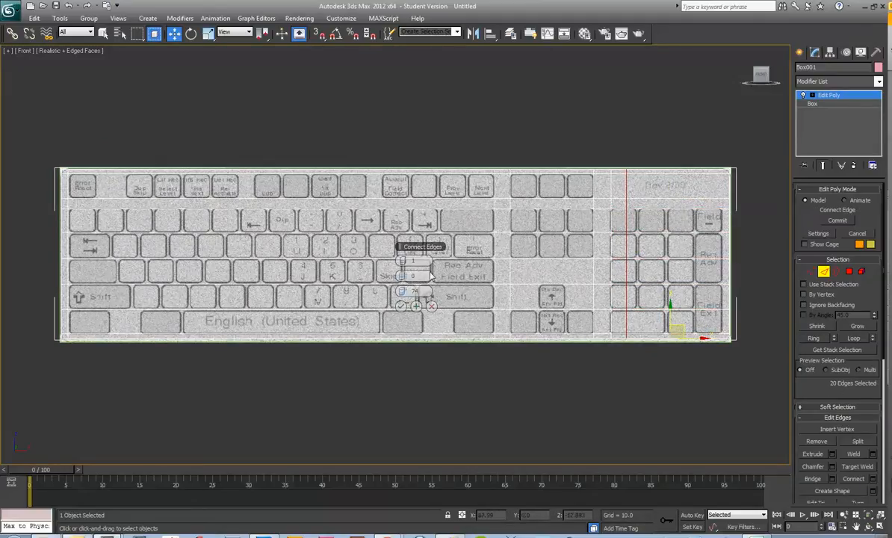
{"action": "left_click_drag", "start_coordinate": [404, 291], "coordinate": [90, 239]}
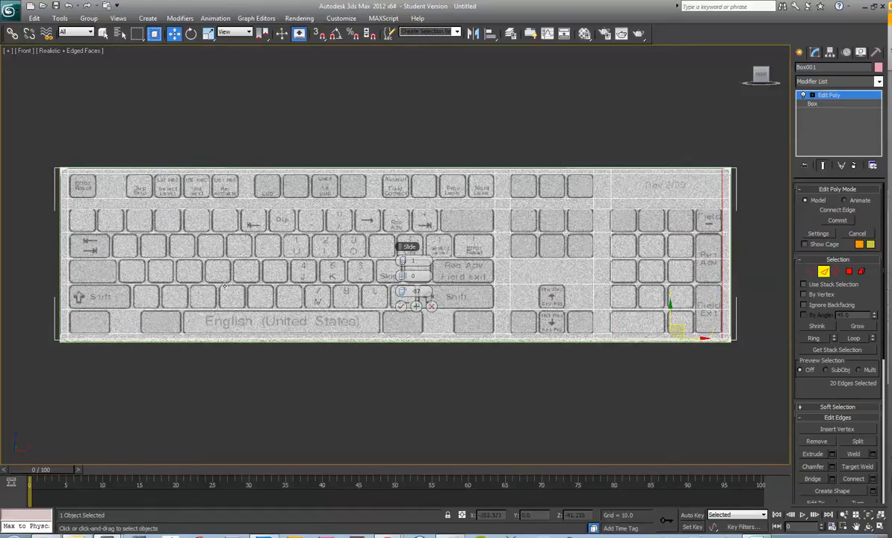
{"action": "left_click", "coordinate": [401, 306]}
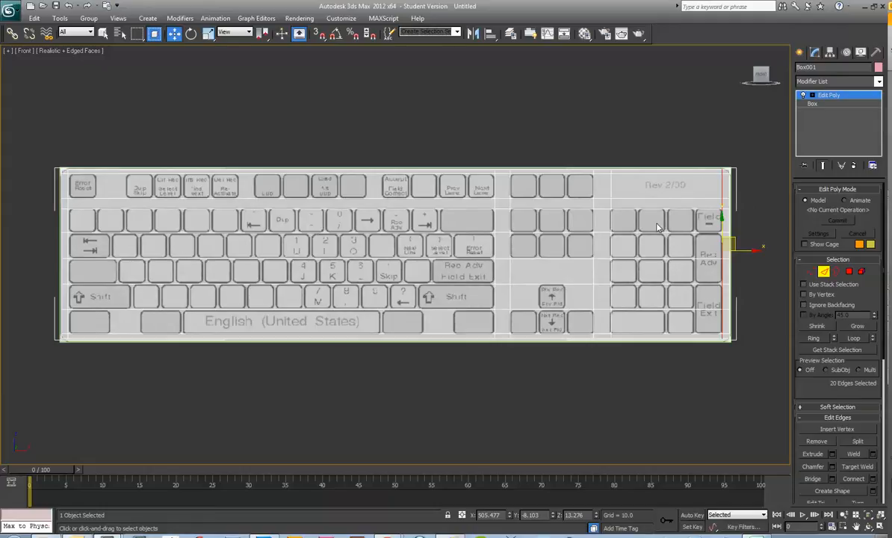
- Ring-select the horizontal edges across the navigation block and connect them with 2 segments, pinch 0 and slide 0, between its three key columns
{"action": "left_click", "coordinate": [532, 196]}
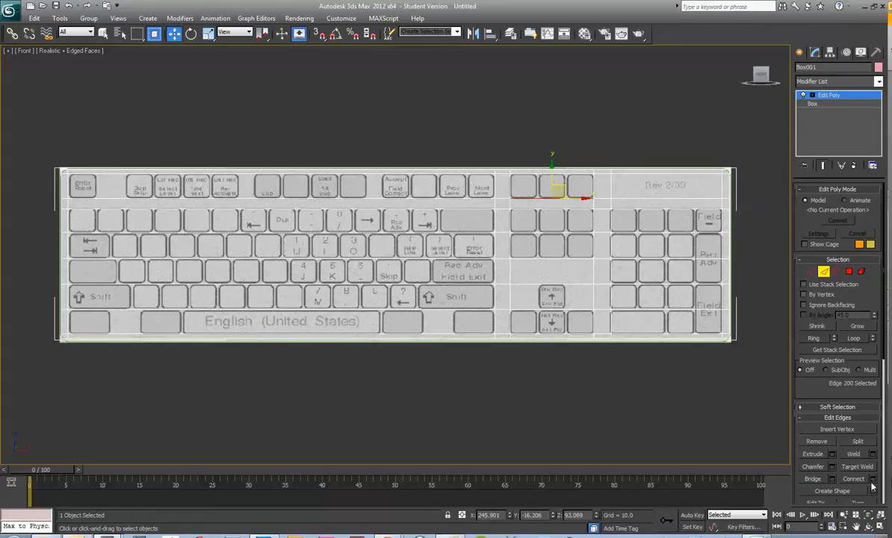
{"action": "left_click", "coordinate": [873, 482]}
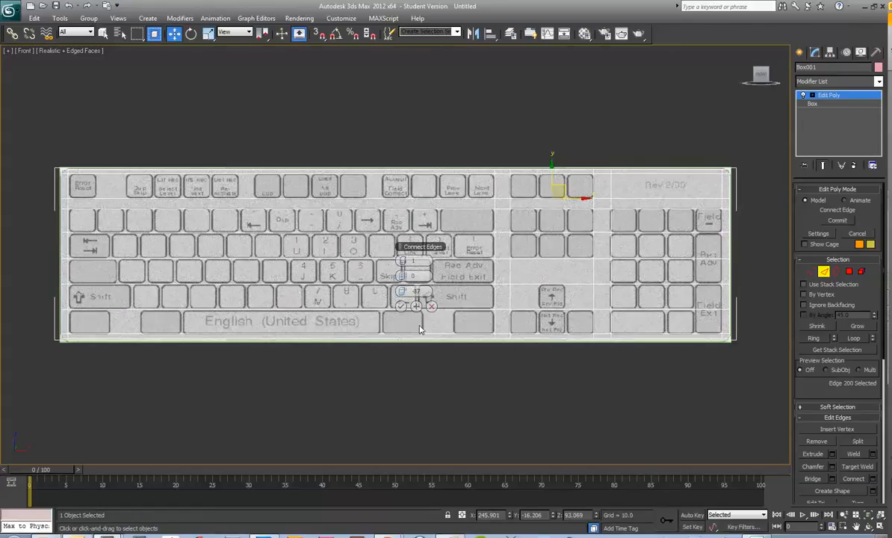
{"action": "left_click", "coordinate": [814, 338]}
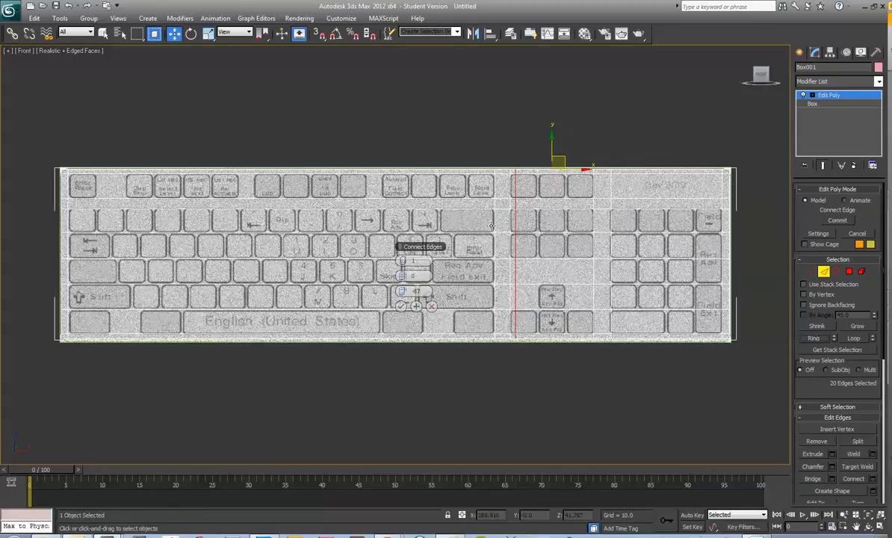
{"action": "left_click", "coordinate": [407, 261]}
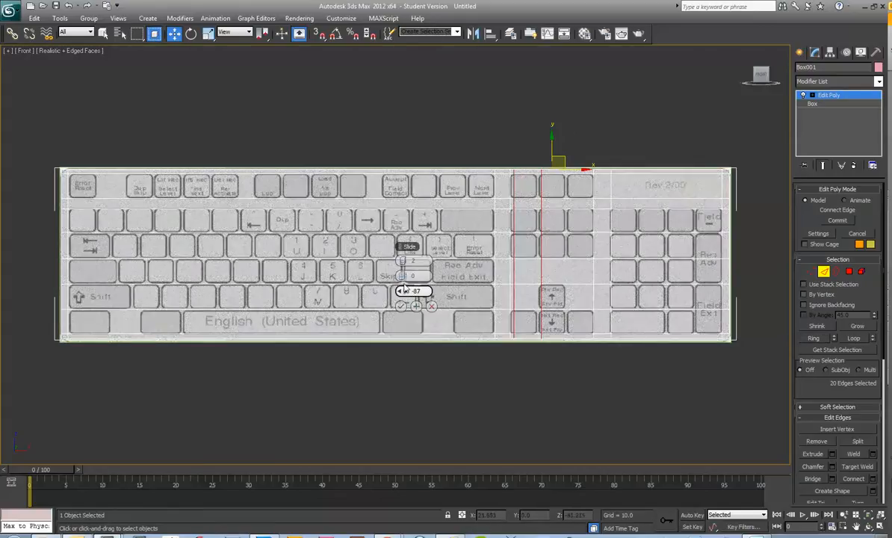
{"action": "left_click_drag", "start_coordinate": [403, 275], "coordinate": [590, 298]}
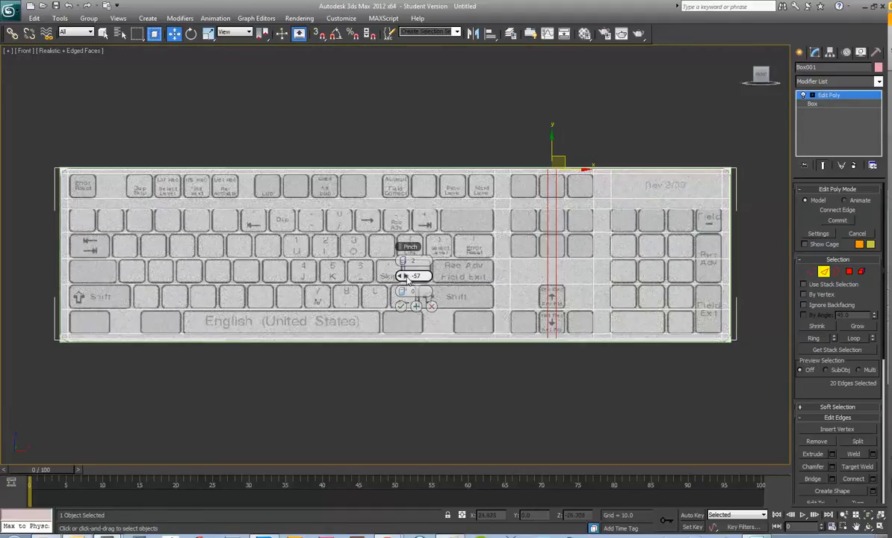
{"action": "left_click_drag", "start_coordinate": [403, 276], "coordinate": [531, 285]}
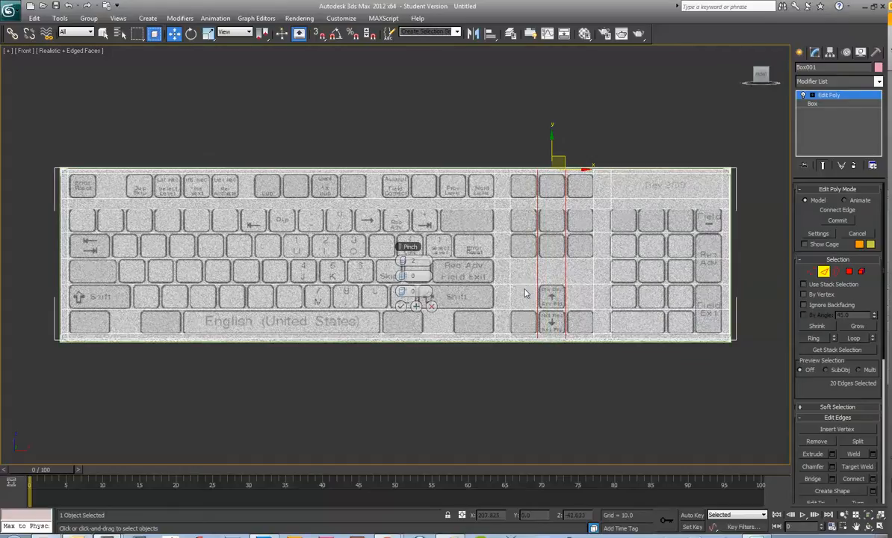
{"action": "left_click", "coordinate": [401, 307]}
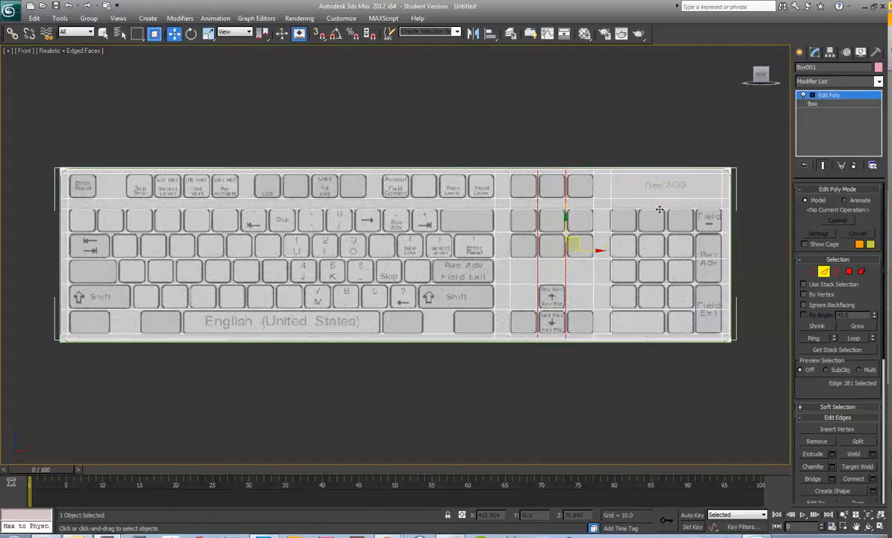
- Ring-select the horizontal edges spanning the number pad and connect them with 3 segments, pinch 0 and slide 0, between its four key columns
{"action": "left_click", "coordinate": [659, 210]}
{"action": "left_click", "coordinate": [813, 338]}
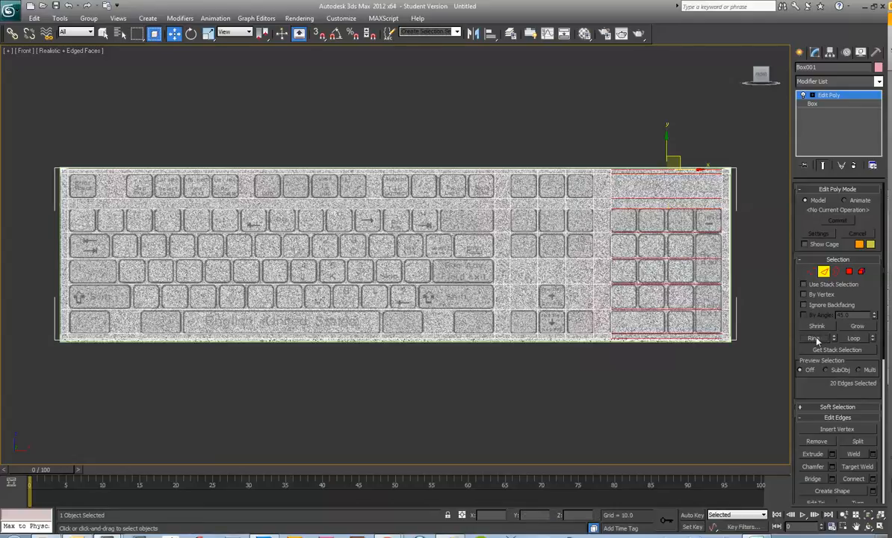
{"action": "left_click", "coordinate": [873, 478]}
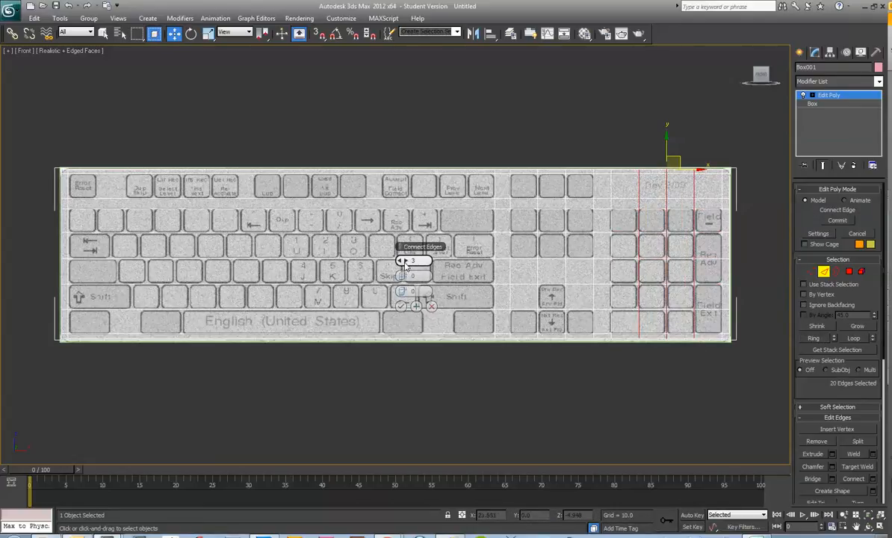
{"action": "left_click", "coordinate": [401, 306]}
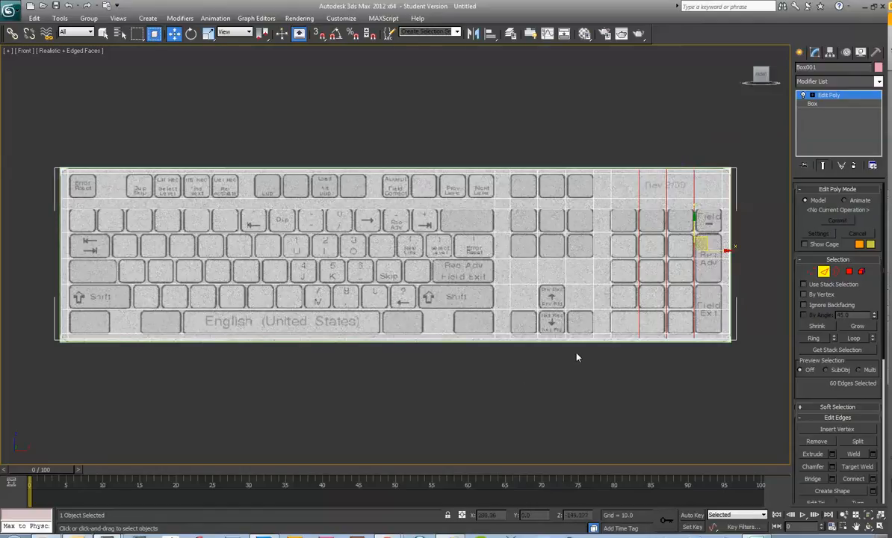
- Clear the edge selection and examine the edge loops over the main key block in the front view
{"action": "left_click", "coordinate": [583, 382]}
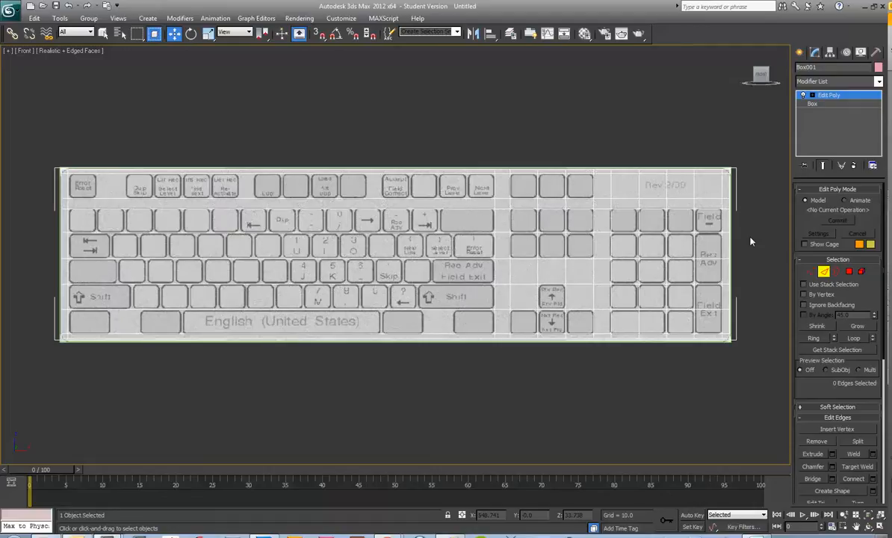
{"action": "key", "text": "alt+w"}
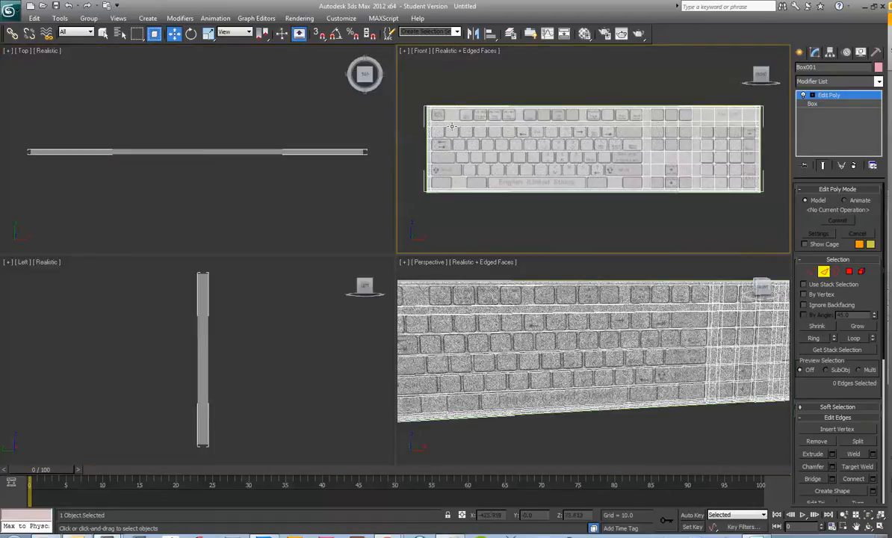
{"action": "key", "text": "alt+w"}
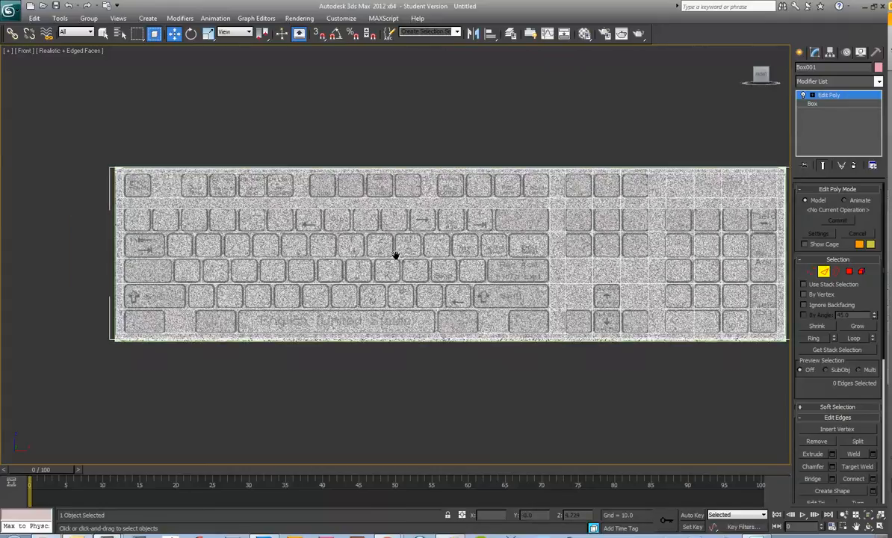
{"action": "scroll", "coordinate": [346, 254], "scroll_direction": "up", "scroll_amount": 2}
{"action": "left_click_drag", "start_coordinate": [223, 232], "coordinate": [320, 238]}
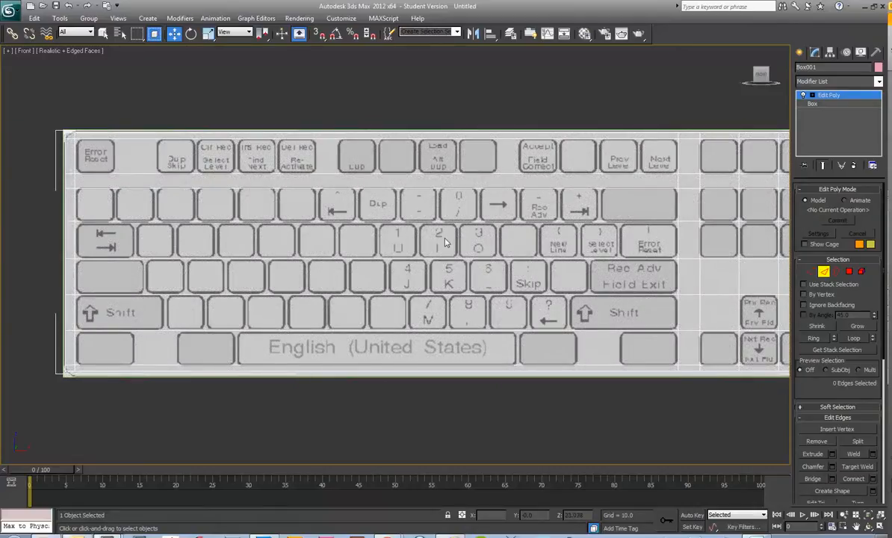
{"action": "middle_click_drag", "start_coordinate": [446, 242], "coordinate": [472, 239]}
{"action": "key", "text": "alt+w"}
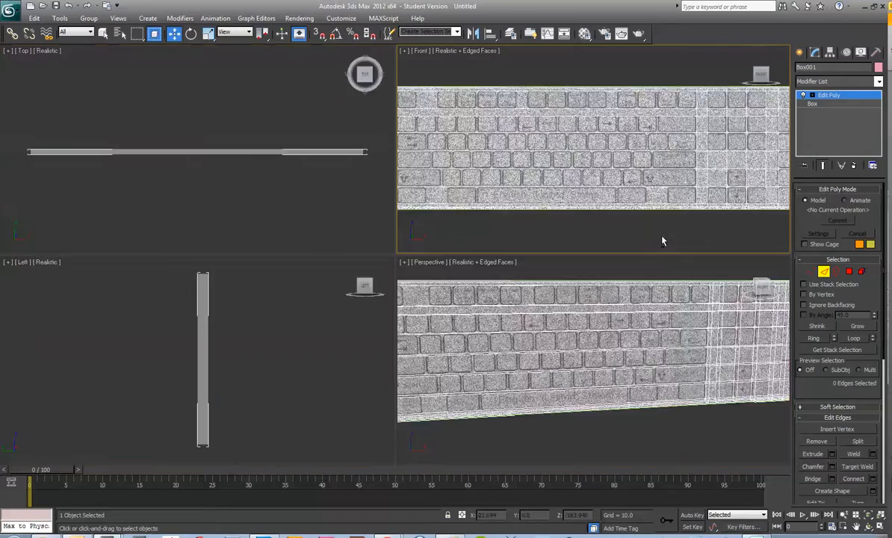
{"action": "key", "text": "alt+w"}
{"action": "scroll", "coordinate": [662, 241], "scroll_direction": "up", "scroll_amount": 6}
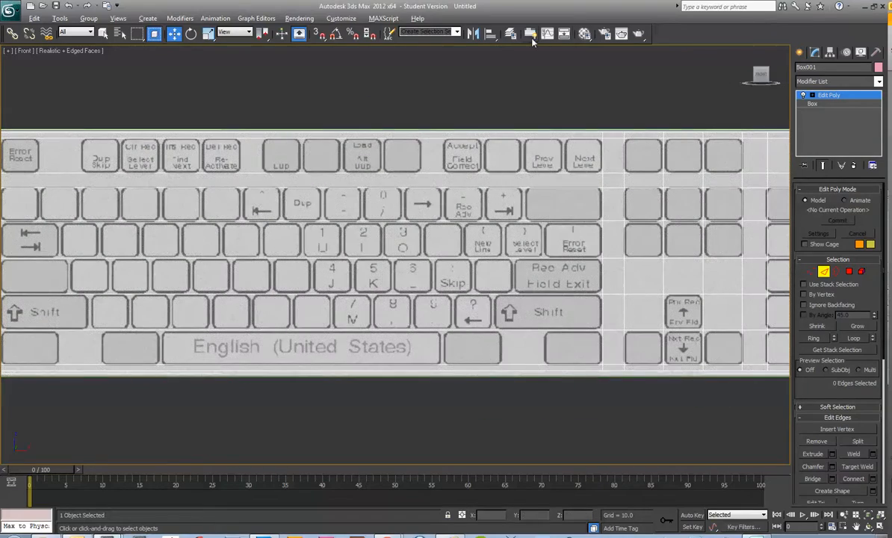
- Set the opacity of the box's 02 - Default material to 100
{"action": "left_click", "coordinate": [586, 37]}
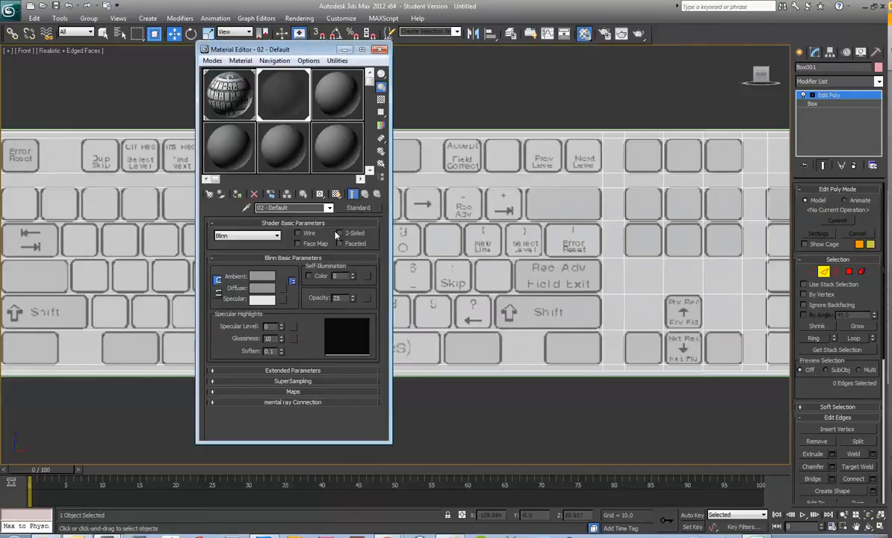
{"action": "left_click_drag", "start_coordinate": [352, 297], "coordinate": [352, 222]}
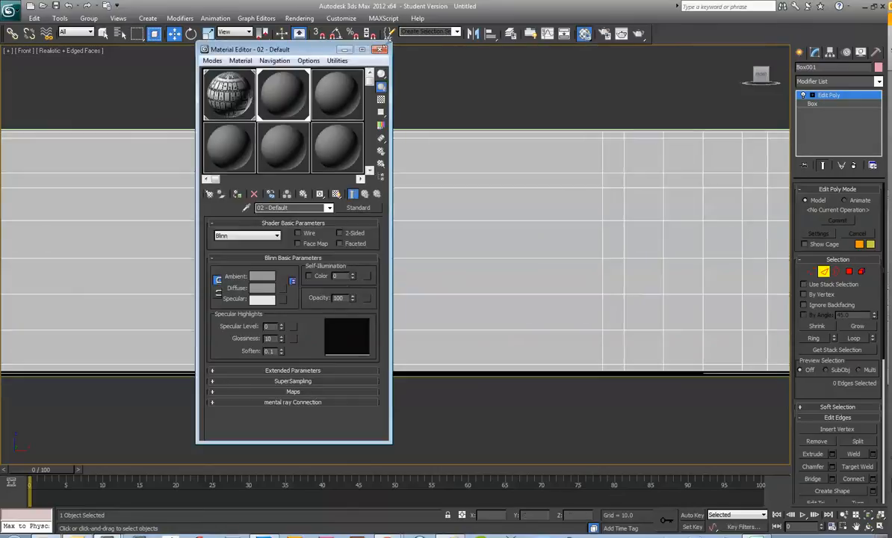
{"action": "left_click", "coordinate": [380, 49]}
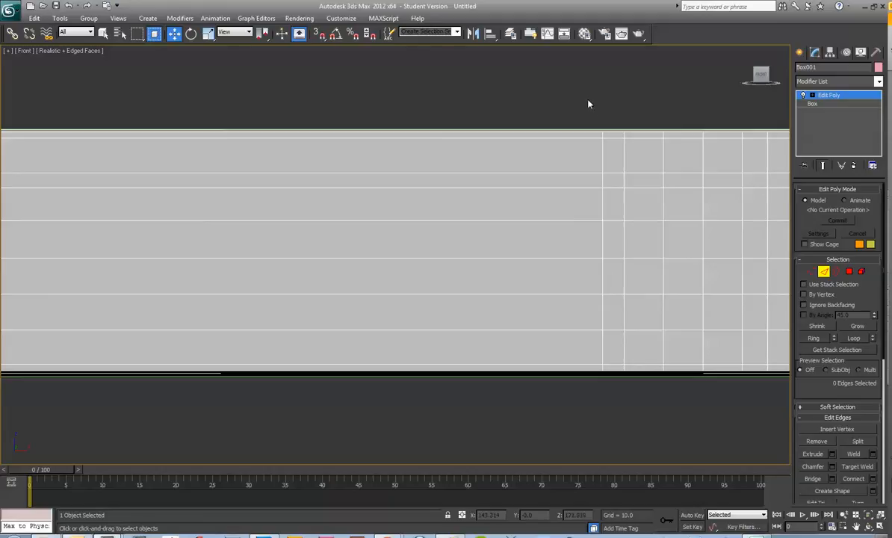
- Select the single polygon at the number pad's lower right corner and frame it at an angle in the perspective view
{"action": "scroll", "coordinate": [587, 137], "scroll_direction": "down", "scroll_amount": 2}
{"action": "middle_click_drag", "start_coordinate": [587, 137], "coordinate": [479, 137]}
{"action": "scroll", "coordinate": [645, 196], "scroll_direction": "up", "scroll_amount": 2}
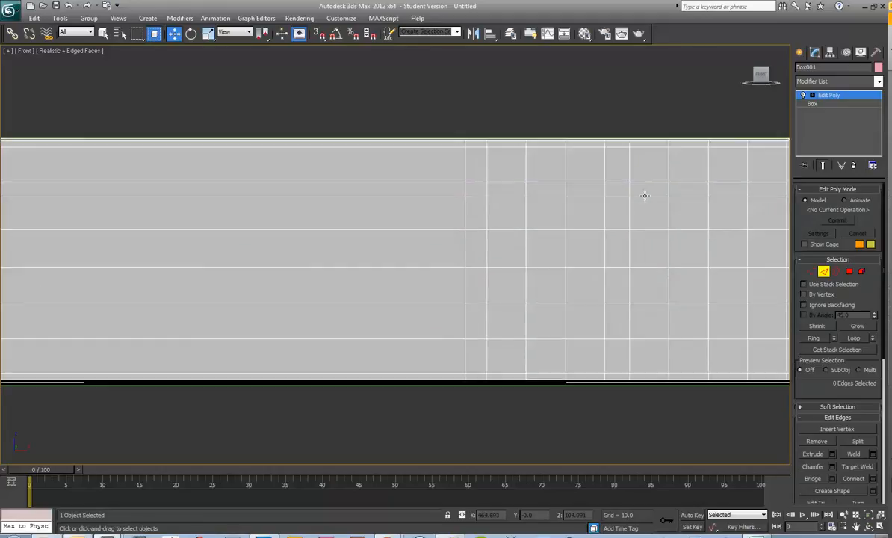
{"action": "middle_click_drag", "start_coordinate": [644, 195], "coordinate": [478, 207]}
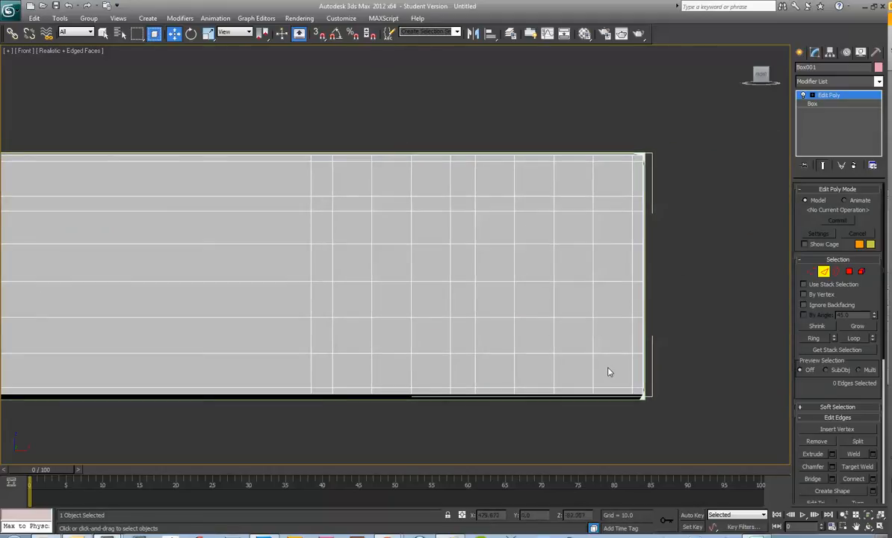
{"action": "left_click", "coordinate": [850, 272]}
{"action": "left_click", "coordinate": [611, 369]}
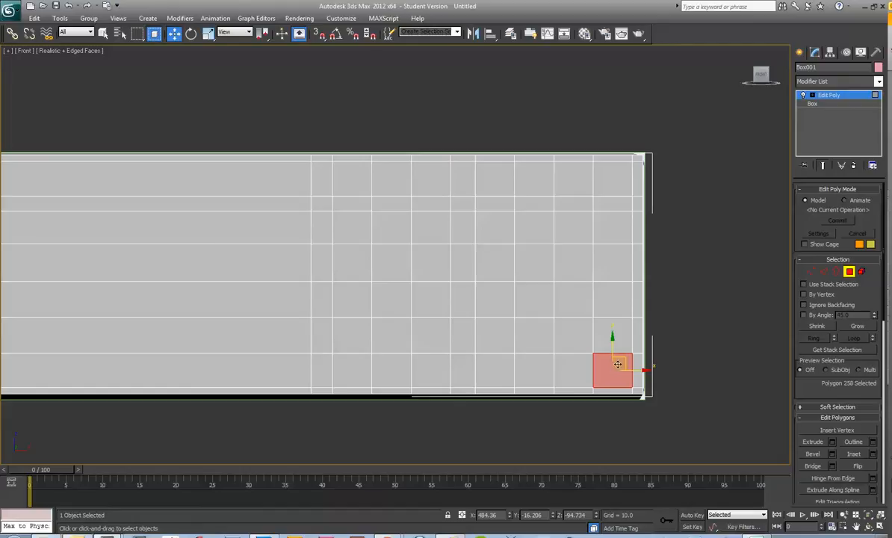
{"action": "key", "text": "alt+w"}
{"action": "right_click", "coordinate": [482, 343]}
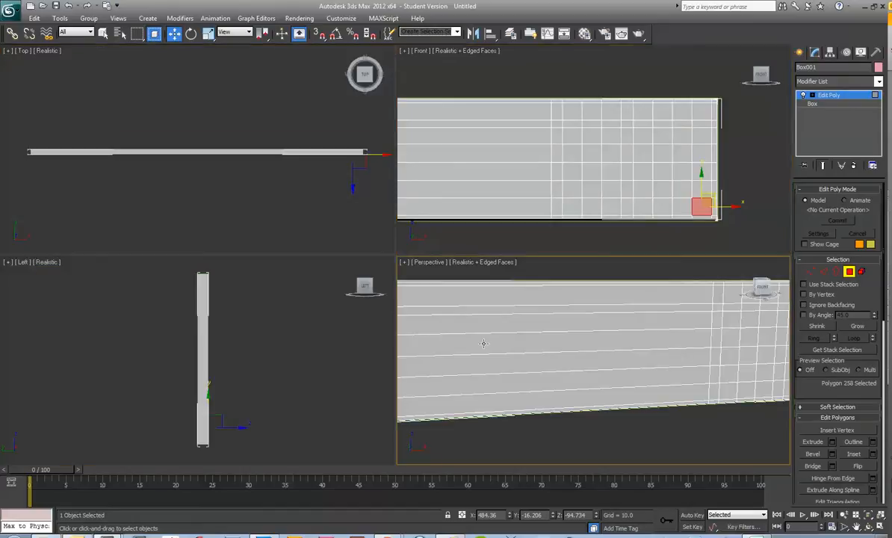
{"action": "key", "text": "alt+w"}
{"action": "left_click_drag", "start_coordinate": [760, 80], "coordinate": [759, 41]}
{"action": "key", "text": "z"}
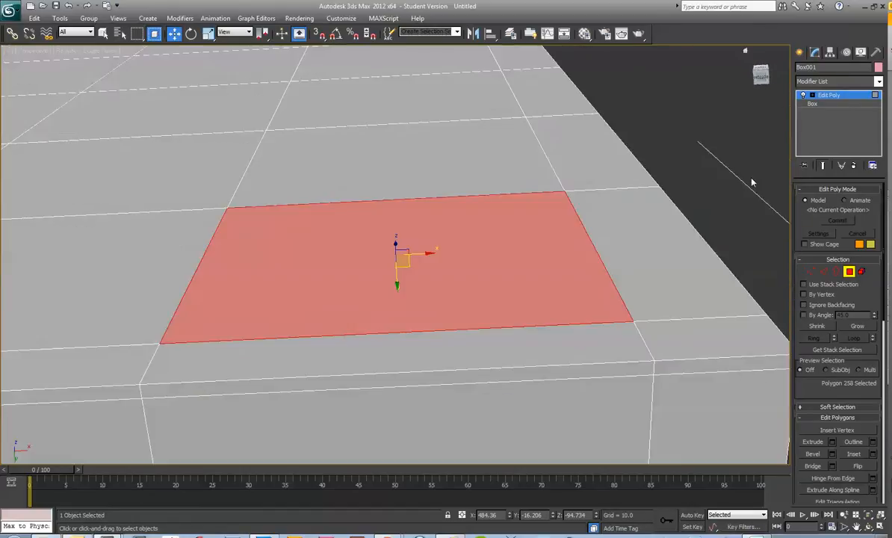
{"action": "scroll", "coordinate": [667, 257], "scroll_direction": "down", "scroll_amount": 2}
{"action": "middle_click_drag", "start_coordinate": [667, 257], "coordinate": [675, 290]}
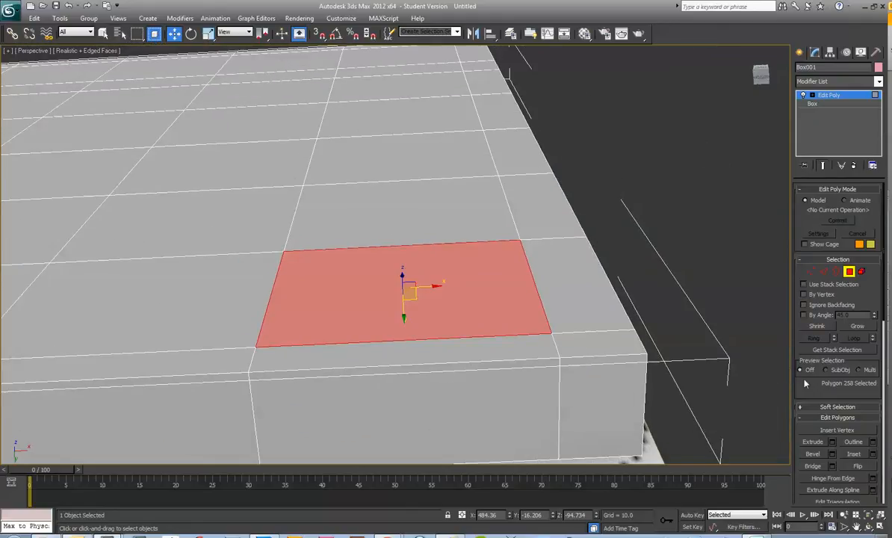
- Try extruding the selected corner polygon, undo it, and try bevelling it upward with a narrower top
{"action": "left_click", "coordinate": [813, 442]}
{"action": "left_click_drag", "start_coordinate": [430, 285], "coordinate": [422, 207]}
{"action": "key", "text": "ctrl+z"}
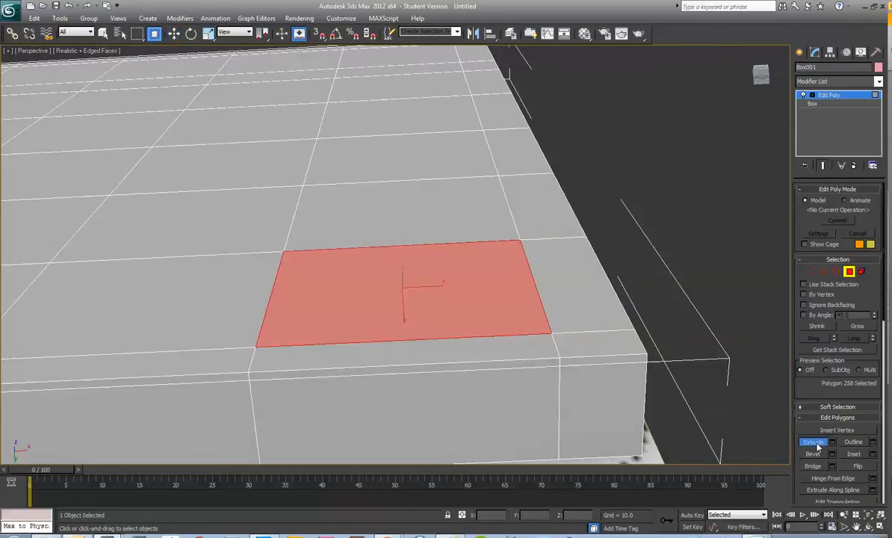
{"action": "left_click_drag", "start_coordinate": [463, 304], "coordinate": [455, 233]}
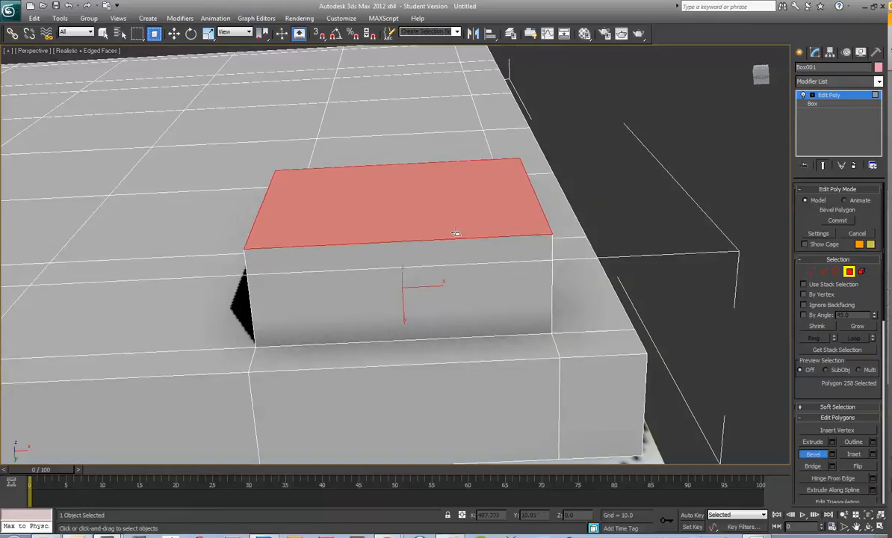
{"action": "left_click", "coordinate": [461, 249]}
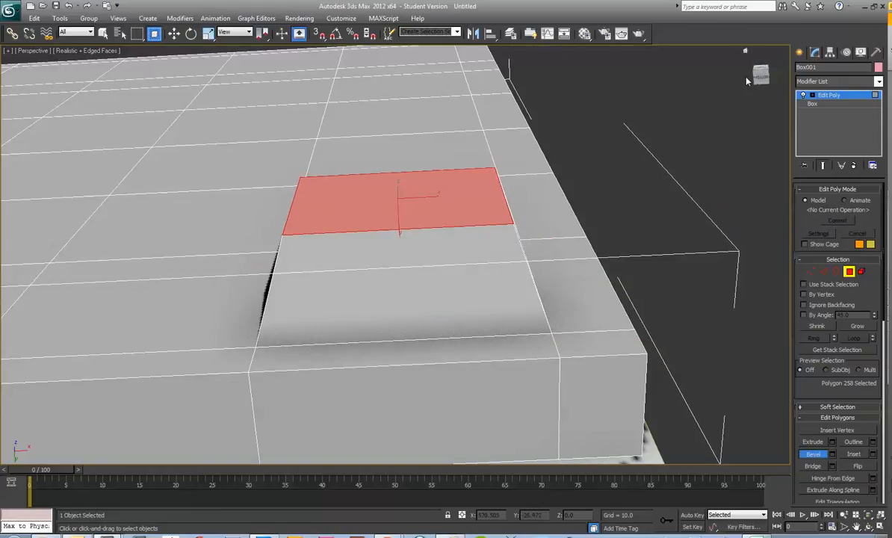
- Examine the edge loops along the whole box in perspective and clear the polygon selection in the front view
{"action": "scroll", "coordinate": [756, 95], "scroll_direction": "up", "scroll_amount": 6}
{"action": "scroll", "coordinate": [530, 259], "scroll_direction": "down", "scroll_amount": 6}
{"action": "scroll", "coordinate": [643, 237], "scroll_direction": "up", "scroll_amount": 4}
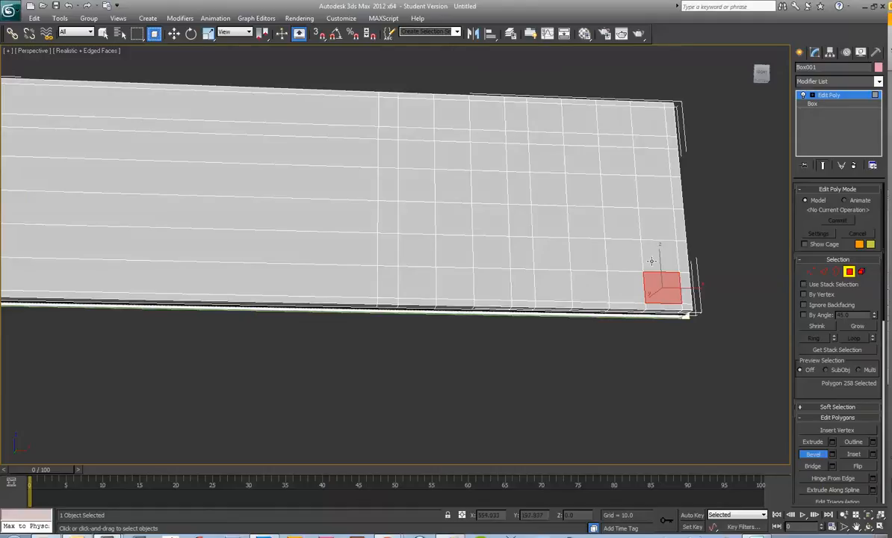
{"action": "scroll", "coordinate": [657, 284], "scroll_direction": "down", "scroll_amount": 2}
{"action": "scroll", "coordinate": [747, 310], "scroll_direction": "up", "scroll_amount": 3}
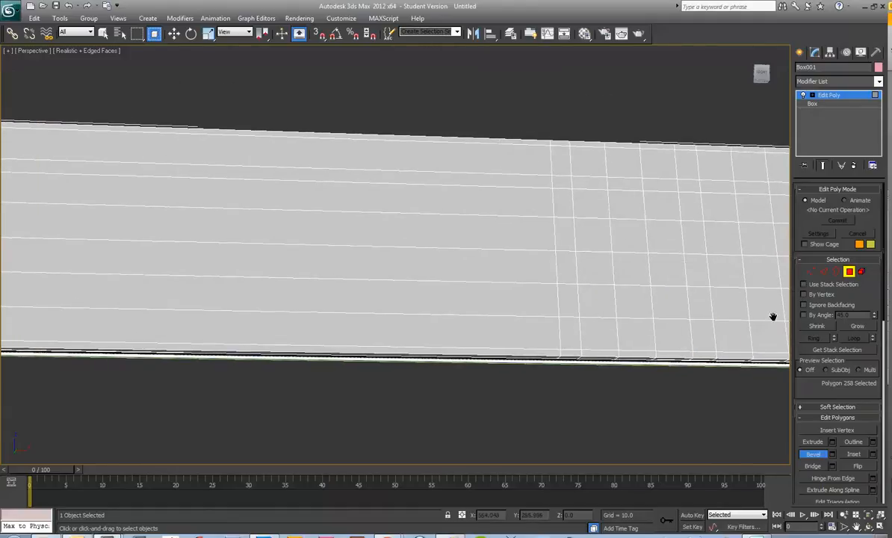
{"action": "scroll", "coordinate": [721, 314], "scroll_direction": "down", "scroll_amount": 5}
{"action": "scroll", "coordinate": [637, 285], "scroll_direction": "down", "scroll_amount": 2}
{"action": "scroll", "coordinate": [634, 285], "scroll_direction": "up", "scroll_amount": 4}
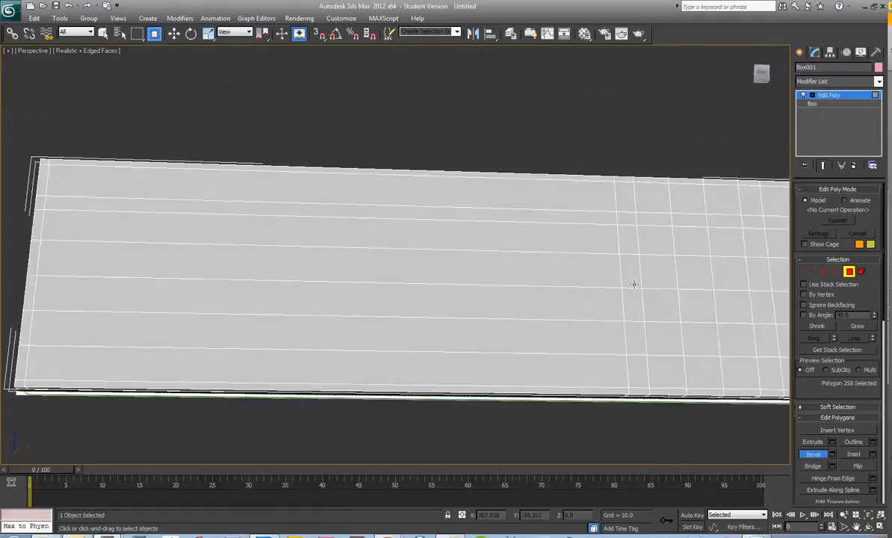
{"action": "key", "text": "alt+w"}
{"action": "left_click", "coordinate": [746, 191]}
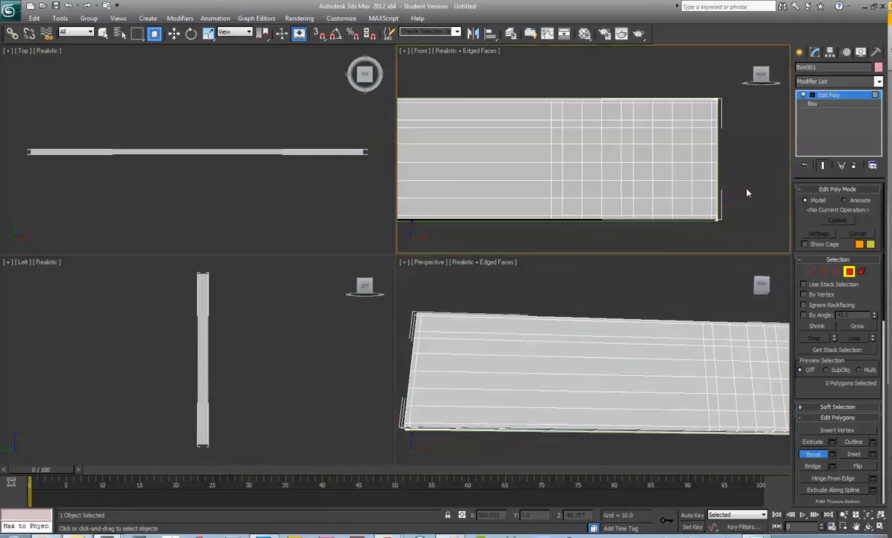
- Set the opacity of the 02 - Default material to 33 so the reference keys show through the box
{"action": "left_click", "coordinate": [585, 34]}
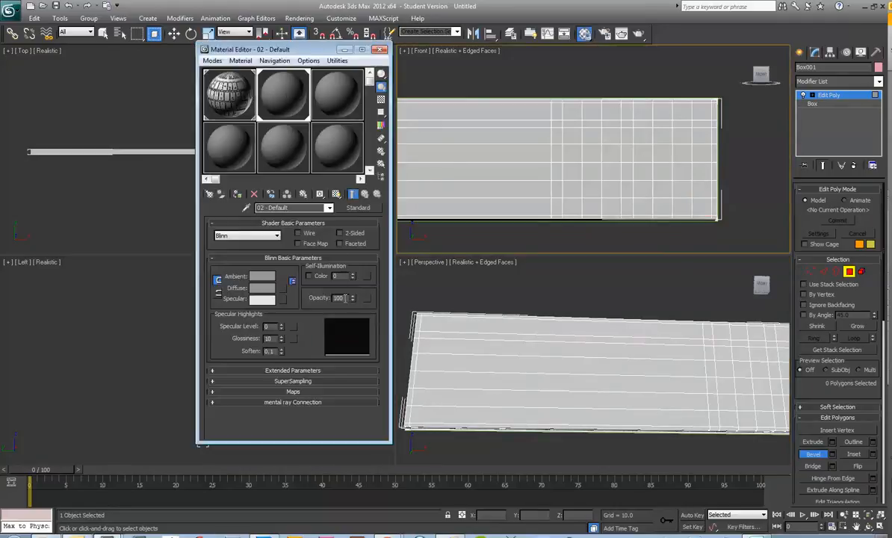
{"action": "type", "text": "33"}
{"action": "key", "text": "Return"}
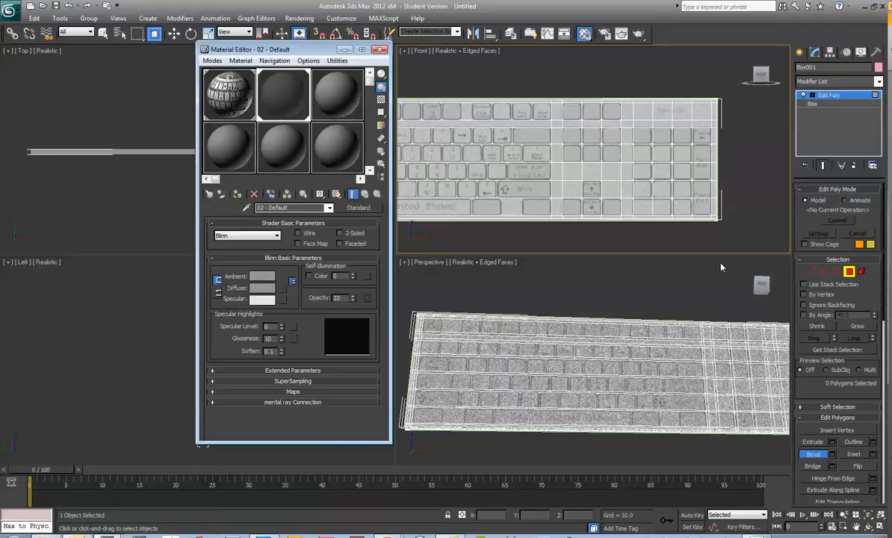
{"action": "left_click", "coordinate": [716, 271]}
{"action": "middle_click_drag", "start_coordinate": [695, 168], "coordinate": [695, 175]}
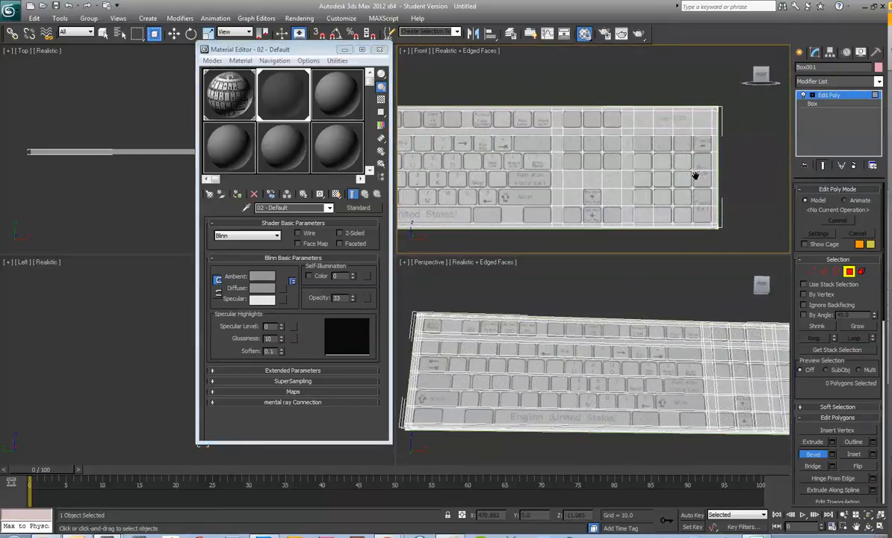
{"action": "left_click", "coordinate": [648, 148]}
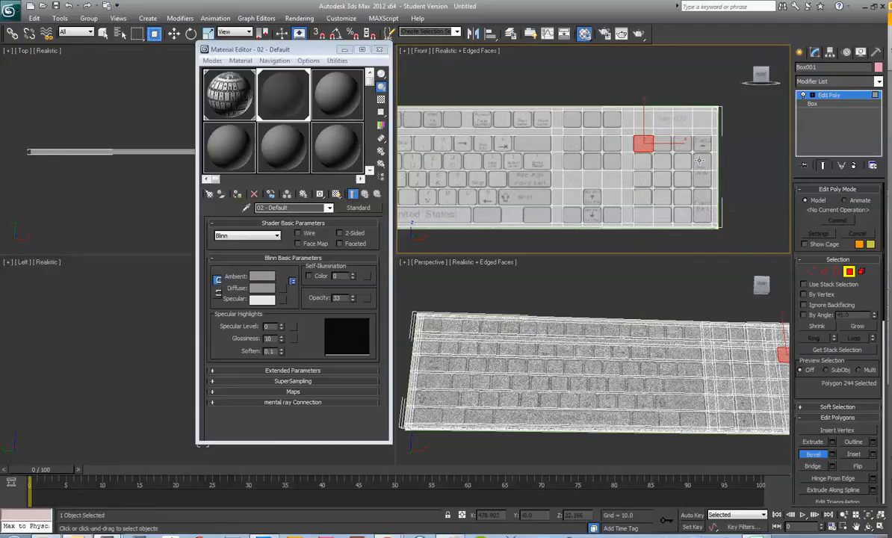
{"action": "middle_click_drag", "start_coordinate": [699, 159], "coordinate": [639, 146]}
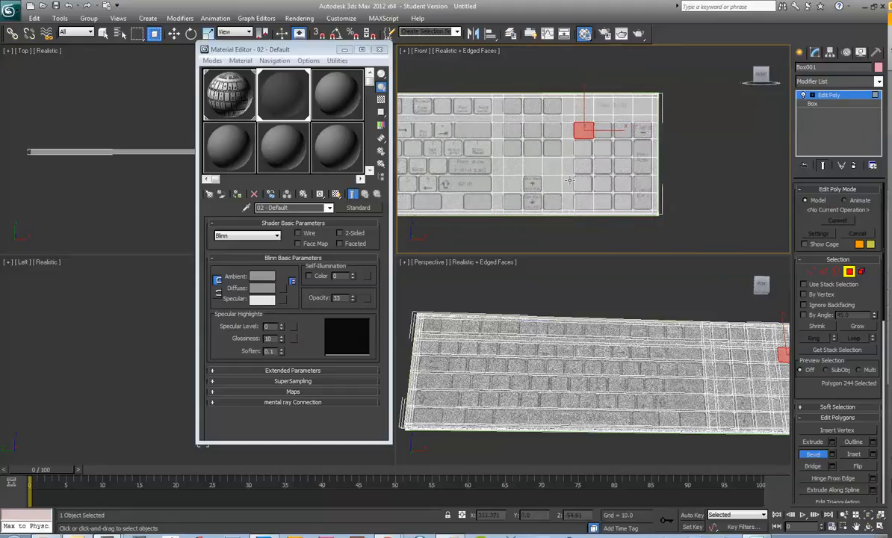
{"action": "left_click", "coordinate": [379, 49]}
- Select the two polygons of the tall Field Exit key at the number pad's lower right and start a Bevel with adjustable settings
{"action": "middle_click_drag", "start_coordinate": [738, 178], "coordinate": [713, 183]}
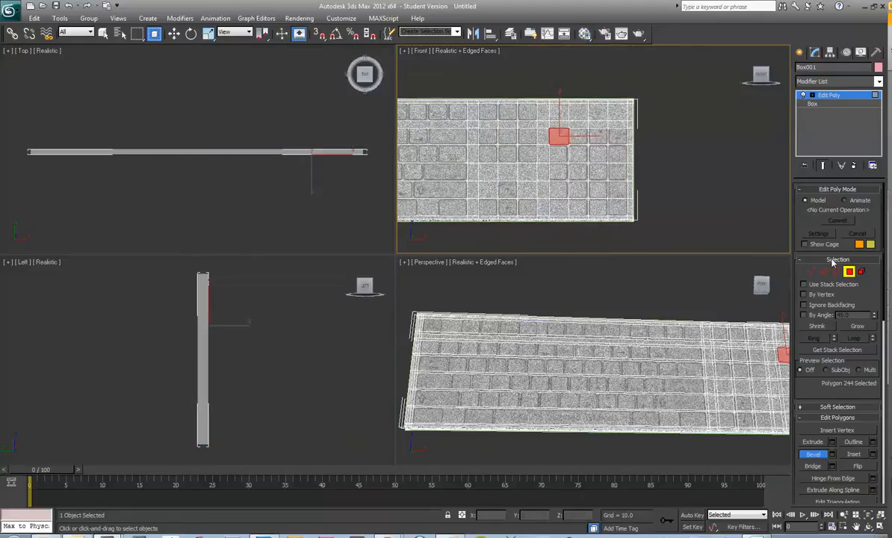
{"action": "left_click", "coordinate": [621, 187]}
{"action": "left_click", "coordinate": [623, 207], "text": "ctrl"}
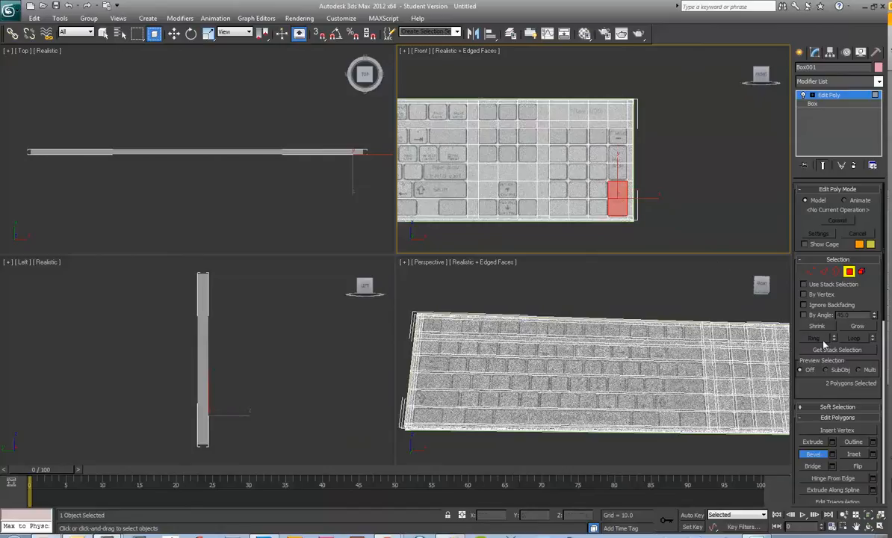
{"action": "left_click", "coordinate": [832, 454]}
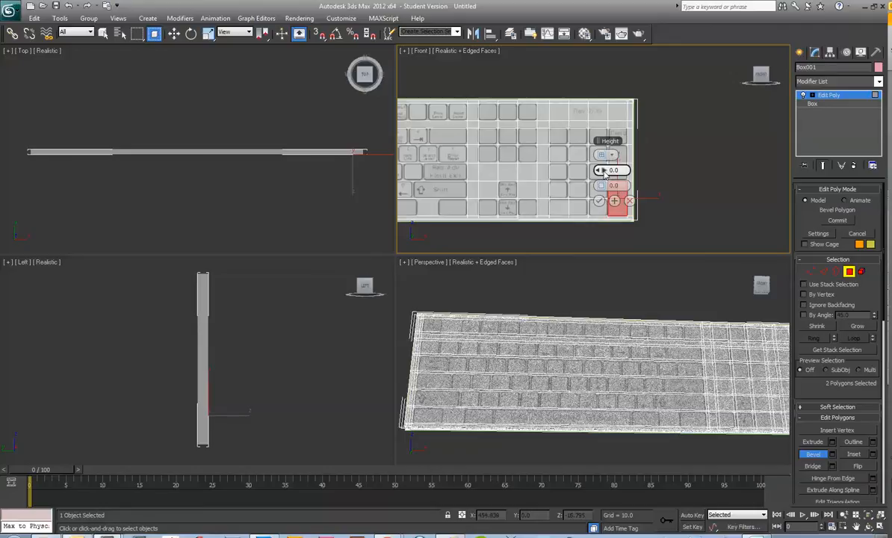
{"action": "middle_click_drag", "start_coordinate": [725, 352], "coordinate": [596, 335]}
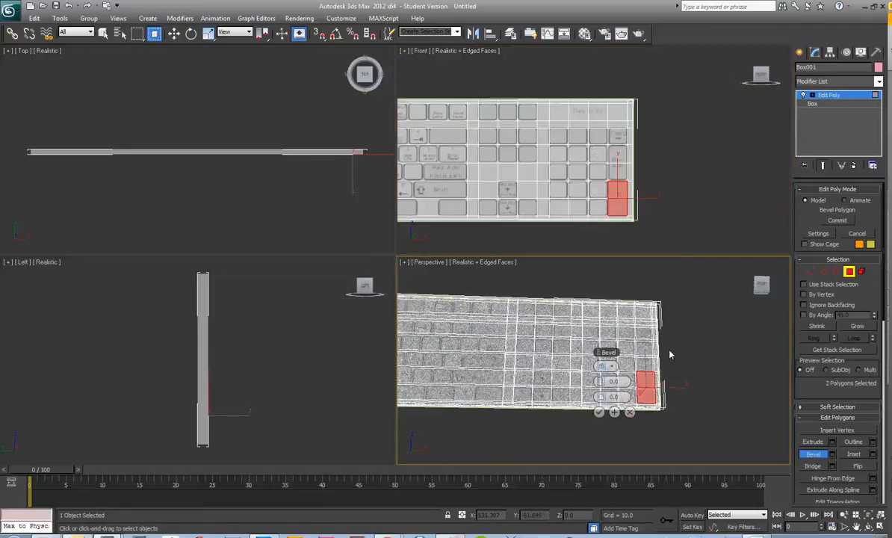
{"action": "scroll", "coordinate": [670, 355], "scroll_direction": "up", "scroll_amount": 6}
{"action": "middle_click_drag", "start_coordinate": [670, 355], "coordinate": [641, 318]}
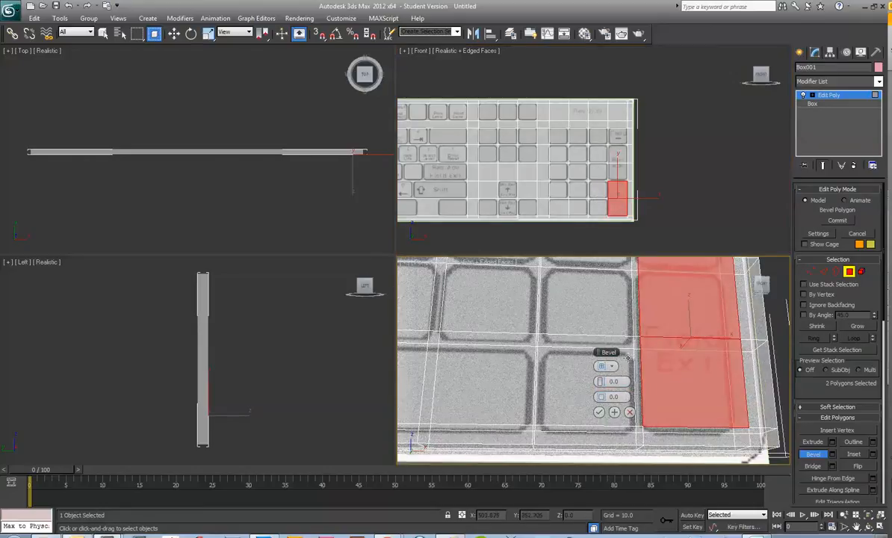
- Bevel the tall Field Exit key with height 10 and outline -5, apply it, and clear the polygon selection
{"action": "left_click_drag", "start_coordinate": [605, 397], "coordinate": [626, 384]}
{"action": "right_click", "coordinate": [604, 397]}
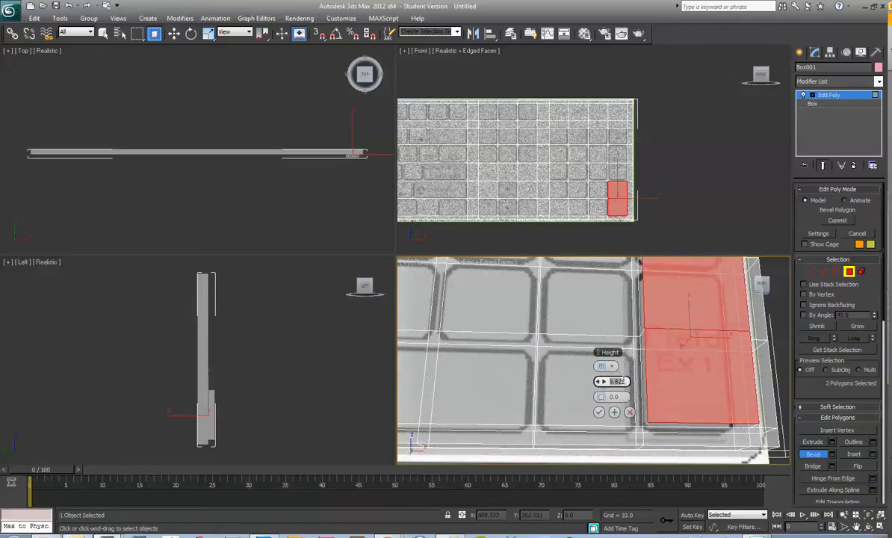
{"action": "type", "text": "10"}
{"action": "key", "text": "Return"}
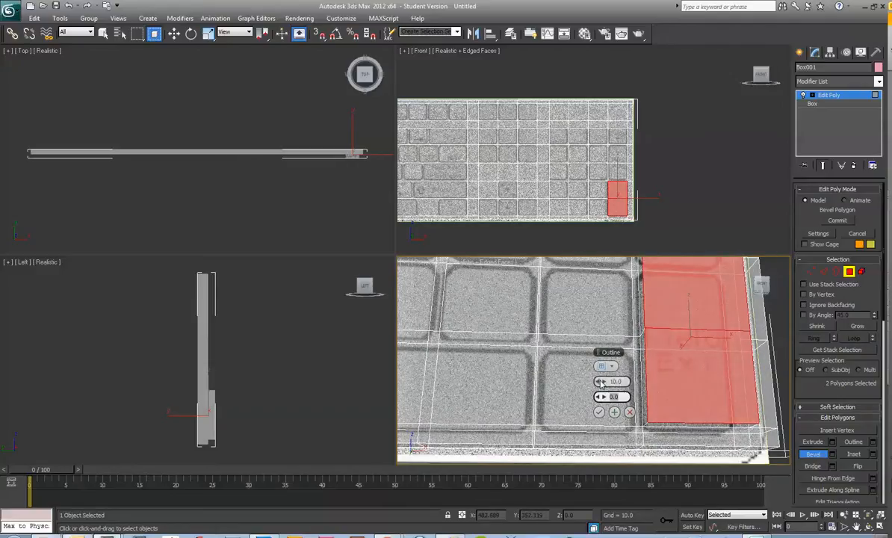
{"action": "left_click_drag", "start_coordinate": [602, 397], "coordinate": [605, 399]}
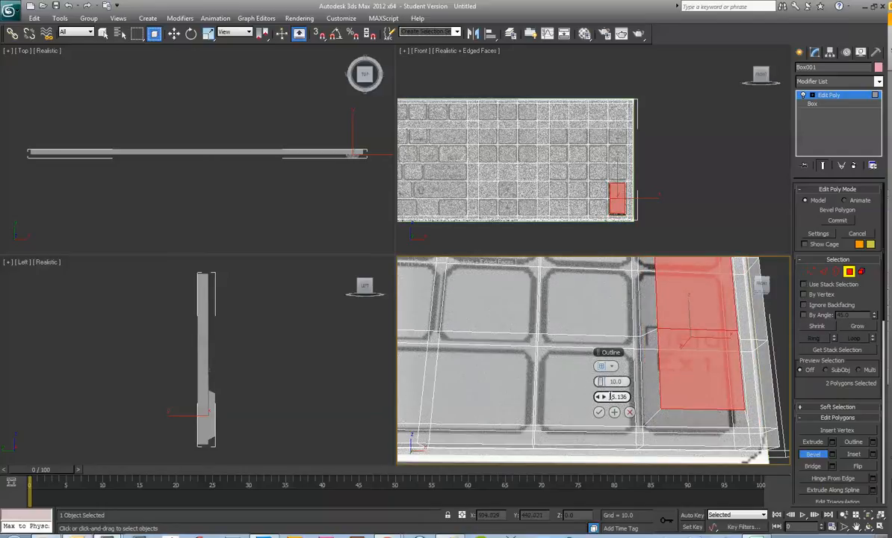
{"action": "type", "text": "-5"}
{"action": "key", "text": "Tab"}
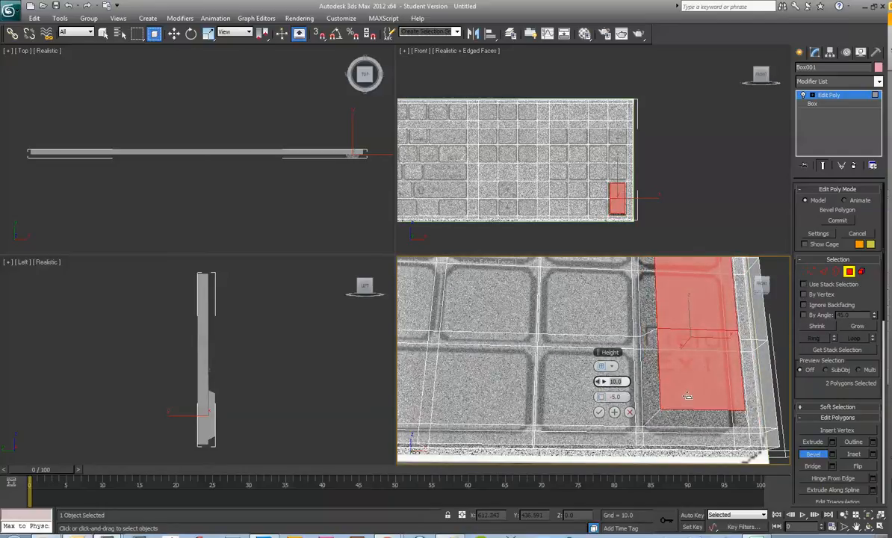
{"action": "left_click", "coordinate": [600, 414]}
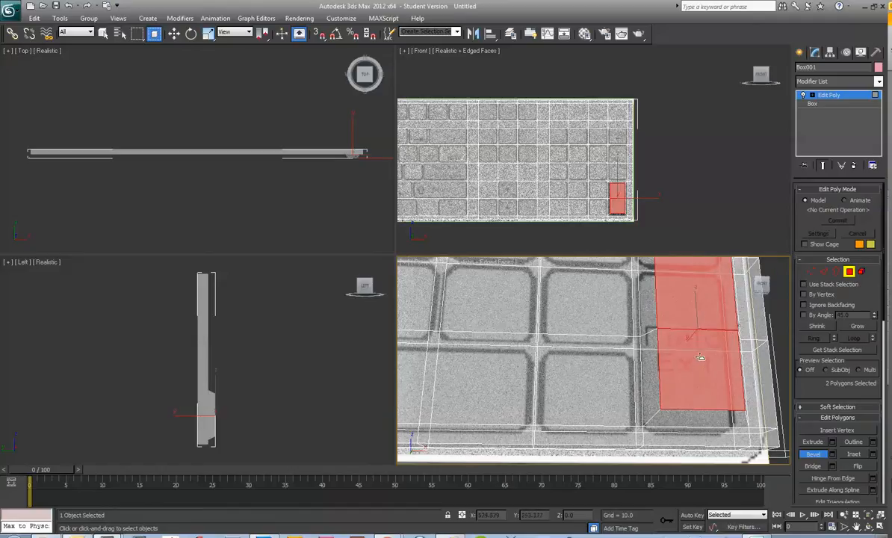
{"action": "left_click", "coordinate": [669, 208]}
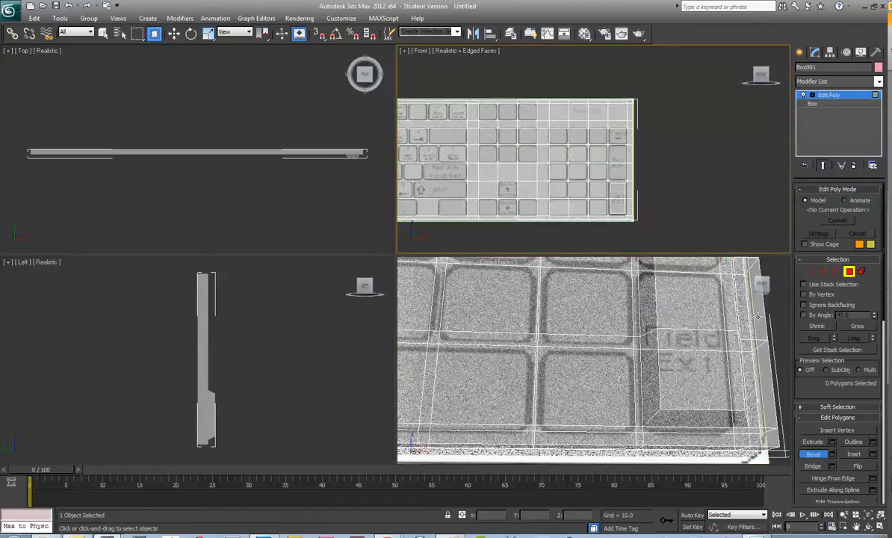
- Bevel the two polygons of the tall Rec Adv key above Field Exit with height 10 and outline -5, and clear the selection
{"action": "left_click", "coordinate": [619, 171]}
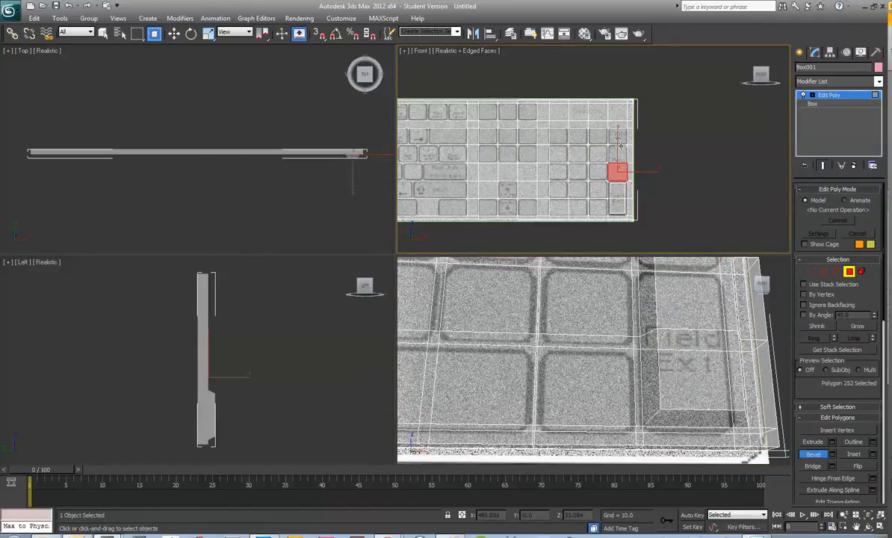
{"action": "left_click", "coordinate": [617, 153], "text": "ctrl"}
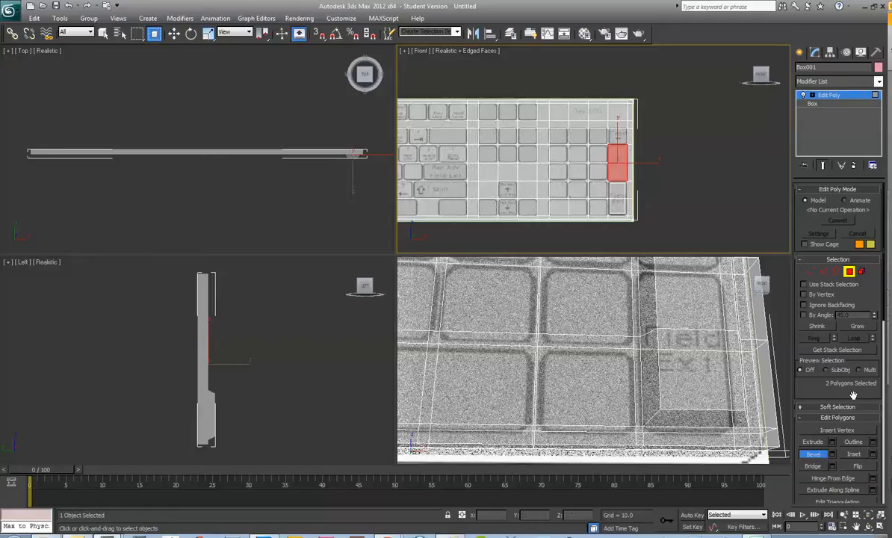
{"action": "left_click", "coordinate": [831, 454]}
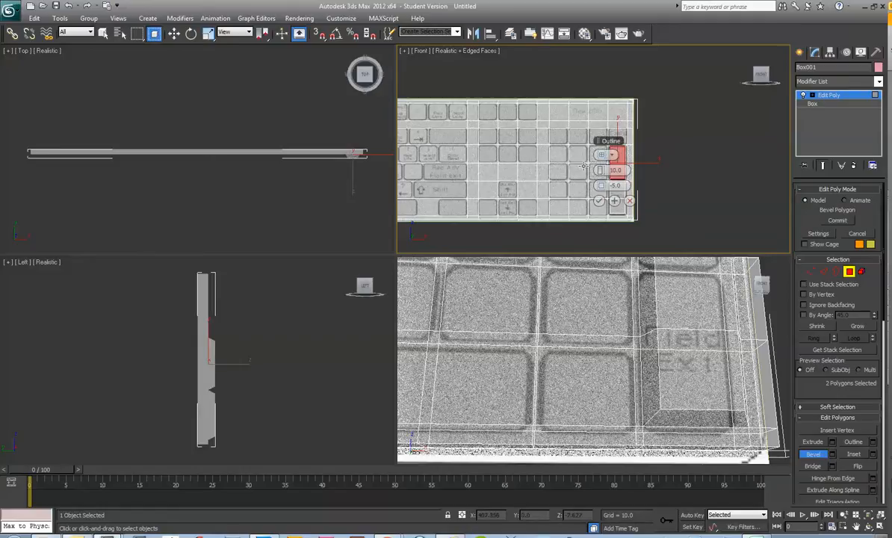
{"action": "left_click", "coordinate": [600, 202]}
{"action": "left_click", "coordinate": [689, 200]}
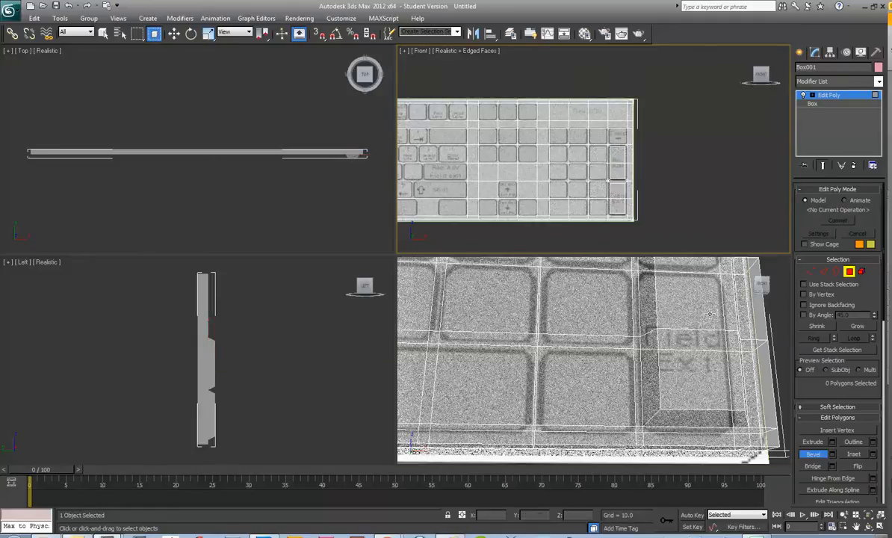
- Bevel the fourteen single-size number pad key polygons By Polygon with height 10 and outline -5, and clear the selection
{"action": "middle_click_drag", "start_coordinate": [721, 290], "coordinate": [690, 367]}
{"action": "middle_click_drag", "start_coordinate": [602, 327], "coordinate": [694, 376]}
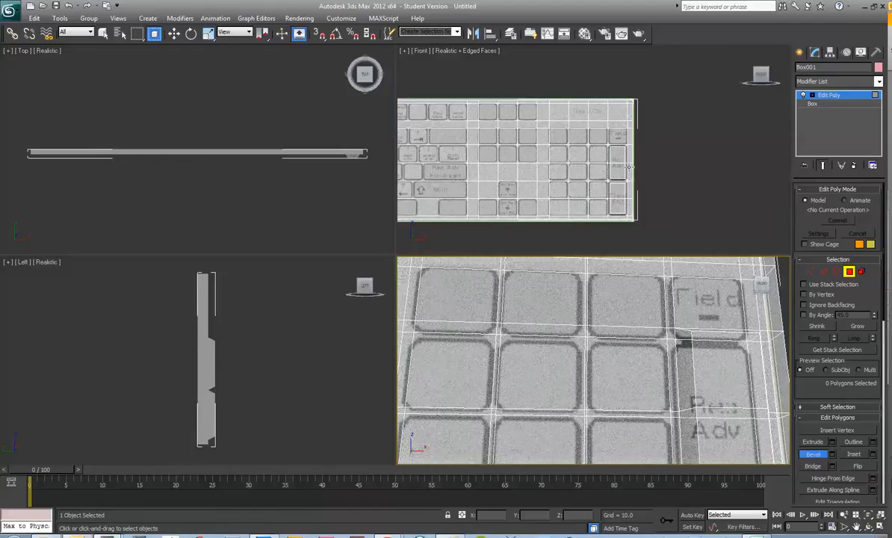
{"action": "left_click", "coordinate": [614, 138]}
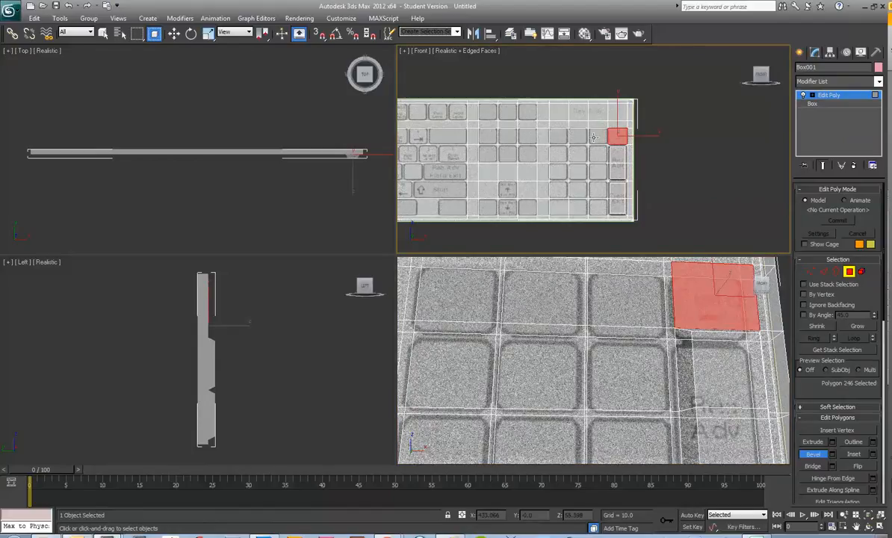
{"action": "left_click", "coordinate": [598, 136], "text": "ctrl"}
{"action": "left_click", "coordinate": [577, 136], "text": "ctrl"}
{"action": "left_click", "coordinate": [559, 136], "text": "ctrl"}
{"action": "left_click", "coordinate": [559, 154], "text": "ctrl"}
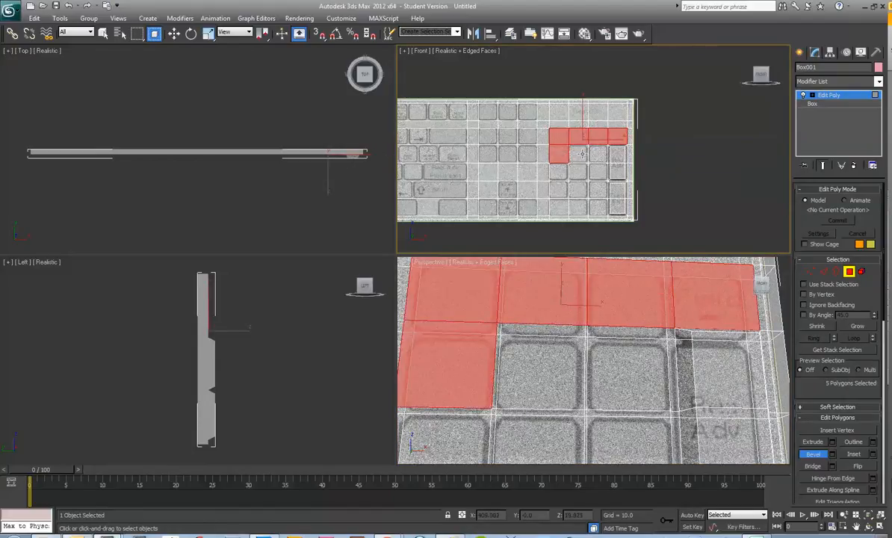
{"action": "left_click", "coordinate": [579, 154], "text": "ctrl"}
{"action": "left_click", "coordinate": [597, 154], "text": "ctrl"}
{"action": "left_click", "coordinate": [597, 171], "text": "ctrl"}
{"action": "left_click", "coordinate": [577, 172], "text": "ctrl"}
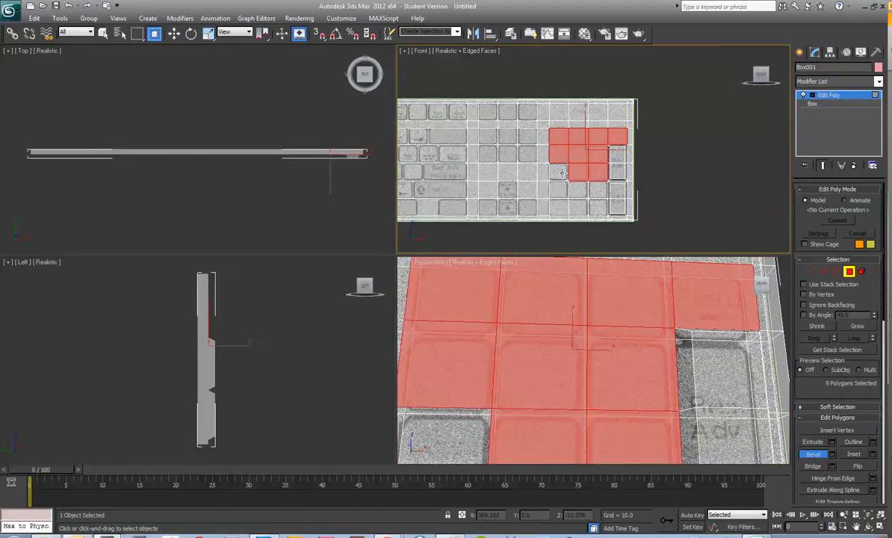
{"action": "left_click", "coordinate": [558, 171], "text": "ctrl"}
{"action": "left_click", "coordinate": [559, 190], "text": "ctrl"}
{"action": "left_click", "coordinate": [577, 190], "text": "ctrl"}
{"action": "left_click", "coordinate": [597, 189], "text": "ctrl"}
{"action": "left_click", "coordinate": [597, 207], "text": "ctrl"}
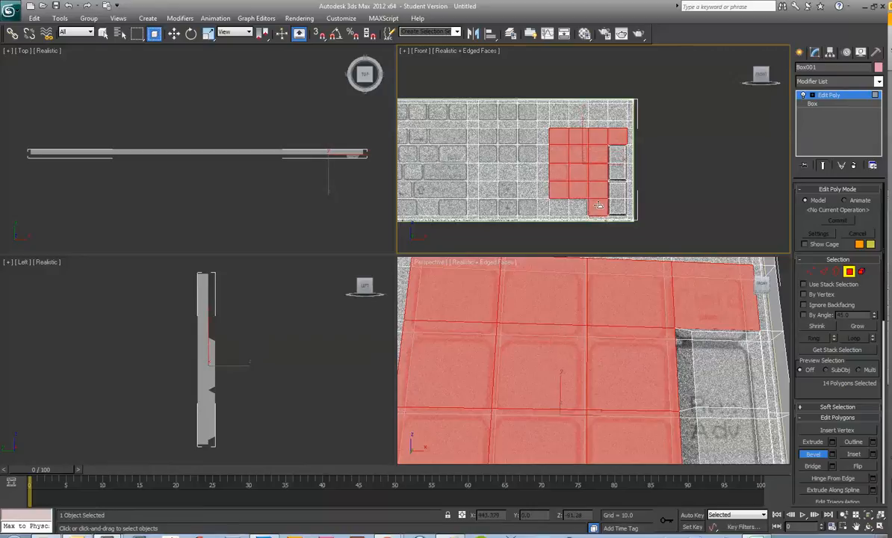
{"action": "left_click", "coordinate": [832, 454]}
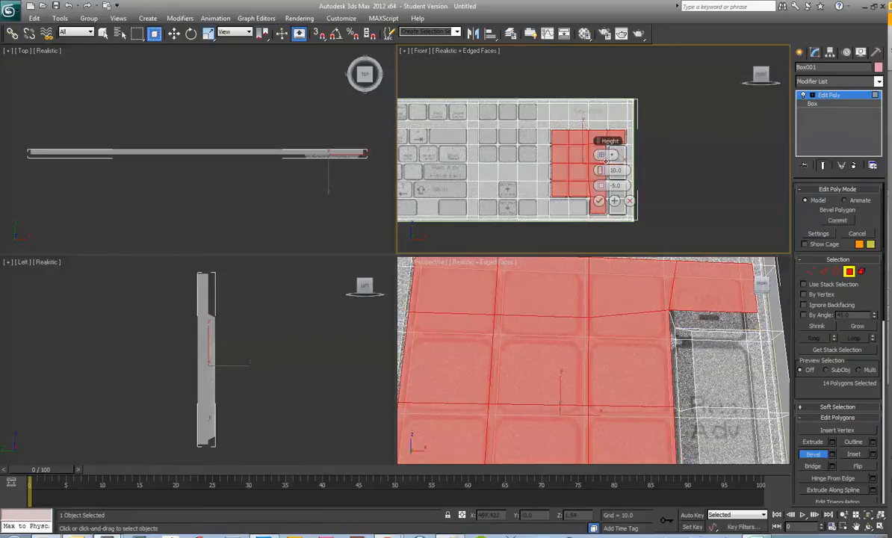
{"action": "left_click", "coordinate": [605, 155]}
{"action": "left_click", "coordinate": [632, 185]}
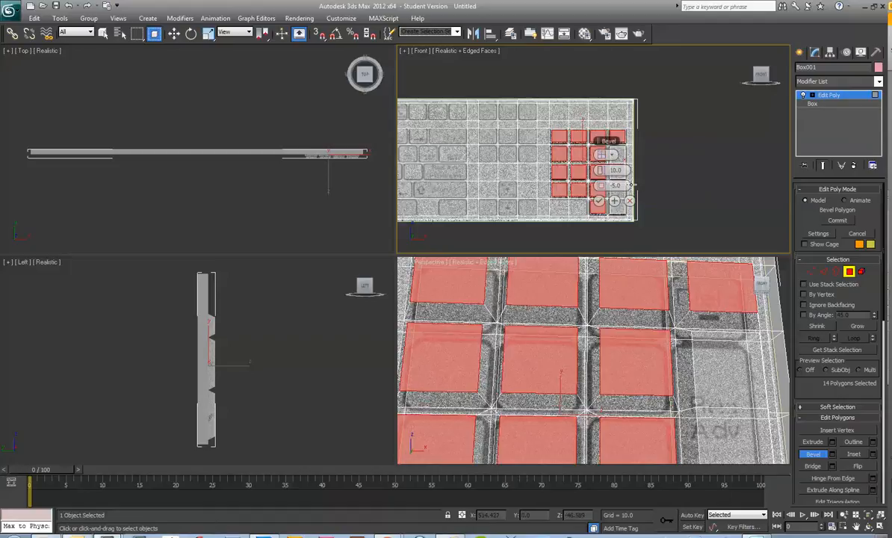
{"action": "left_click", "coordinate": [598, 200]}
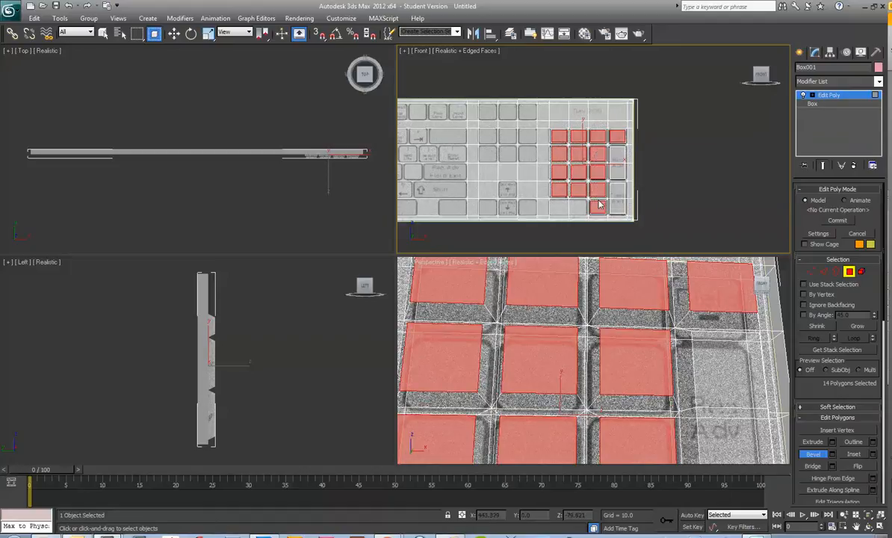
{"action": "left_click", "coordinate": [701, 193]}
- Bevel the two polygons of the wide key in the number pad's bottom row with Group Normals, height 10 and outline -5
{"action": "scroll", "coordinate": [702, 196], "scroll_direction": "down", "scroll_amount": 2}
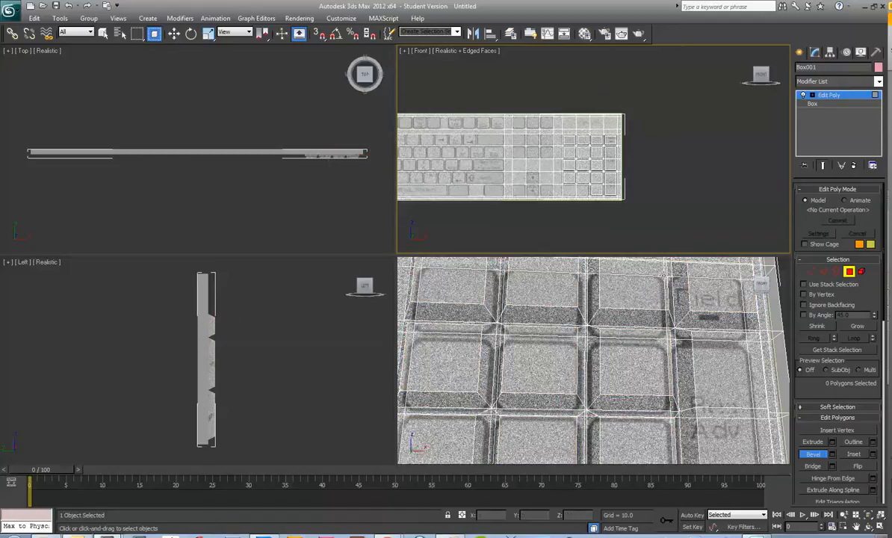
{"action": "scroll", "coordinate": [657, 294], "scroll_direction": "up", "scroll_amount": 2}
{"action": "middle_click_drag", "start_coordinate": [645, 352], "coordinate": [640, 327]}
{"action": "left_click", "coordinate": [611, 366]}
{"action": "left_click", "coordinate": [528, 350], "text": "ctrl"}
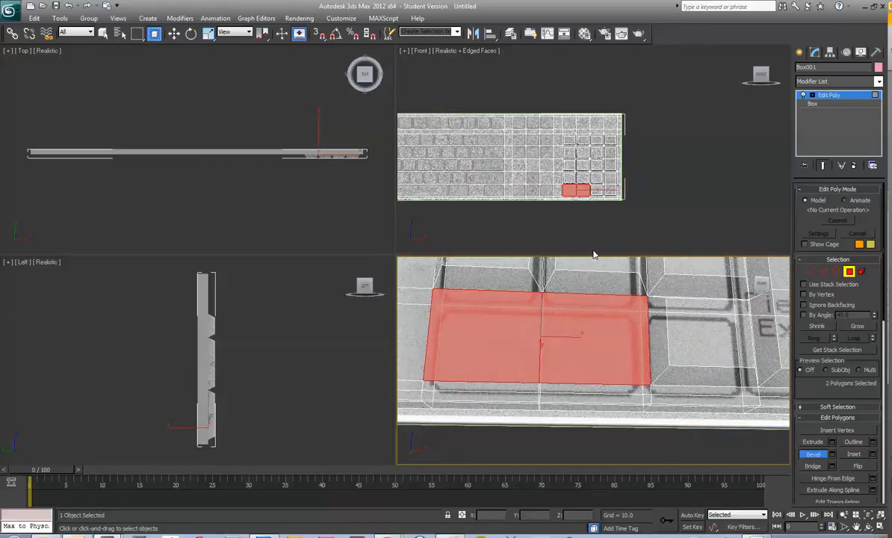
{"action": "left_click", "coordinate": [832, 454]}
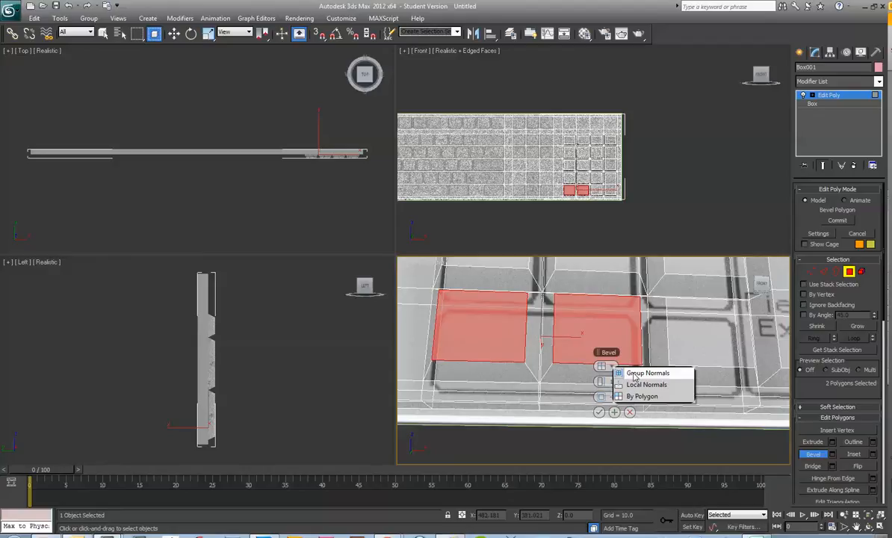
{"action": "left_click", "coordinate": [646, 373]}
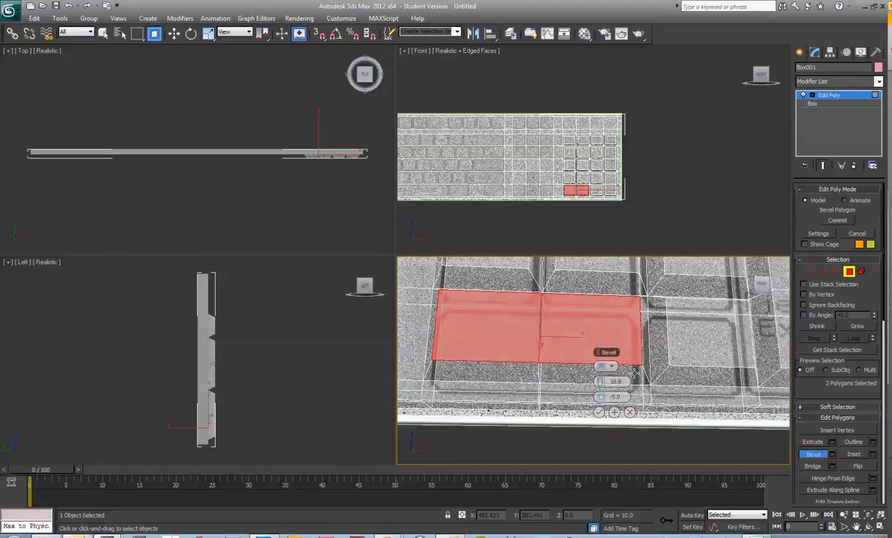
{"action": "left_click", "coordinate": [599, 412]}
{"action": "left_click", "coordinate": [673, 211]}
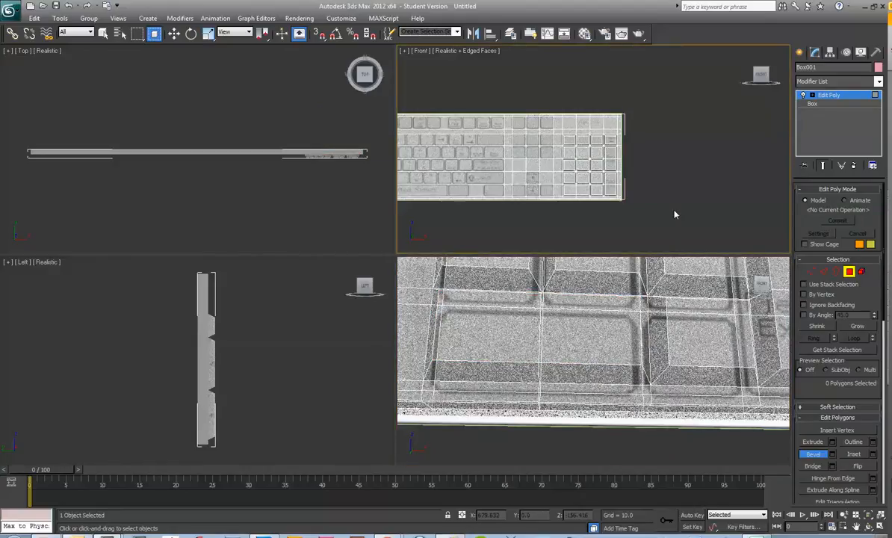
{"action": "key", "text": "alt+w"}
{"action": "middle_click_drag", "start_coordinate": [539, 247], "coordinate": [669, 231]}
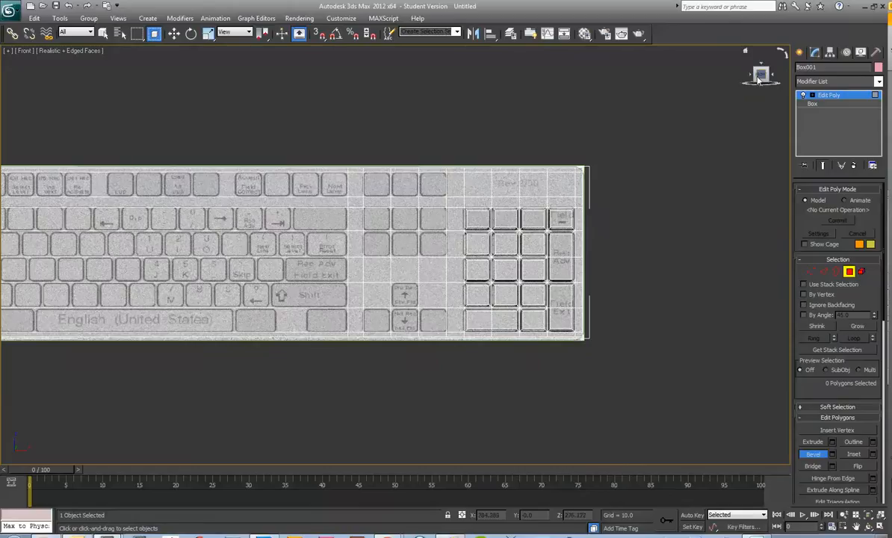
{"action": "left_click_drag", "start_coordinate": [761, 74], "coordinate": [758, 109]}
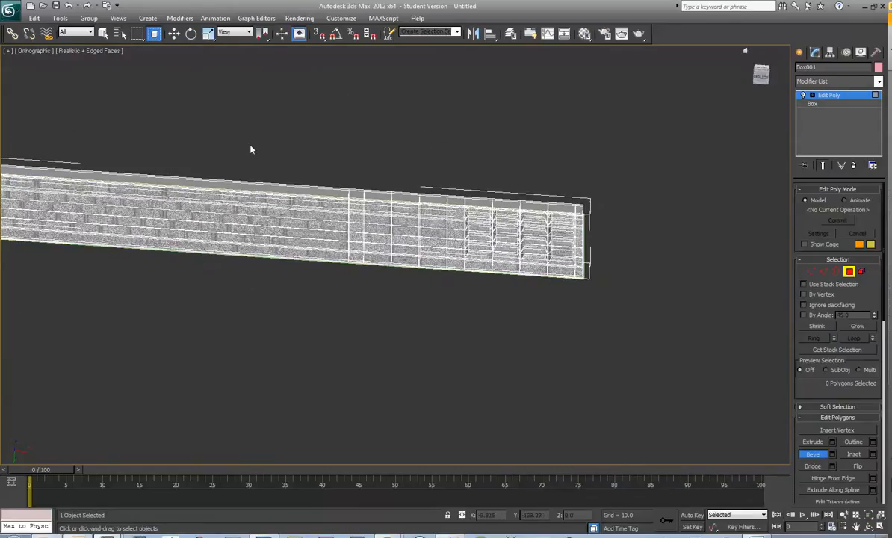
{"action": "key", "text": "ctrl+z"}
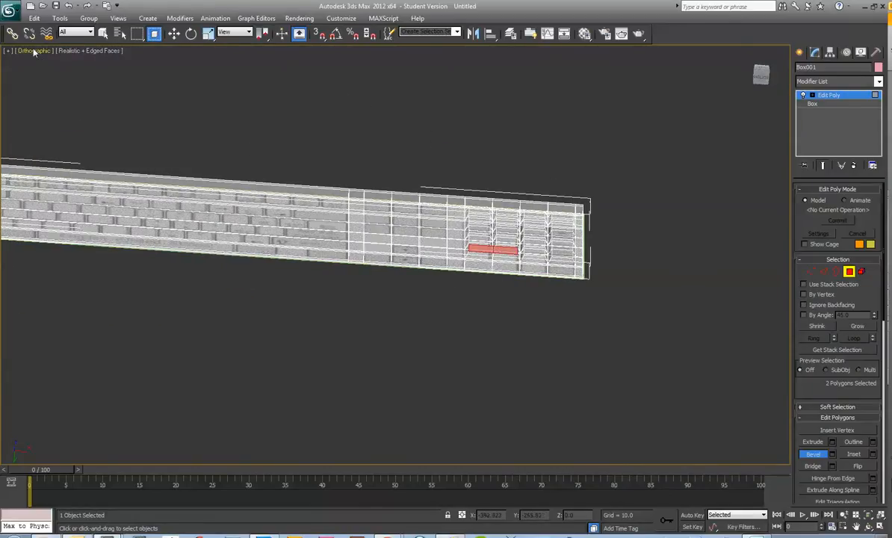
{"action": "left_click", "coordinate": [34, 51]}
{"action": "left_click", "coordinate": [61, 91]}
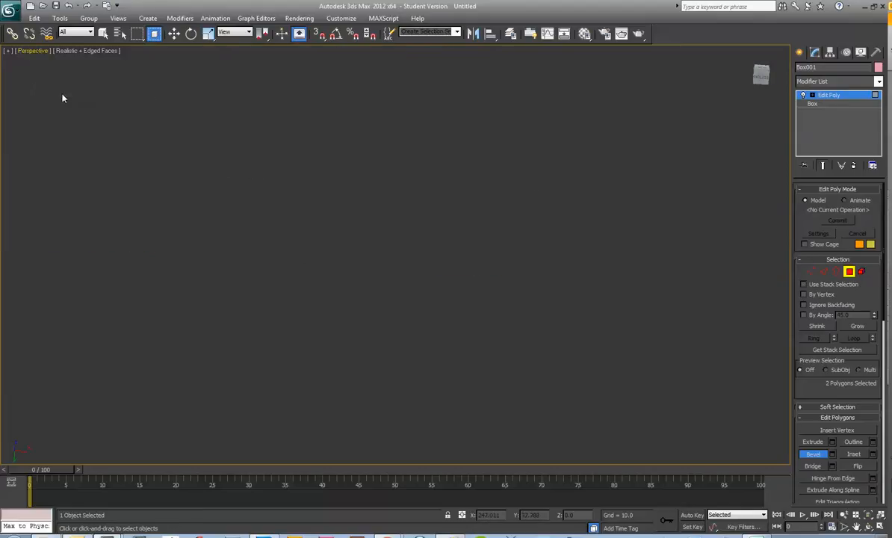
{"action": "key", "text": "alt+w"}
{"action": "left_click", "coordinate": [411, 124]}
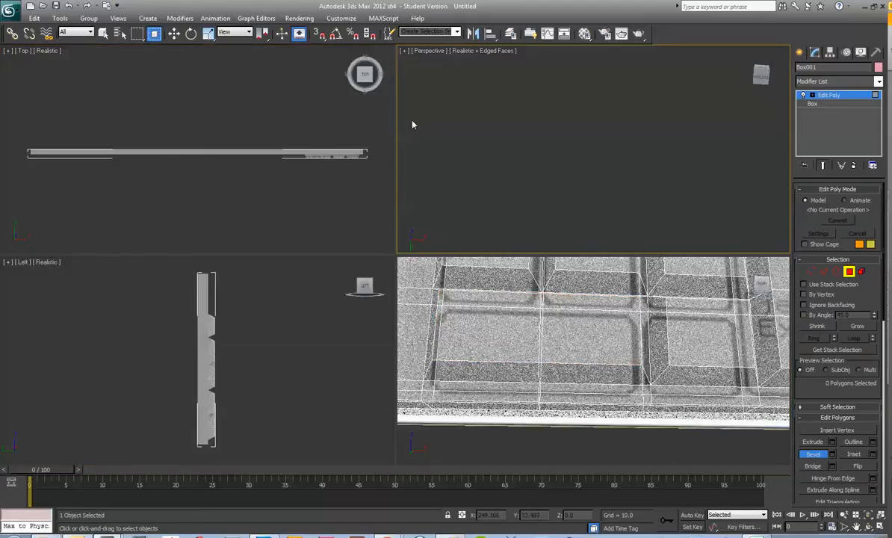
{"action": "left_click", "coordinate": [421, 51]}
{"action": "left_click", "coordinate": [460, 142]}
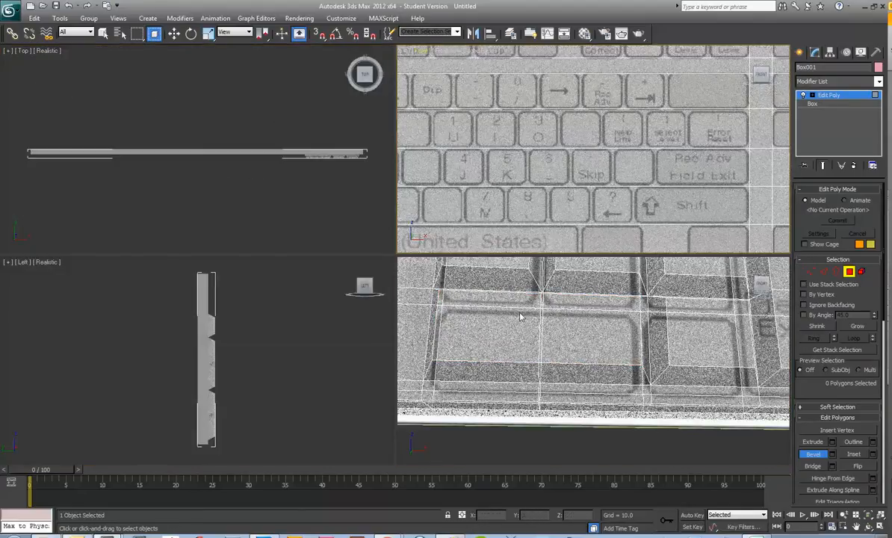
- Set the opacity of the 02 - Default material to 100 and examine the bevelled keys and the rest of the box in perspective
{"action": "left_click", "coordinate": [520, 314]}
{"action": "key", "text": "alt+w"}
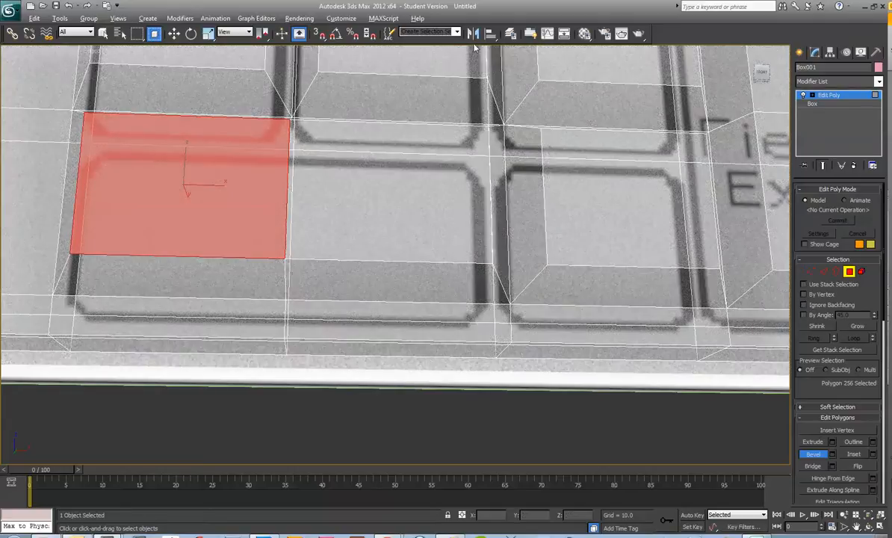
{"action": "left_click", "coordinate": [584, 34]}
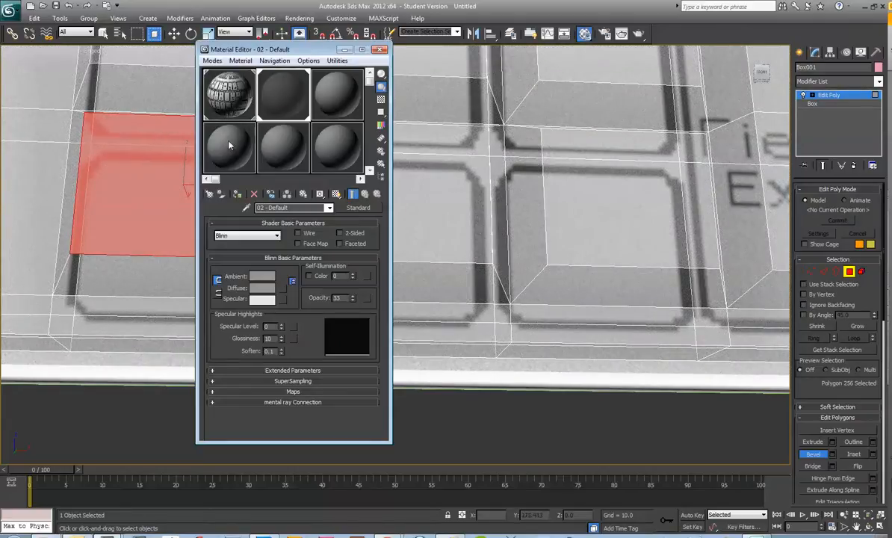
{"action": "left_click_drag", "start_coordinate": [353, 297], "coordinate": [354, 145]}
{"action": "left_click", "coordinate": [484, 386]}
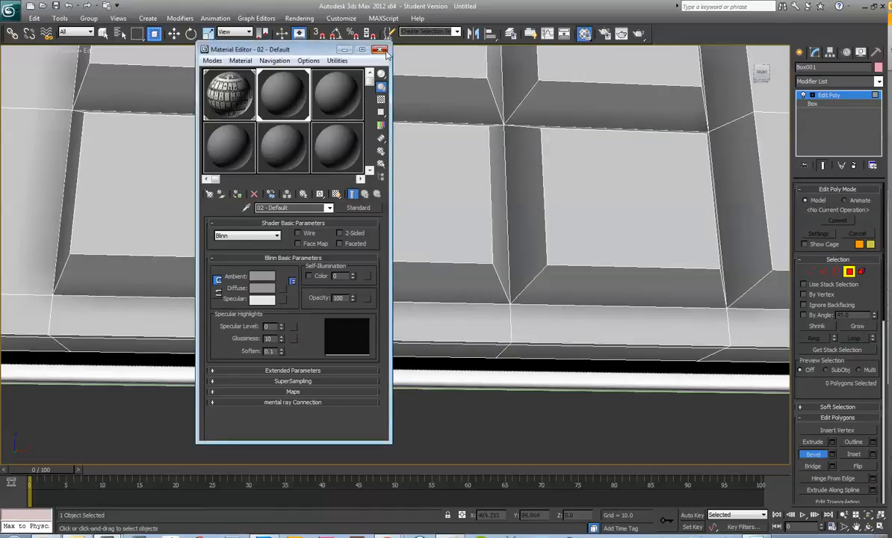
{"action": "key", "text": "m"}
{"action": "scroll", "coordinate": [478, 348], "scroll_direction": "down", "scroll_amount": 10}
{"action": "scroll", "coordinate": [322, 273], "scroll_direction": "up", "scroll_amount": 3}
{"action": "middle_click_drag", "start_coordinate": [323, 273], "coordinate": [558, 319]}
{"action": "scroll", "coordinate": [511, 313], "scroll_direction": "up", "scroll_amount": 4}
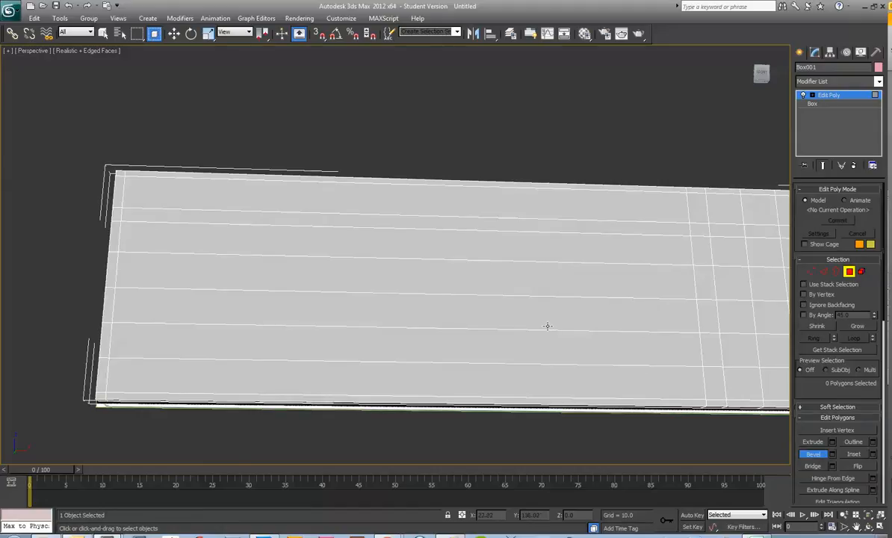
- Set the opacity of the 02 - Default material to 33 to show the reference keys through the box
{"action": "left_click", "coordinate": [584, 35]}
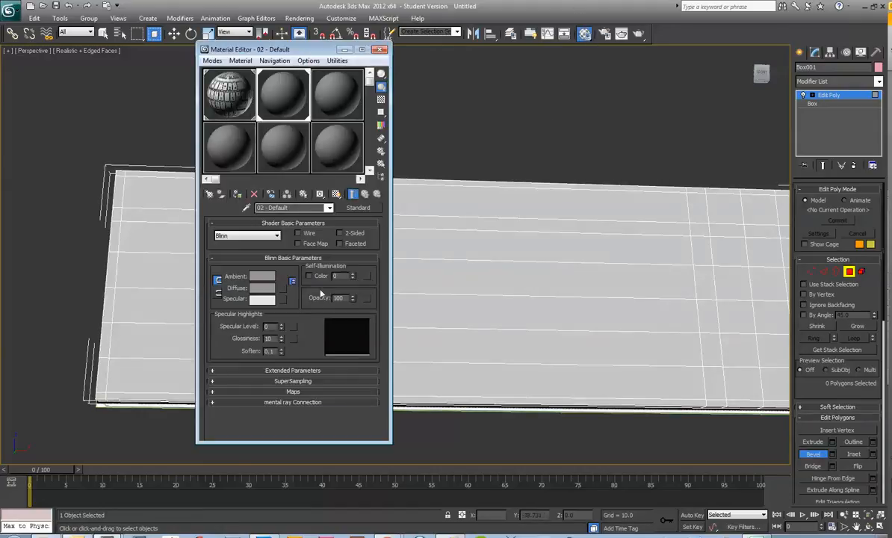
{"action": "left_click_drag", "start_coordinate": [345, 298], "coordinate": [284, 292]}
{"action": "type", "text": "33"}
{"action": "key", "text": "Return"}
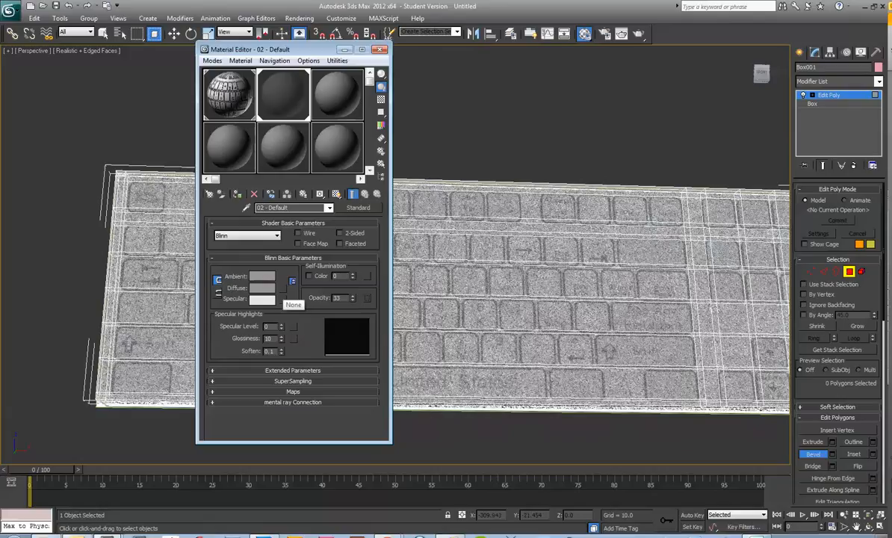
- Detach the long polygon covering the reference number row from the box as a separate object
{"action": "left_click", "coordinate": [380, 50]}
{"action": "left_click", "coordinate": [325, 239]}
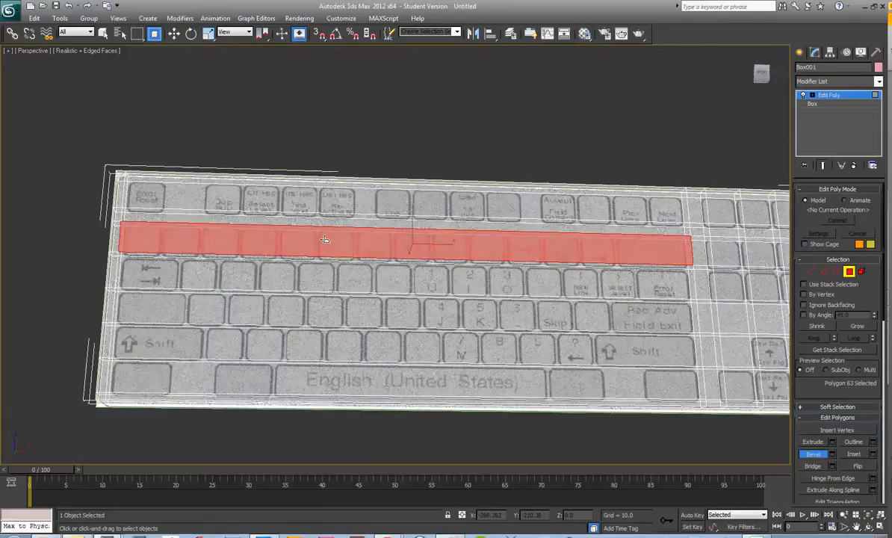
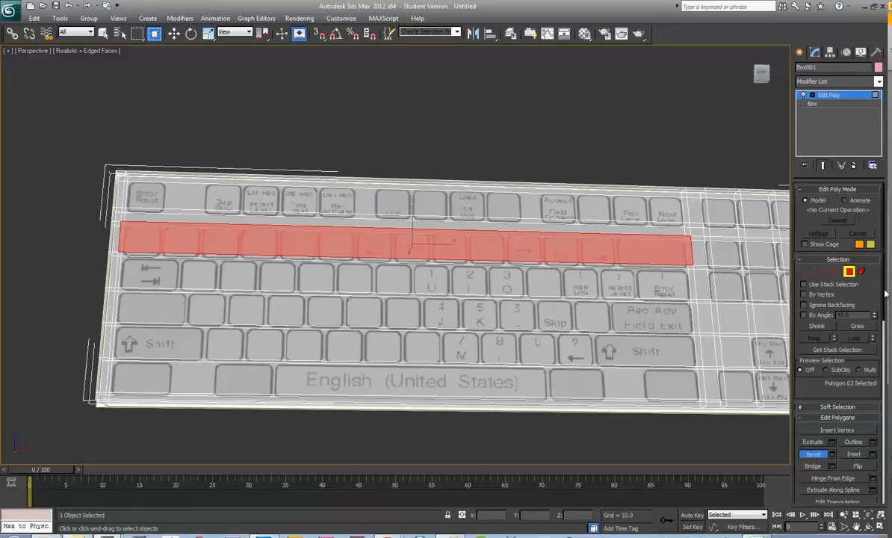
{"action": "left_click_drag", "start_coordinate": [885, 296], "coordinate": [885, 392]}
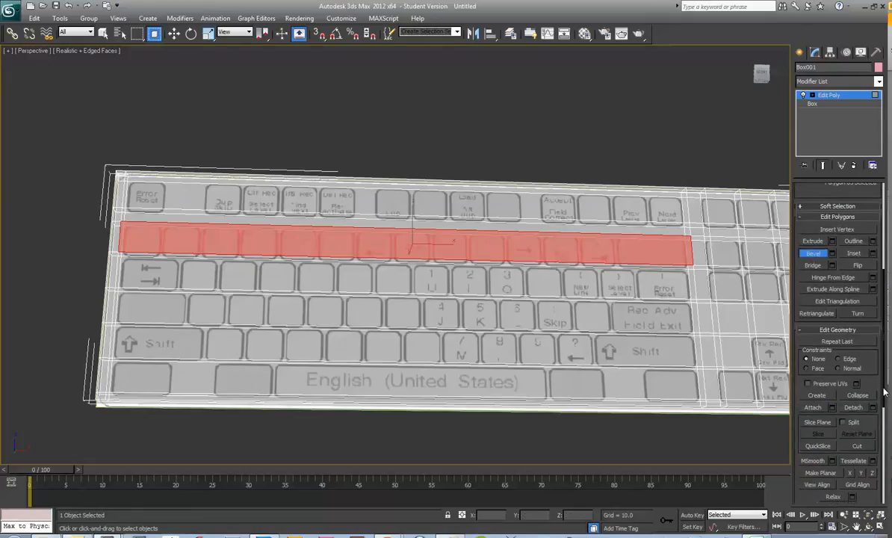
{"action": "left_click", "coordinate": [855, 396]}
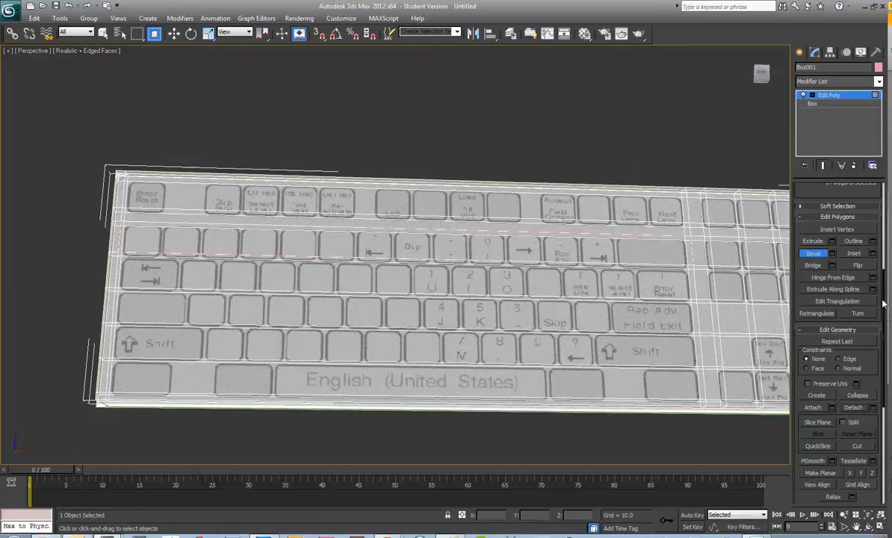
- Try to move the box polygon beneath the detached number row upward, and undo the attempt
{"action": "left_click_drag", "start_coordinate": [883, 303], "coordinate": [872, 210]}
{"action": "left_click", "coordinate": [544, 244]}
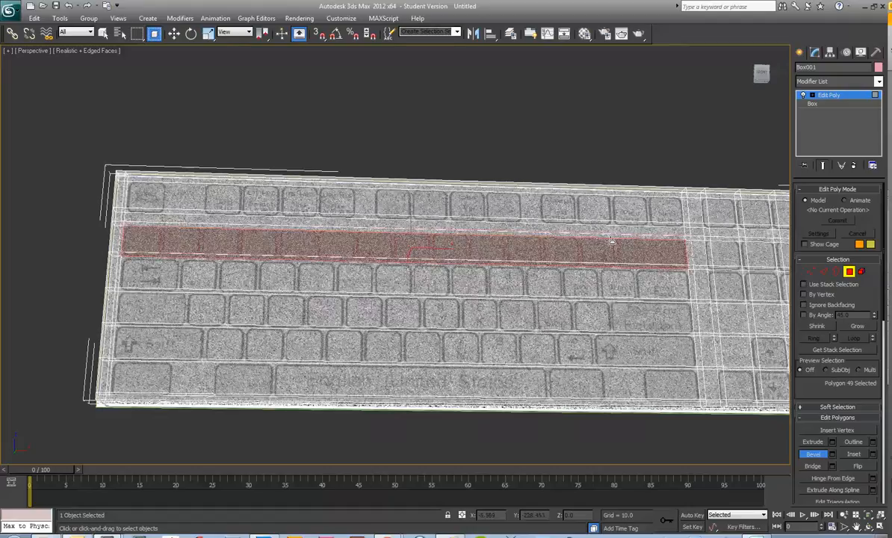
{"action": "left_click", "coordinate": [174, 33]}
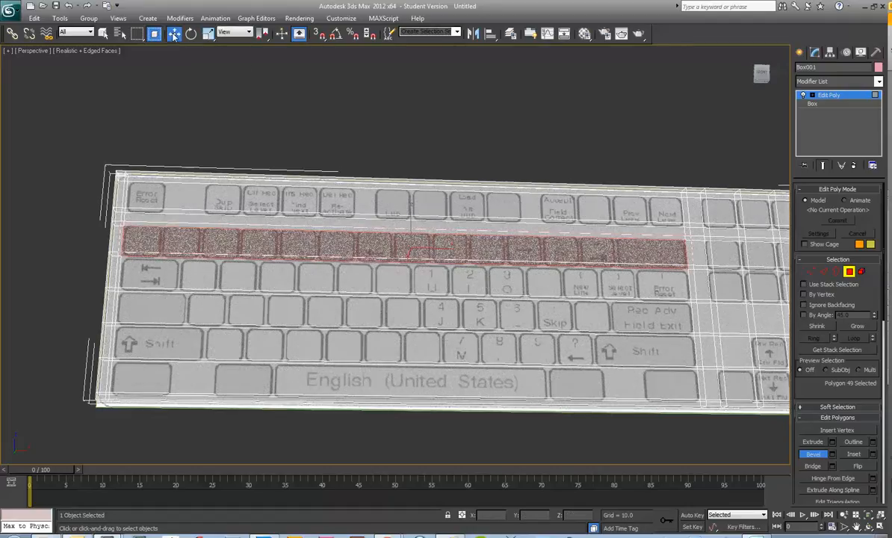
{"action": "left_click_drag", "start_coordinate": [411, 225], "coordinate": [419, 110]}
{"action": "key", "text": "ctrl+z"}
{"action": "key", "text": "ctrl+z"}
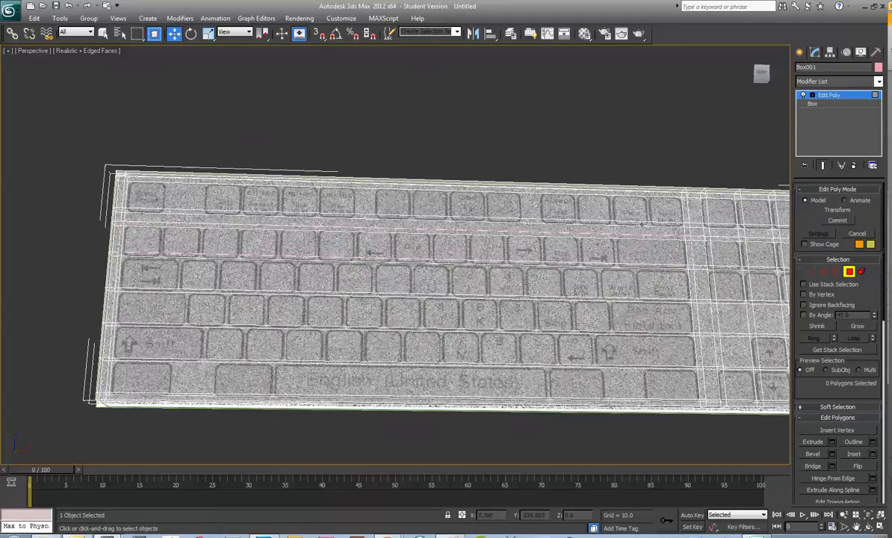
- Set the opacity of the 02 - Default material to 100
{"action": "left_click", "coordinate": [584, 33]}
{"action": "type", "text": "100"}
{"action": "key", "text": "Return"}
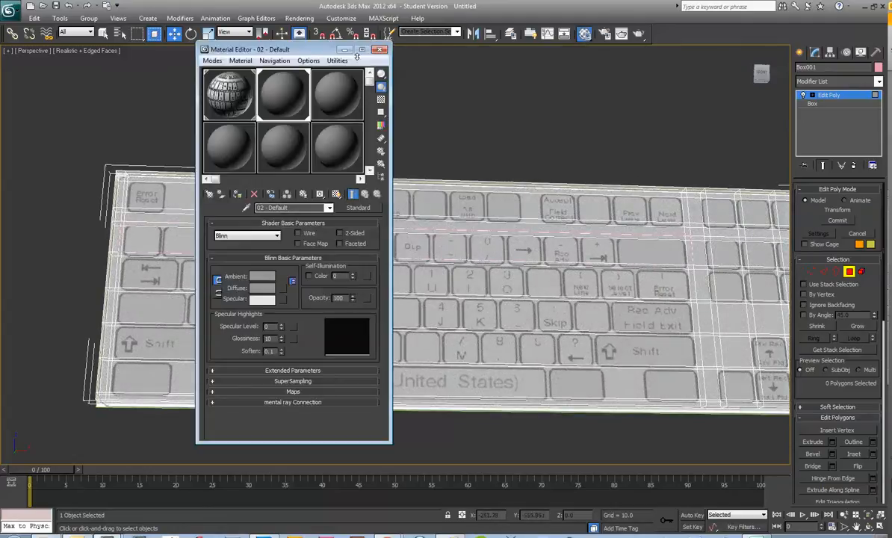
{"action": "left_click", "coordinate": [380, 50]}
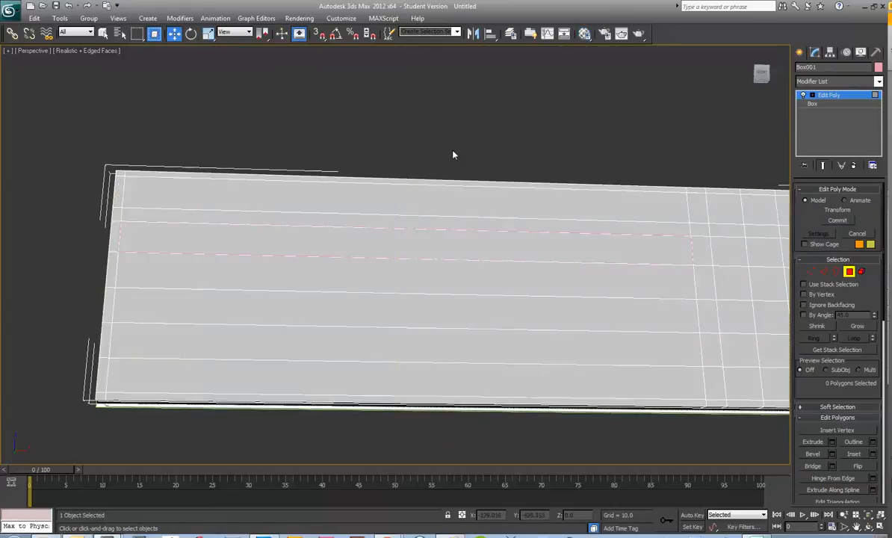
- Leave the box's polygon editing and select the detached number row strip at polygon level
{"action": "left_click", "coordinate": [834, 100]}
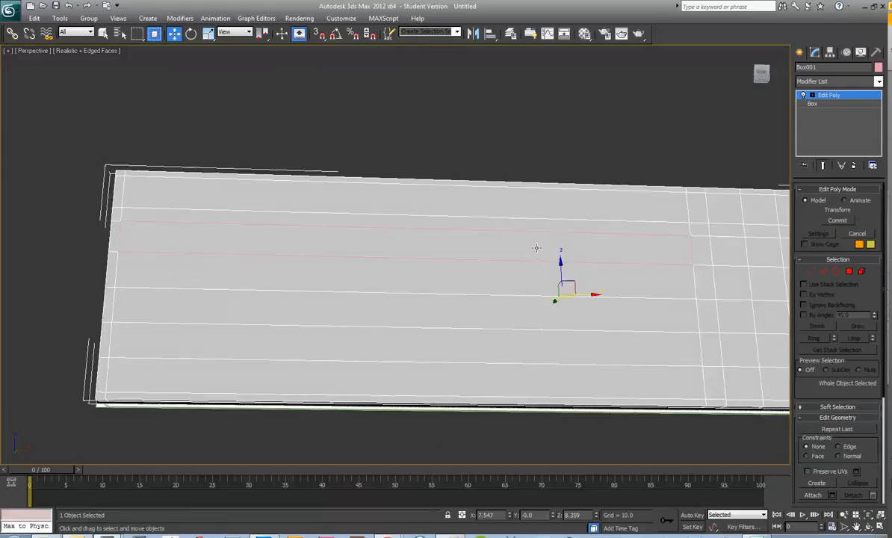
{"action": "left_click", "coordinate": [537, 245]}
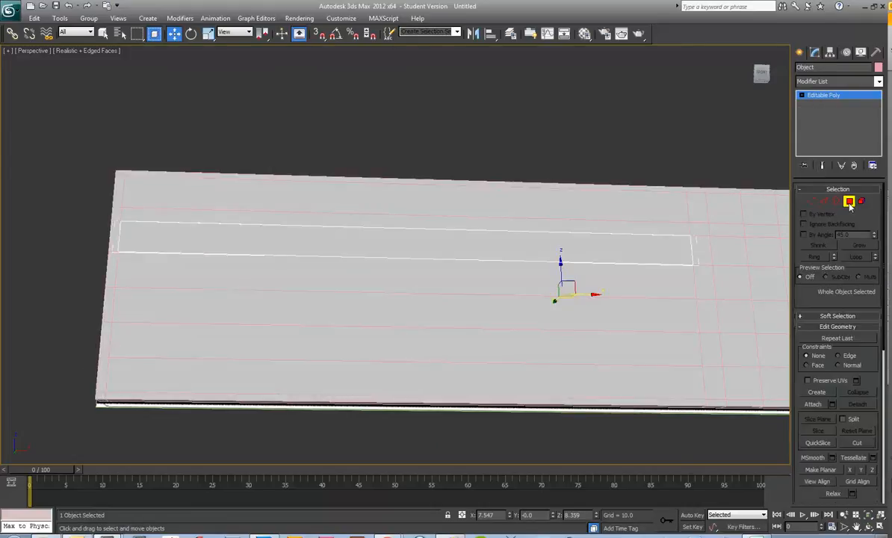
{"action": "left_click", "coordinate": [849, 201]}
- Lift the strip's polygon off the box to check the detachment, and undo the move
{"action": "left_click", "coordinate": [569, 253]}
{"action": "left_click_drag", "start_coordinate": [413, 221], "coordinate": [413, 80]}
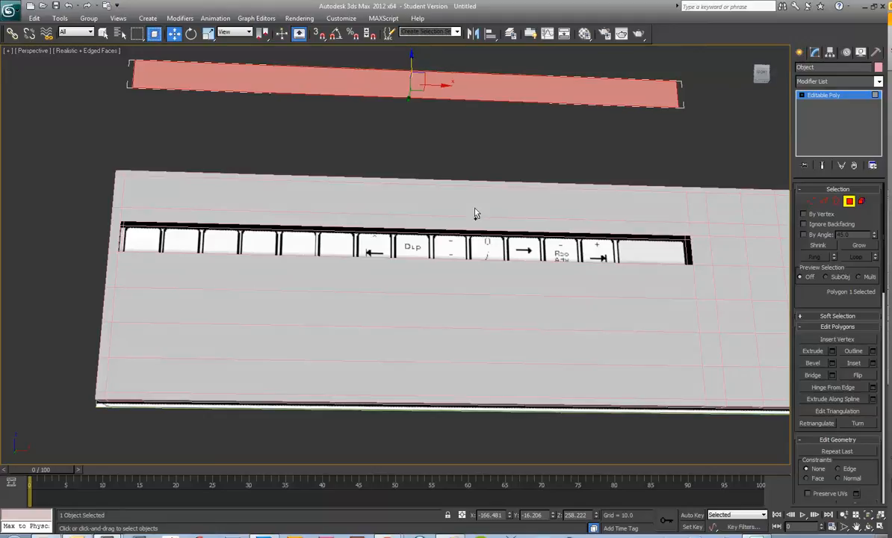
{"action": "key", "text": "ctrl+z"}
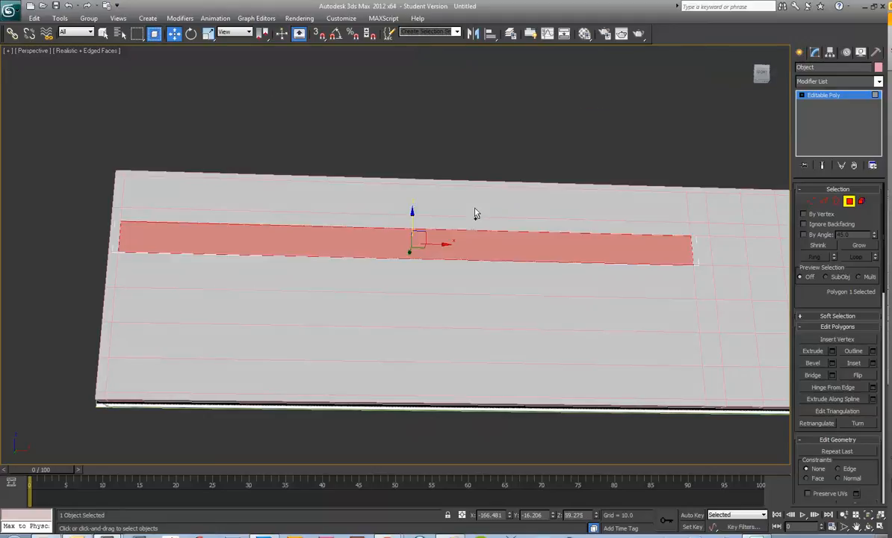
- Set the opacity of the 02 - Default material to 33 and clear the polygon selection
{"action": "left_click", "coordinate": [585, 34]}
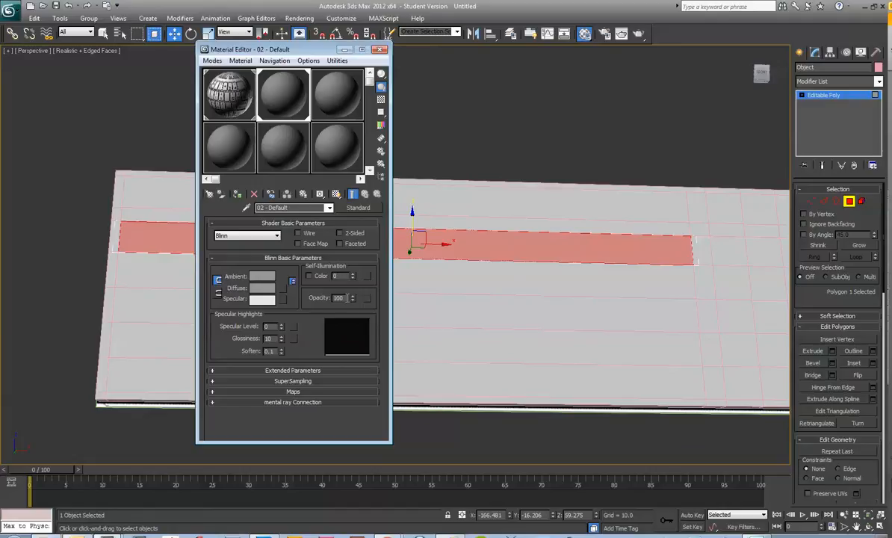
{"action": "left_click_drag", "start_coordinate": [348, 298], "coordinate": [278, 292]}
{"action": "type", "text": "33"}
{"action": "key", "text": "Return"}
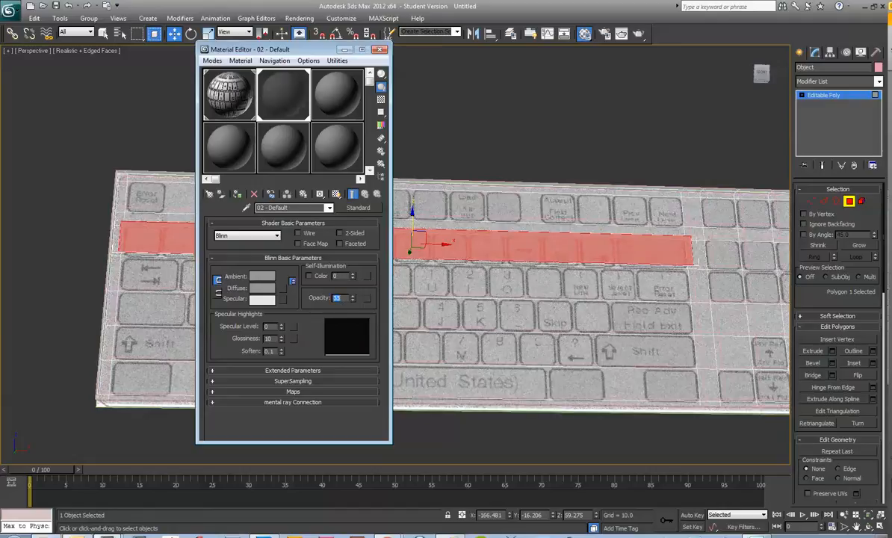
{"action": "left_click", "coordinate": [380, 49]}
{"action": "left_click", "coordinate": [470, 105]}
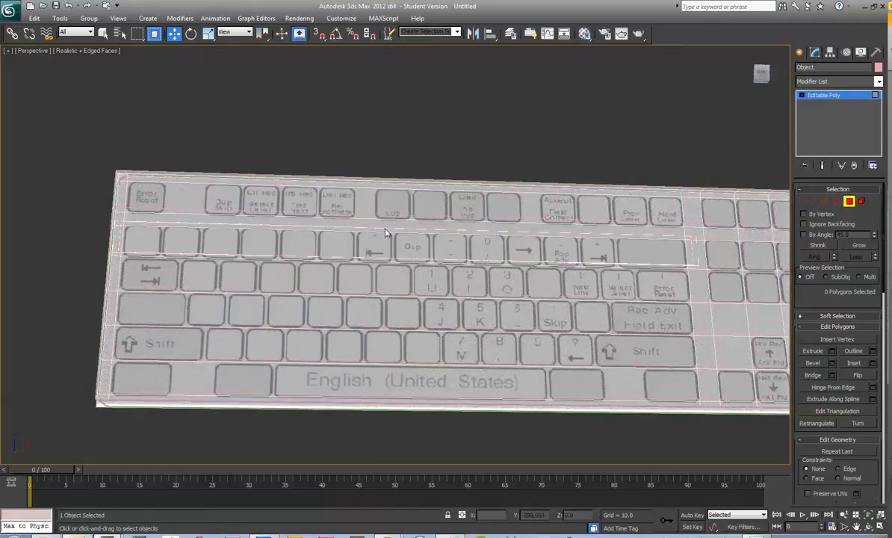
- Select the two long edges of the detached number row strip as an edge ring
{"action": "left_click", "coordinate": [382, 239]}
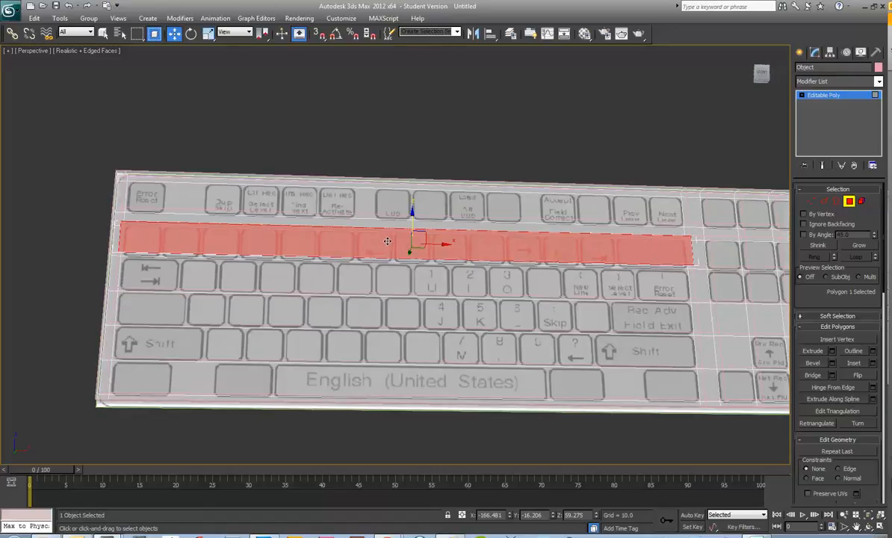
{"action": "scroll", "coordinate": [387, 241], "scroll_direction": "down", "scroll_amount": 2}
{"action": "scroll", "coordinate": [434, 239], "scroll_direction": "up", "scroll_amount": 6}
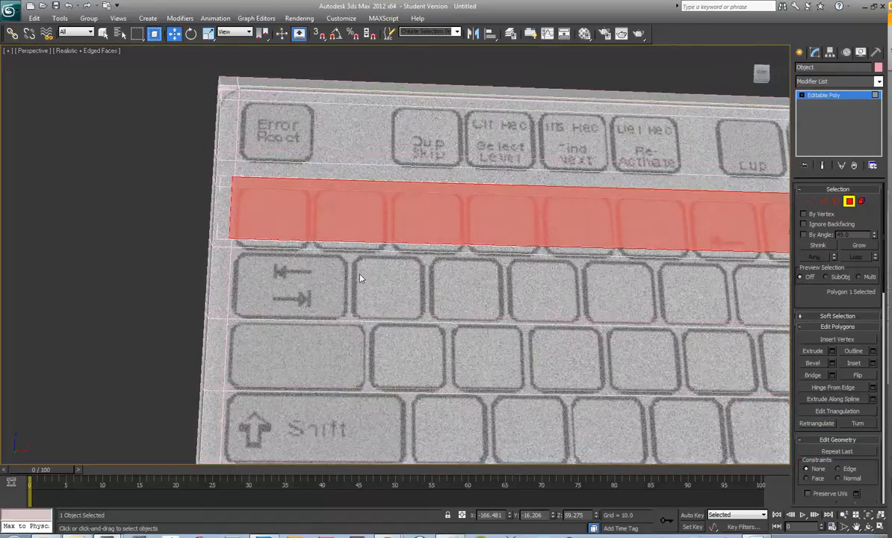
{"action": "key", "text": "2"}
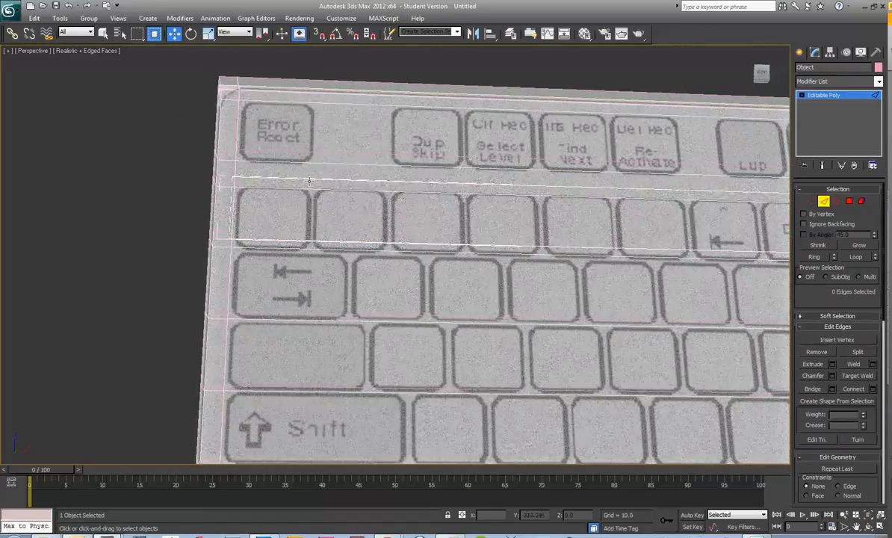
{"action": "left_click", "coordinate": [308, 180]}
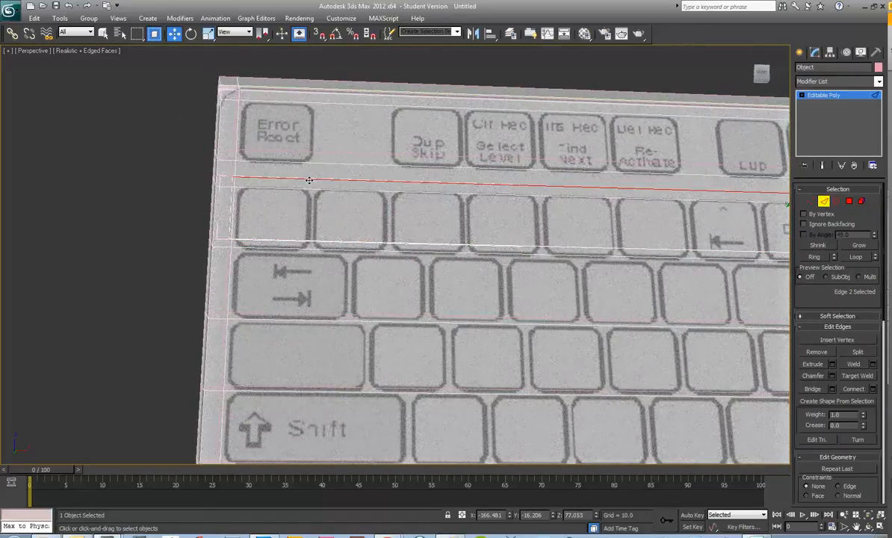
{"action": "left_click", "coordinate": [818, 257]}
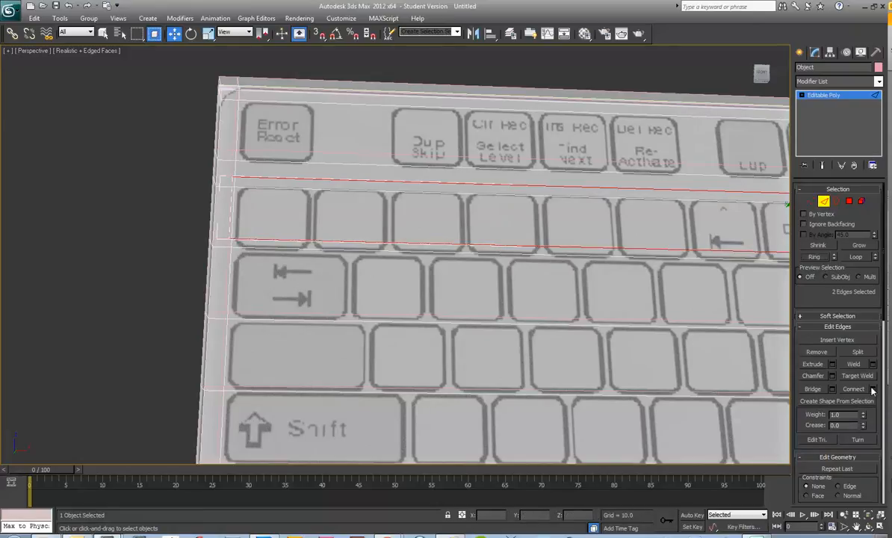
- Start connecting the strip's two long edges, raising the Connect Edges segments to 14
{"action": "middle_click_drag", "start_coordinate": [766, 367], "coordinate": [672, 362]}
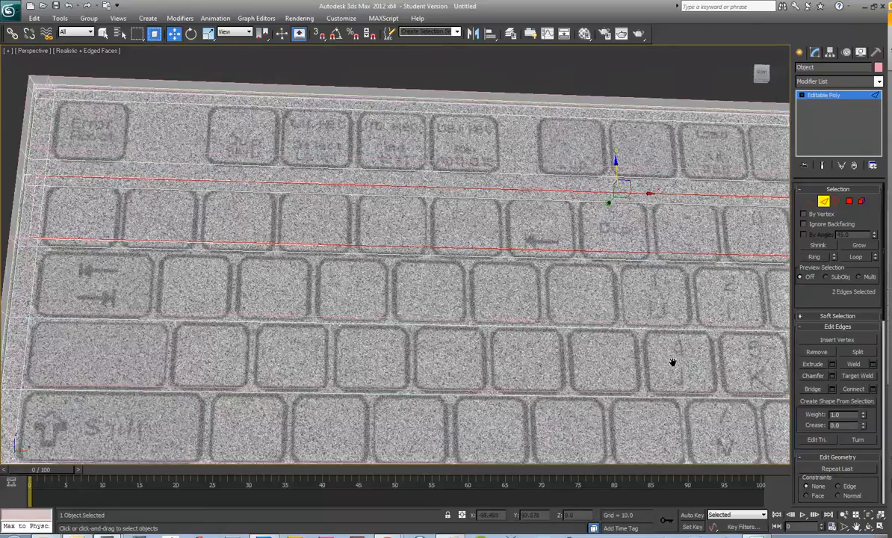
{"action": "scroll", "coordinate": [672, 362], "scroll_direction": "down", "scroll_amount": 4}
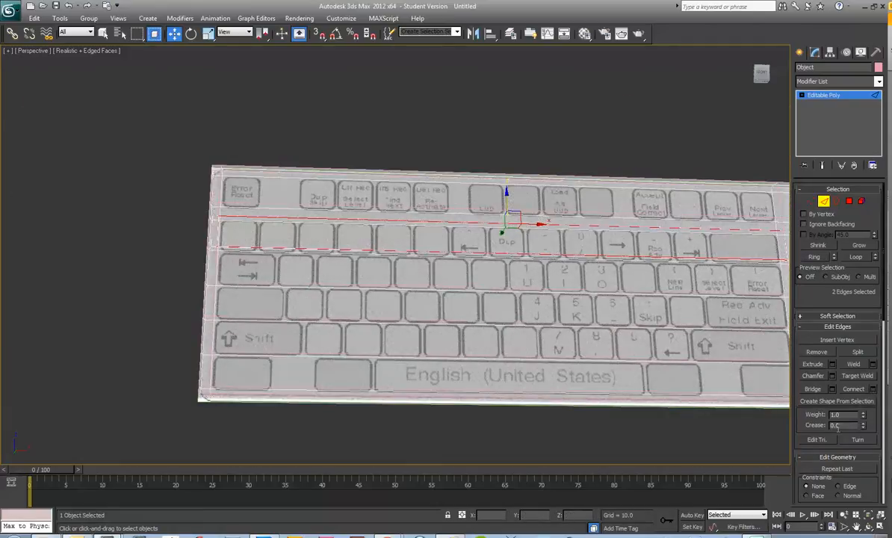
{"action": "left_click", "coordinate": [871, 389]}
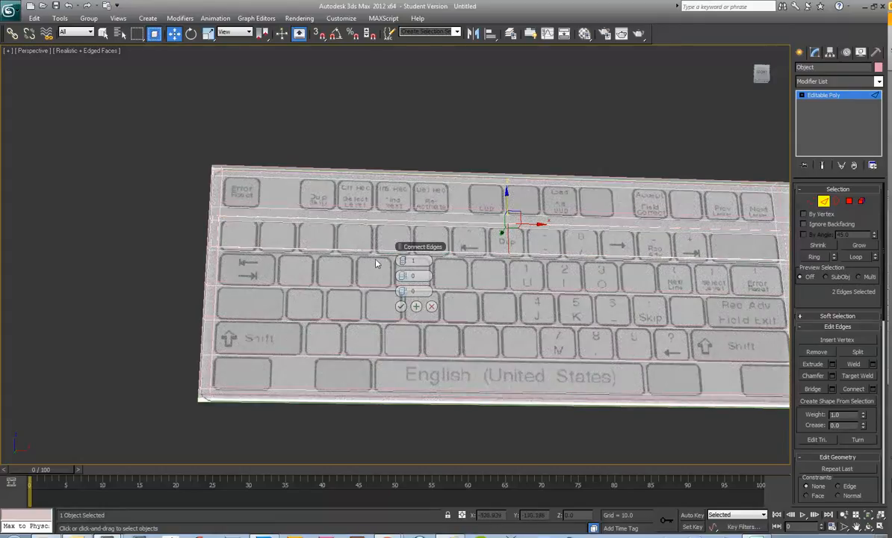
{"action": "left_click", "coordinate": [405, 261]}
{"action": "left_click", "coordinate": [405, 260]}
{"action": "left_click", "coordinate": [406, 260]}
{"action": "left_click", "coordinate": [405, 261]}
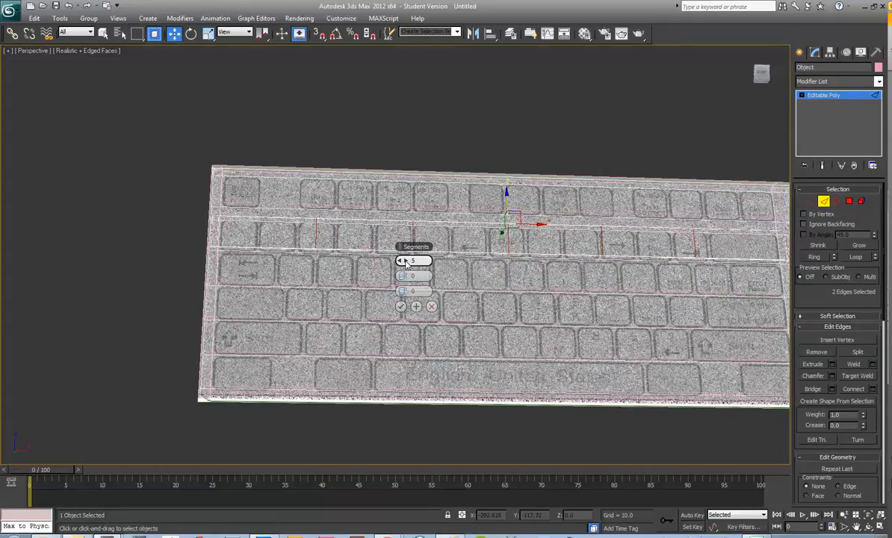
{"action": "left_click", "coordinate": [406, 260]}
{"action": "left_click", "coordinate": [406, 260]}
{"action": "left_click", "coordinate": [404, 260]}
{"action": "left_click", "coordinate": [404, 261]}
{"action": "left_click", "coordinate": [404, 262]}
{"action": "left_click", "coordinate": [405, 261]}
{"action": "left_click", "coordinate": [405, 262]}
{"action": "left_click", "coordinate": [406, 262]}
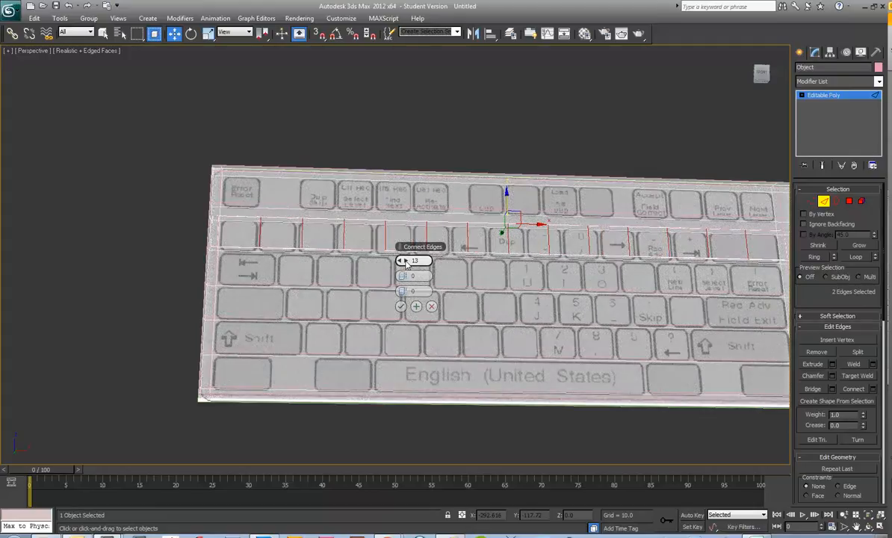
{"action": "left_click", "coordinate": [405, 260]}
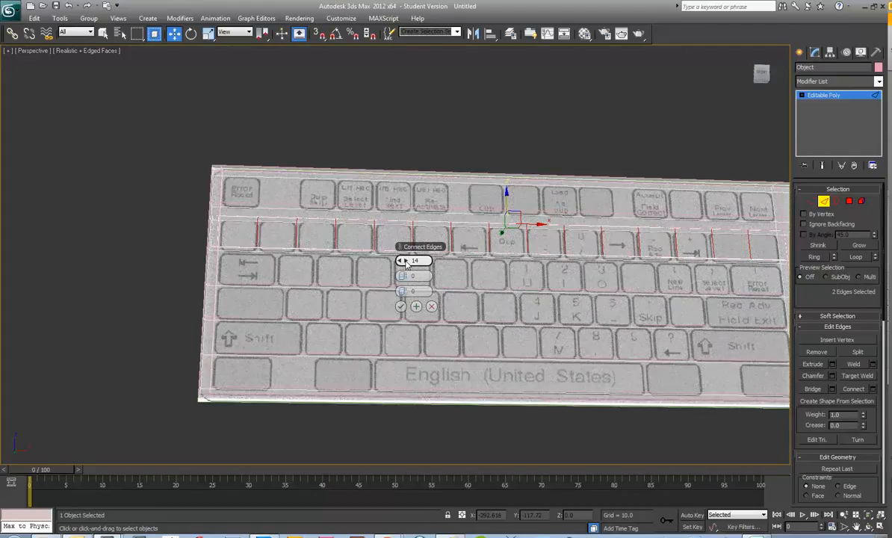
- Compare 13 and 14 connecting segments with the reference number keys in the maximized front view, returning to 14
{"action": "key", "text": "alt+w"}
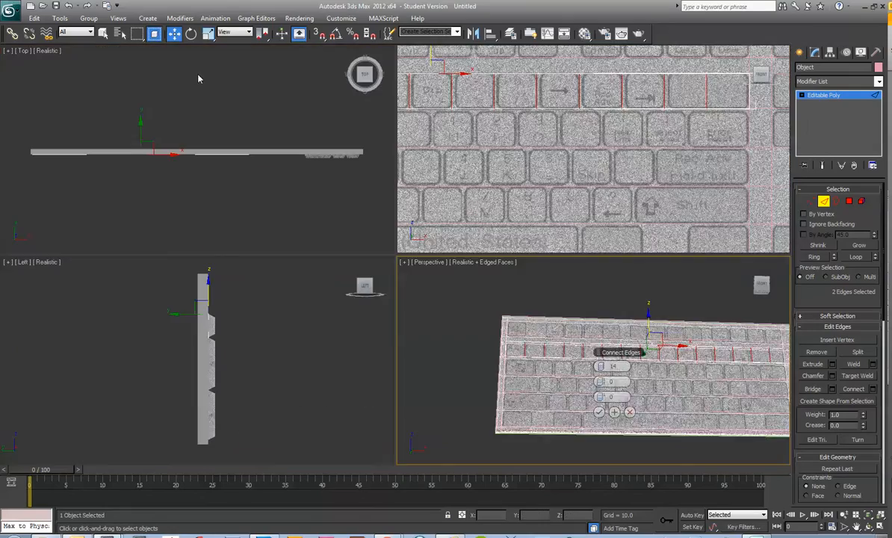
{"action": "scroll", "coordinate": [515, 153], "scroll_direction": "up", "scroll_amount": 3}
{"action": "key", "text": "alt+w"}
{"action": "scroll", "coordinate": [523, 180], "scroll_direction": "down", "scroll_amount": 5}
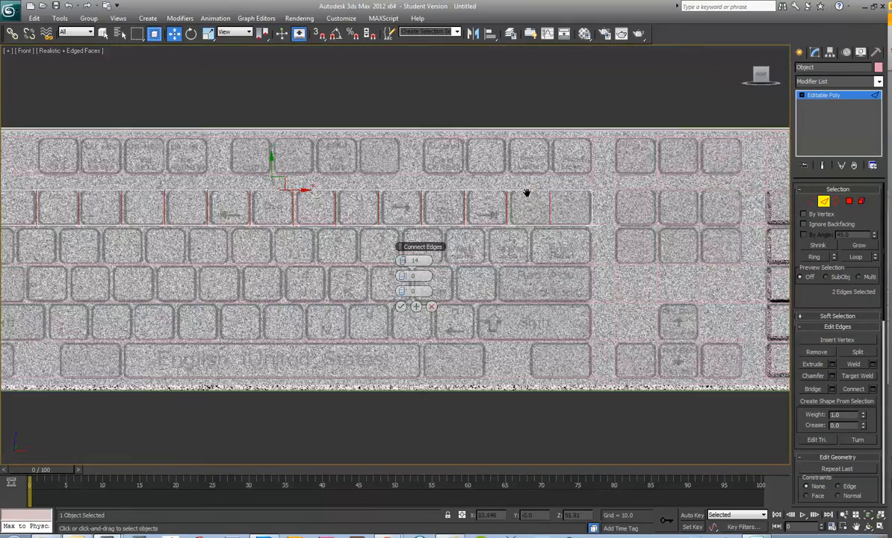
{"action": "middle_click_drag", "start_coordinate": [527, 193], "coordinate": [610, 193]}
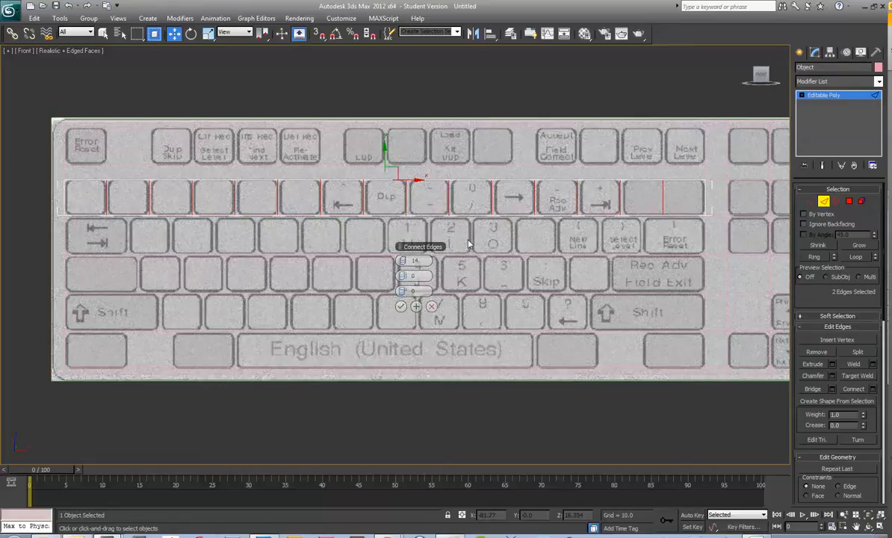
{"action": "left_click", "coordinate": [400, 262]}
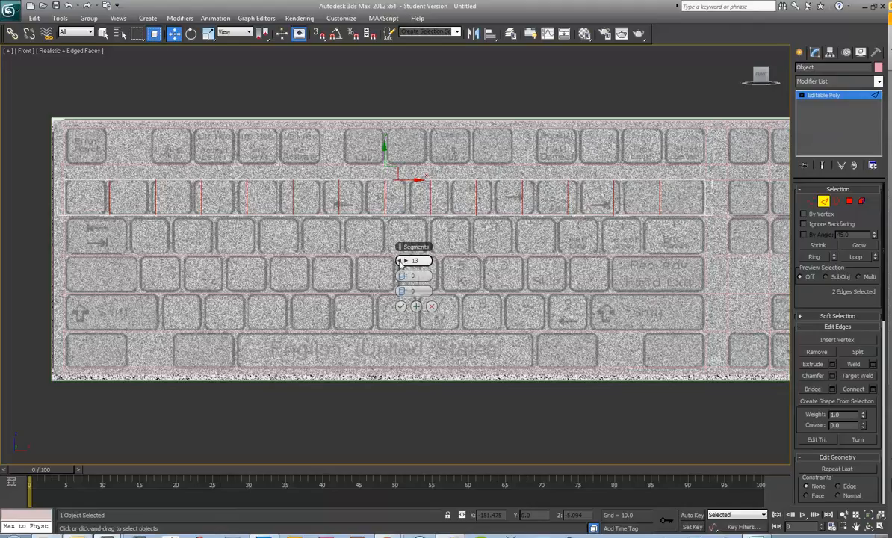
{"action": "left_click", "coordinate": [405, 262]}
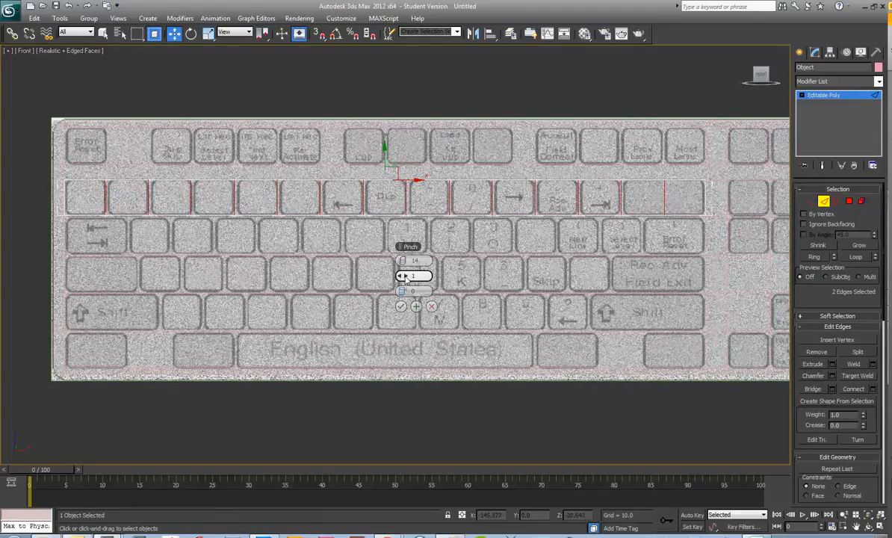
- Connect the number row strip's two long edges with 13 segments, pinch -10 and slide 46, matching the reference keys
{"action": "left_click", "coordinate": [404, 276]}
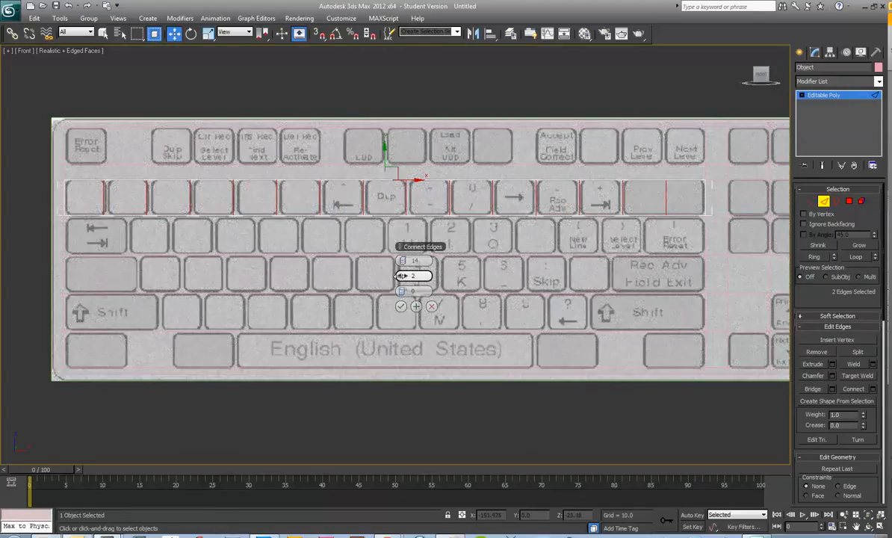
{"action": "left_click", "coordinate": [402, 276]}
{"action": "left_click", "coordinate": [402, 276]}
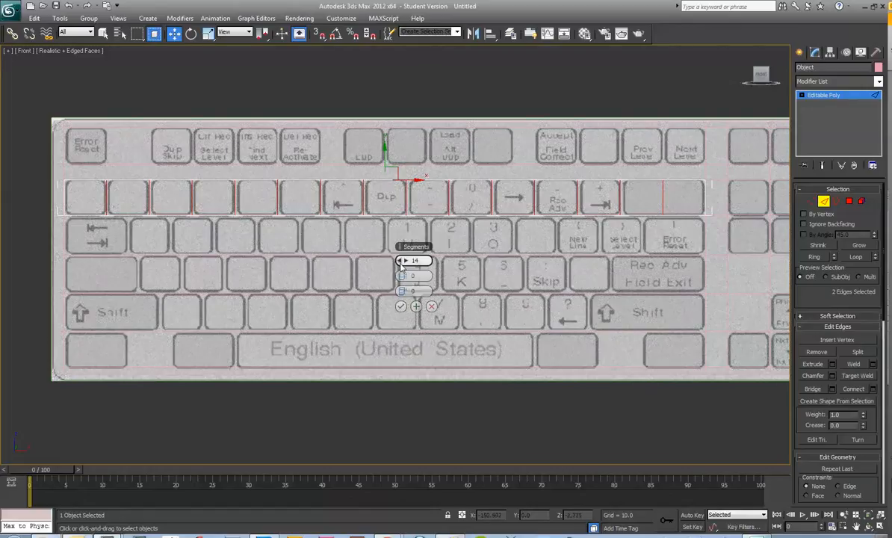
{"action": "left_click", "coordinate": [402, 261]}
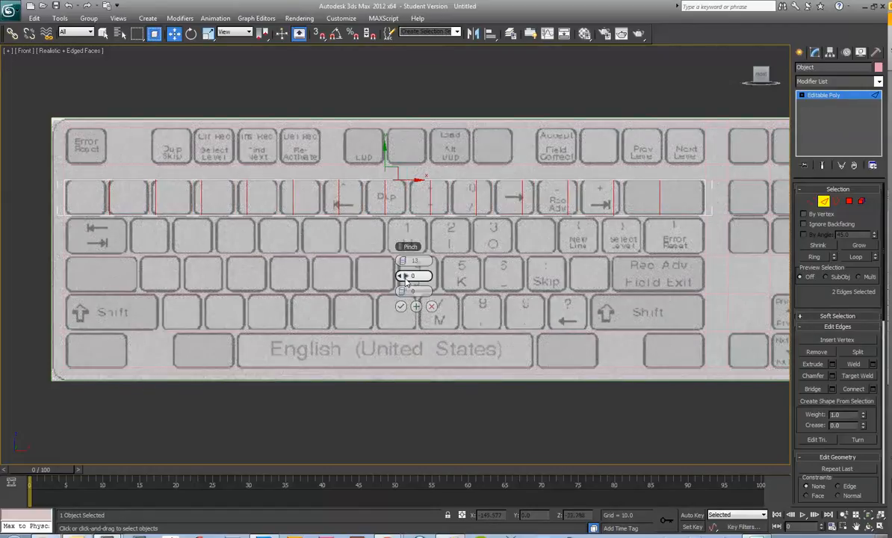
{"action": "mouse_move", "coordinate": [401, 276]}
{"action": "left_mouse_down"}
{"action": "mouse_move", "coordinate": [383, 277]}
{"action": "mouse_move", "coordinate": [407, 291]}
{"action": "mouse_move", "coordinate": [504, 296]}
{"action": "left_mouse_up"}
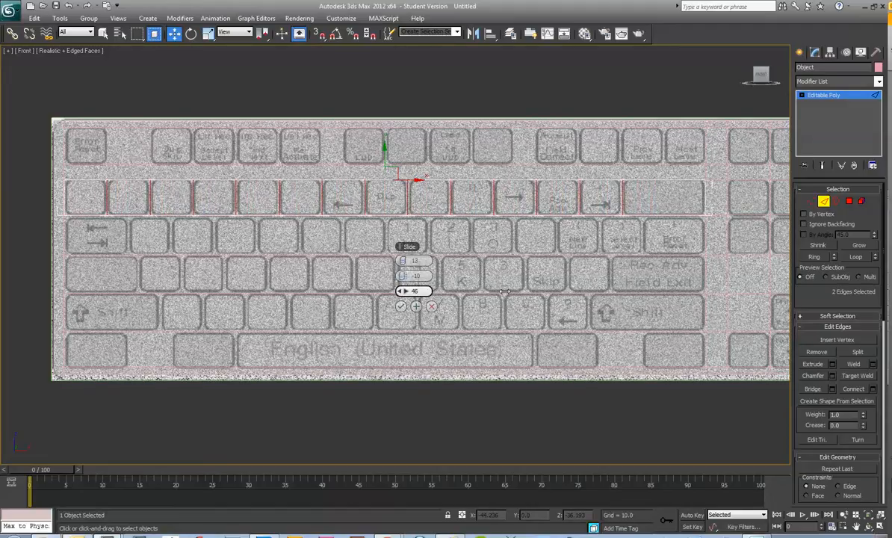
{"action": "left_click", "coordinate": [400, 307]}
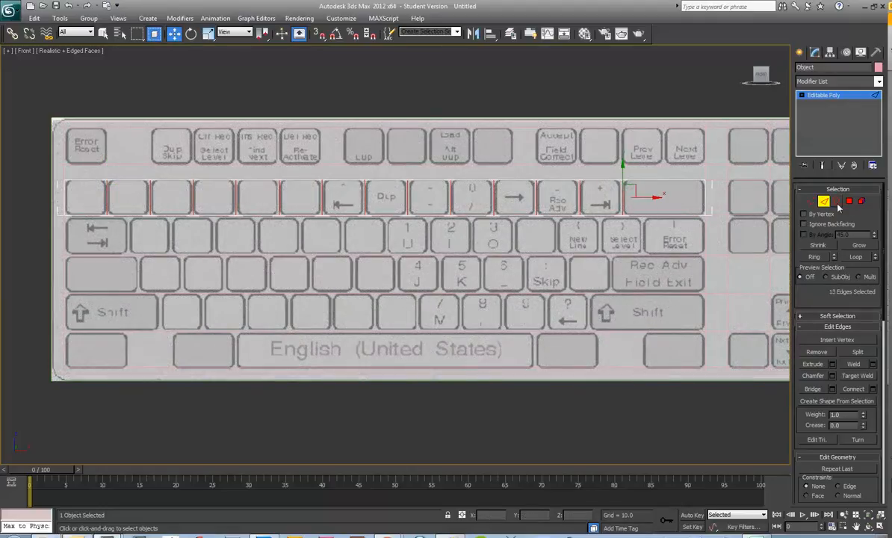
- Select all 14 key polygons of the divided number row strip
{"action": "key", "text": "4"}
{"action": "left_click", "coordinate": [654, 200]}
{"action": "left_click", "coordinate": [602, 200], "text": "ctrl"}
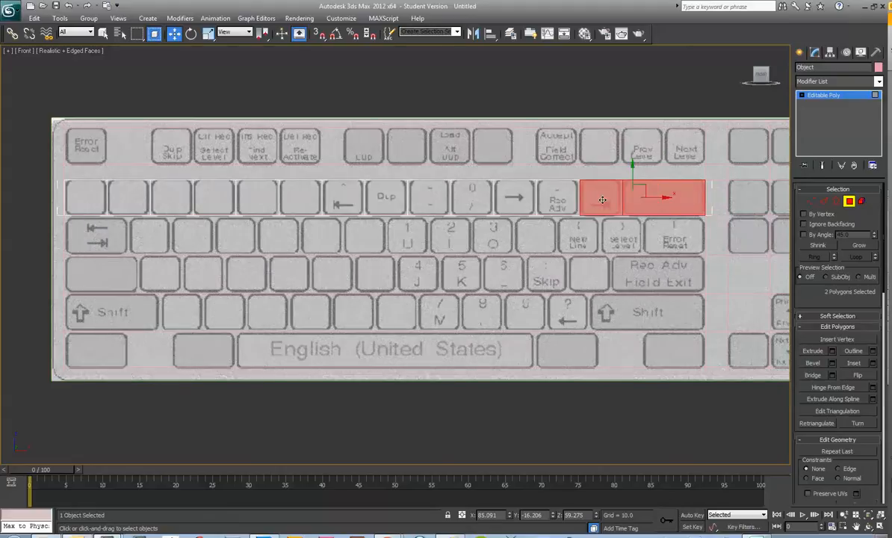
{"action": "left_click", "coordinate": [557, 200], "text": "ctrl"}
{"action": "left_click", "coordinate": [515, 198], "text": "ctrl"}
{"action": "left_click", "coordinate": [472, 198], "text": "ctrl"}
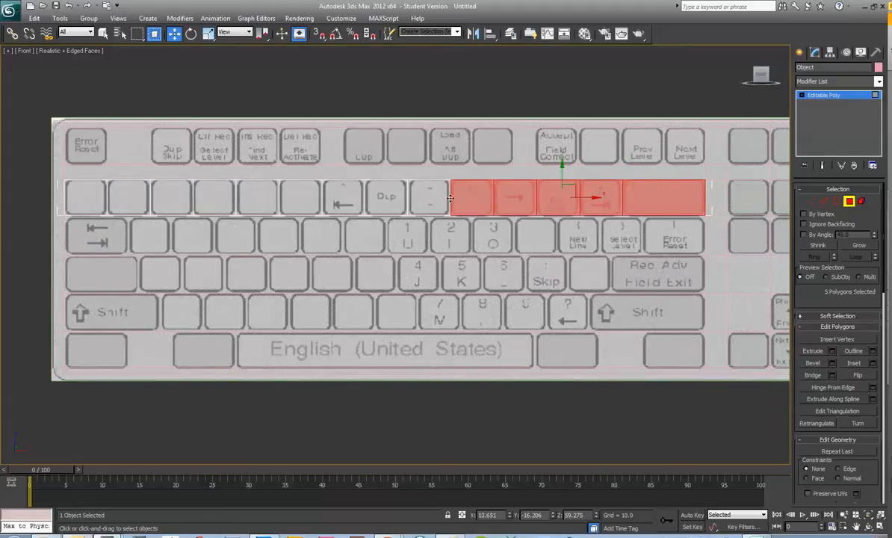
{"action": "left_click", "coordinate": [430, 198], "text": "ctrl"}
{"action": "left_click", "coordinate": [384, 198], "text": "ctrl"}
{"action": "left_click", "coordinate": [343, 198], "text": "ctrl"}
{"action": "left_click", "coordinate": [301, 198], "text": "ctrl"}
{"action": "left_click", "coordinate": [258, 198], "text": "ctrl"}
{"action": "left_click", "coordinate": [214, 198], "text": "ctrl"}
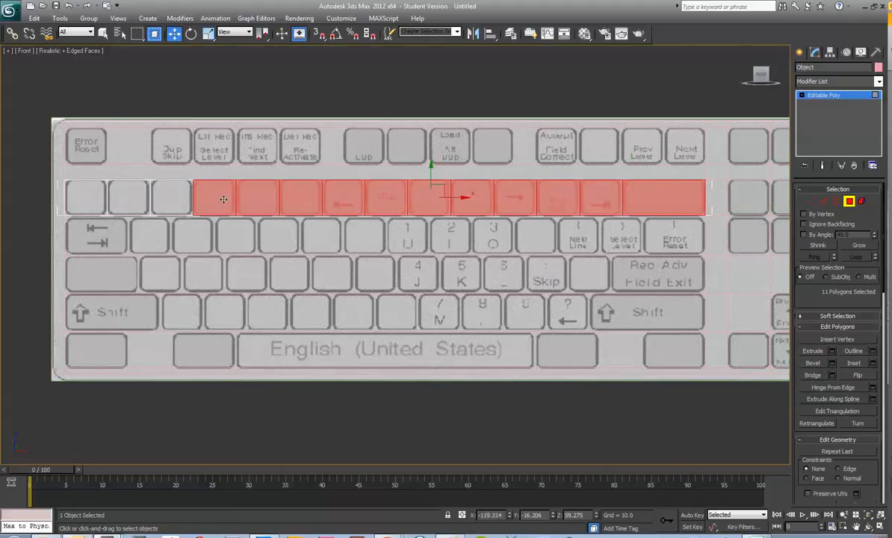
{"action": "left_click", "coordinate": [172, 199], "text": "ctrl"}
{"action": "left_click", "coordinate": [134, 200], "text": "ctrl"}
{"action": "left_click", "coordinate": [85, 198], "text": "ctrl"}
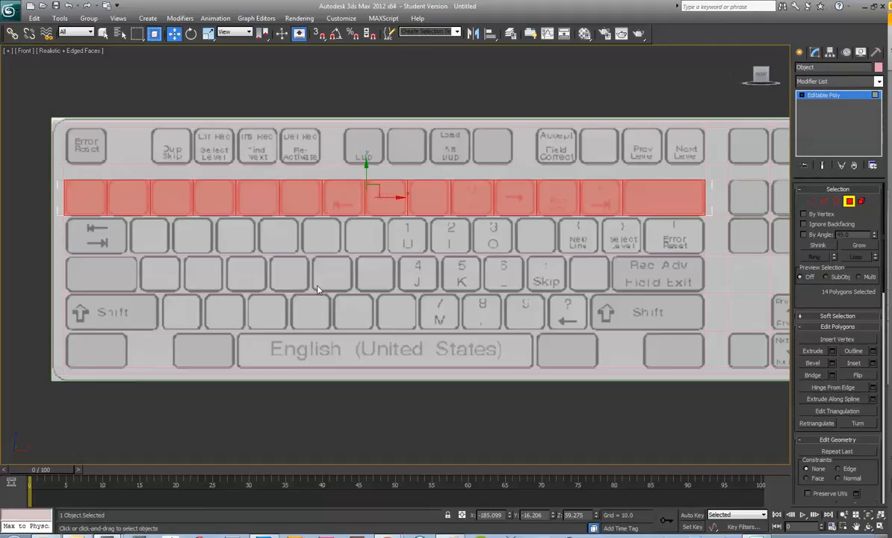
- Try to bevel the selected number row polygons as one group with a height of 10
{"action": "key", "text": "alt+w"}
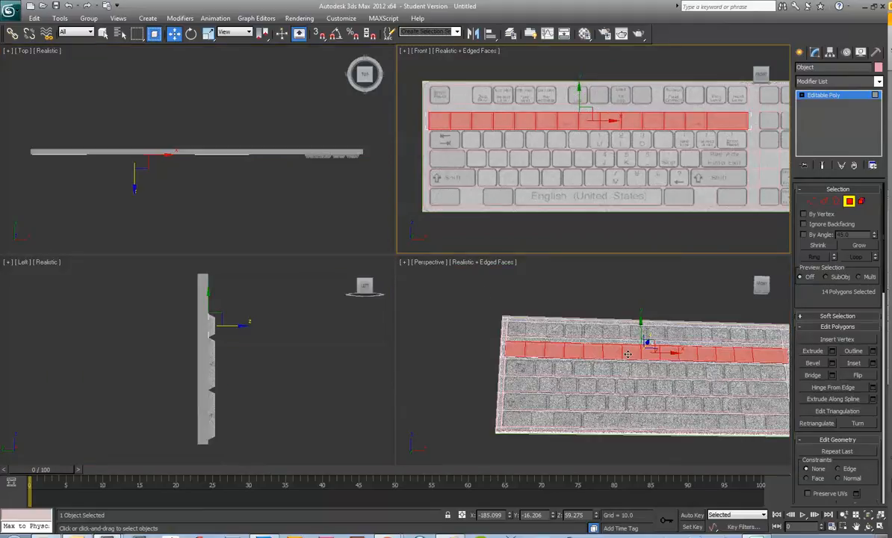
{"action": "right_click", "coordinate": [619, 292]}
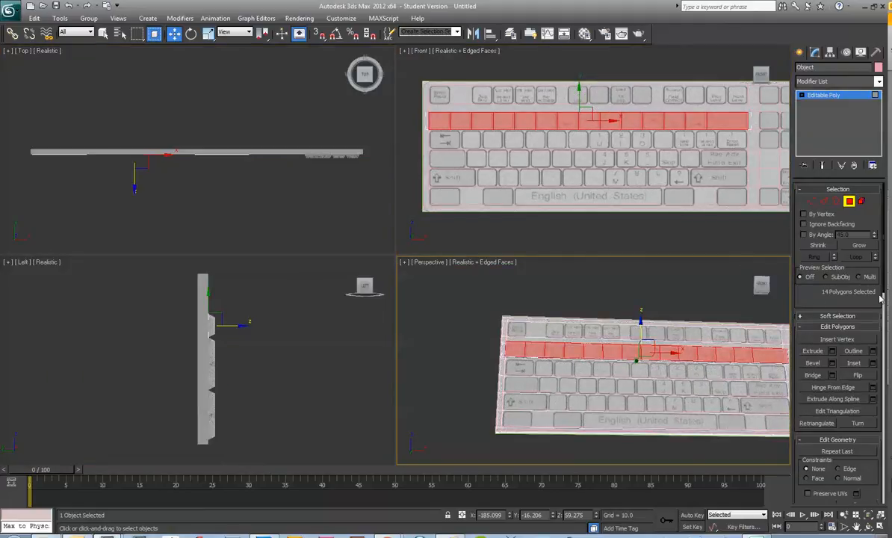
{"action": "scroll", "coordinate": [837, 314], "scroll_direction": "down", "scroll_amount": 5}
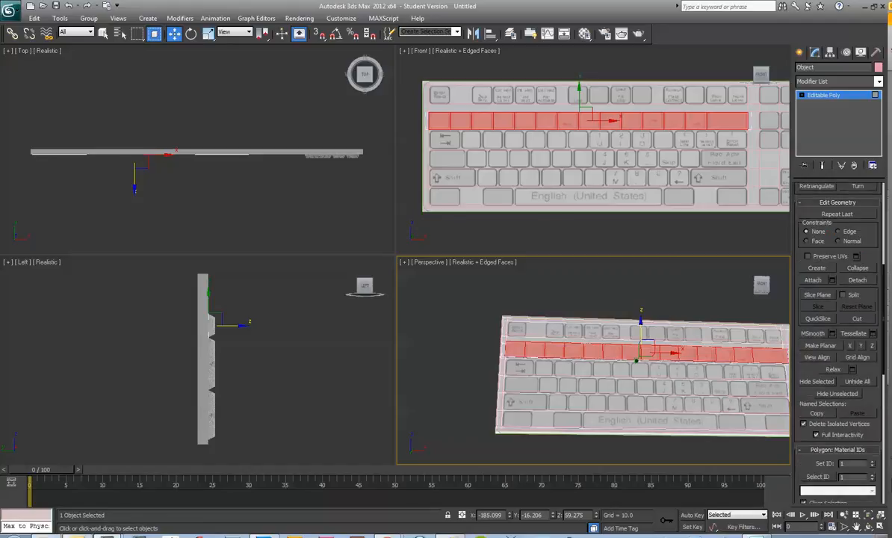
{"action": "scroll", "coordinate": [836, 314], "scroll_direction": "up", "scroll_amount": 3}
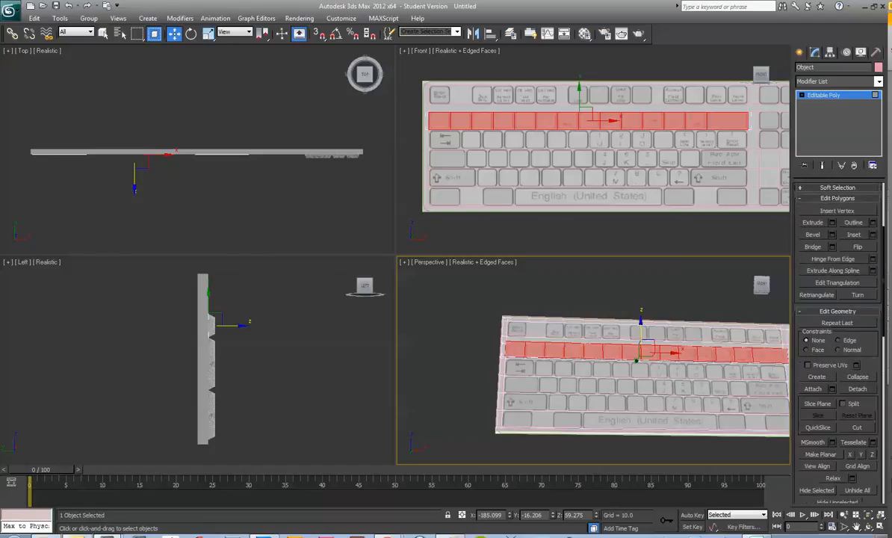
{"action": "left_click", "coordinate": [832, 235]}
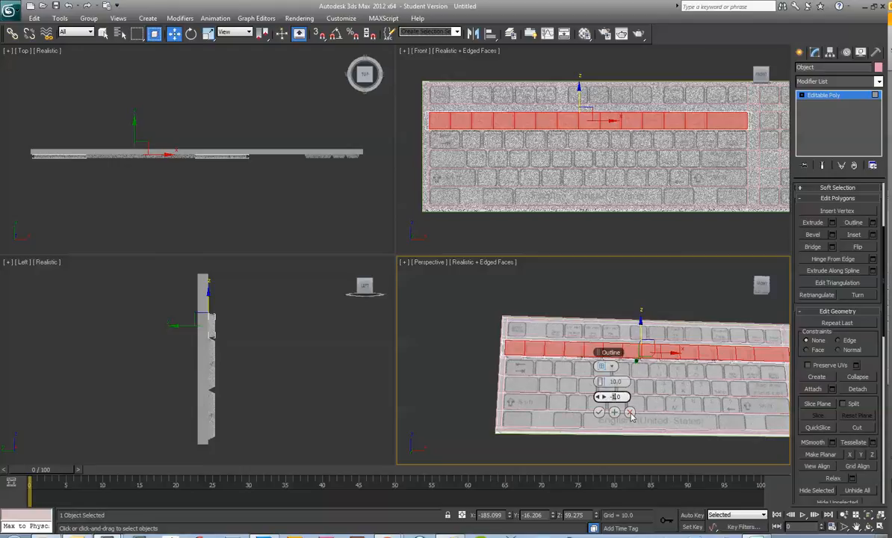
{"action": "type", "text": "5"}
{"action": "left_click", "coordinate": [598, 413]}
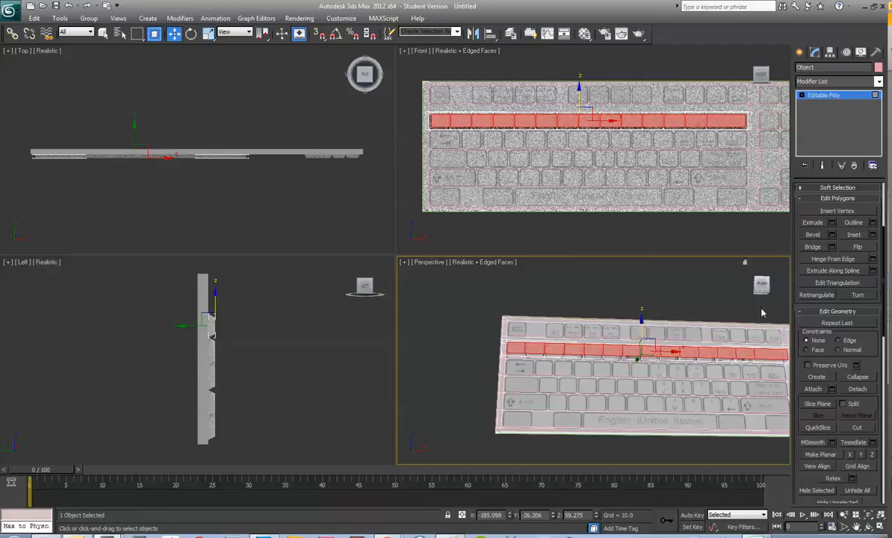
{"action": "left_click", "coordinate": [838, 323]}
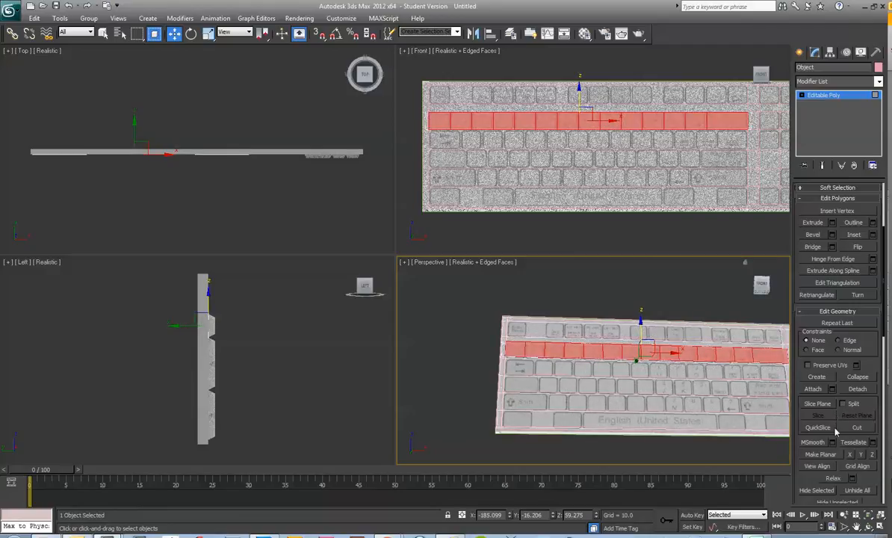
- Bevel the selected number row polygons individually by polygon with height 10 and outline -5, and clear the selection
{"action": "left_click", "coordinate": [832, 235]}
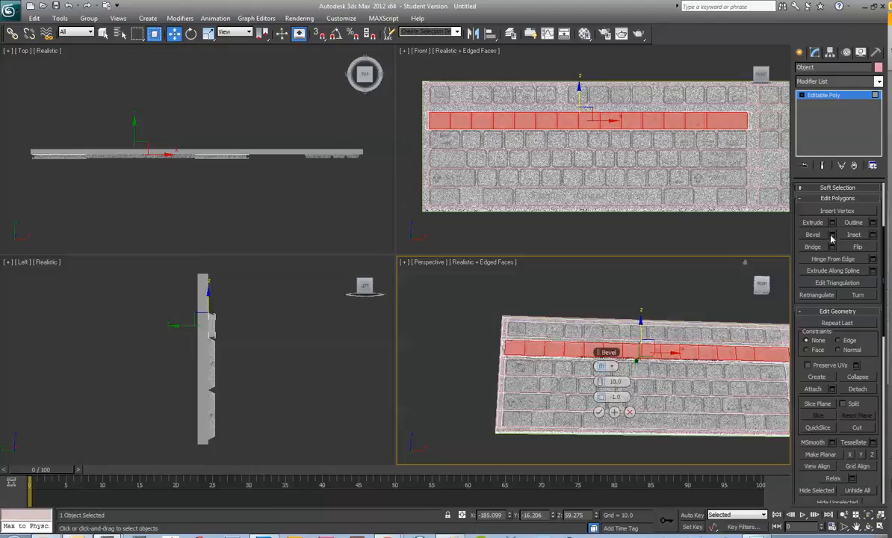
{"action": "left_click", "coordinate": [607, 366]}
{"action": "left_click", "coordinate": [632, 393]}
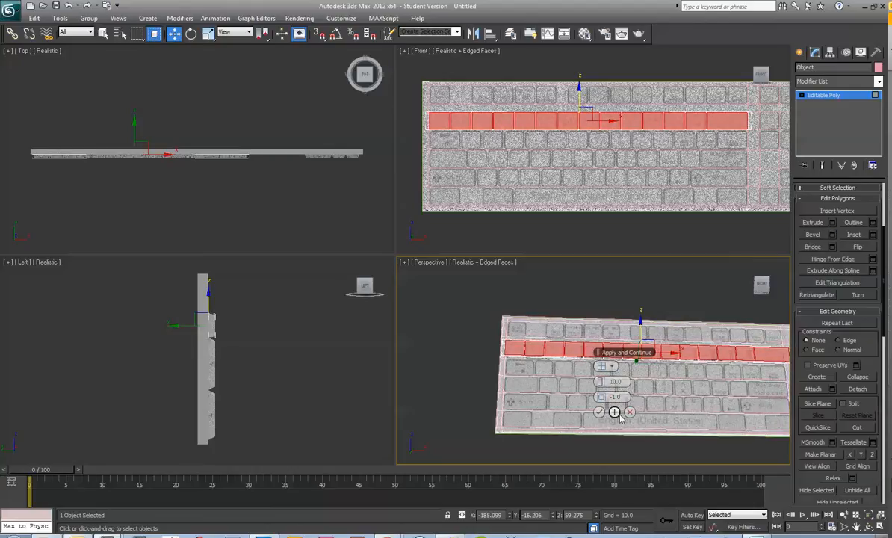
{"action": "double_click", "coordinate": [625, 397]}
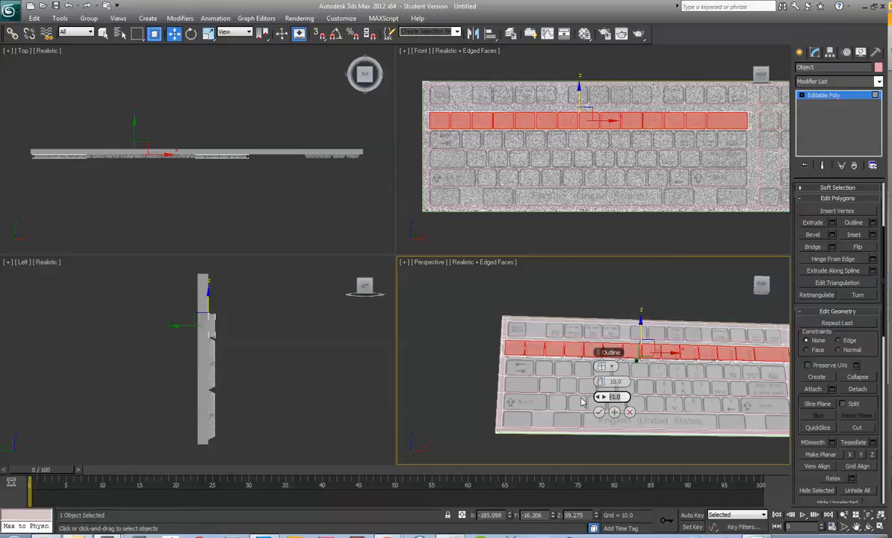
{"action": "type", "text": "-5"}
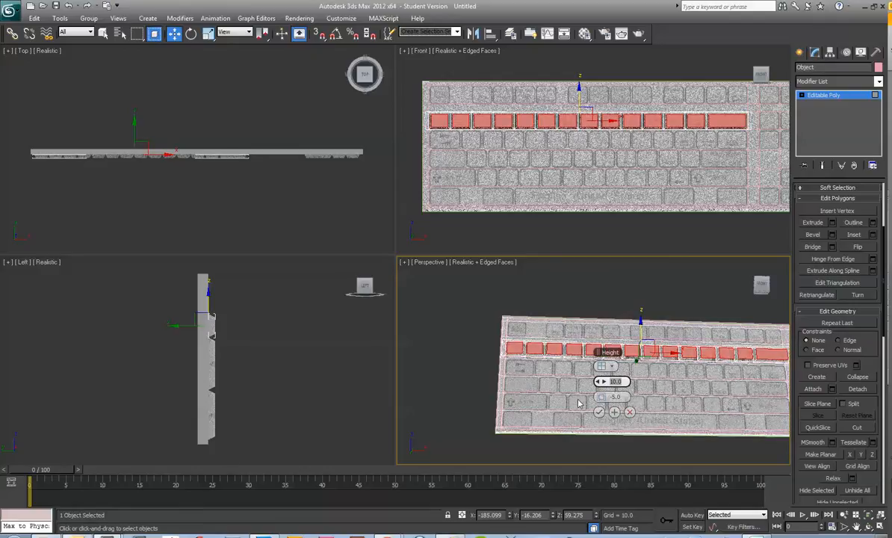
{"action": "key", "text": "Tab"}
{"action": "left_click", "coordinate": [600, 413]}
{"action": "left_click", "coordinate": [409, 374]}
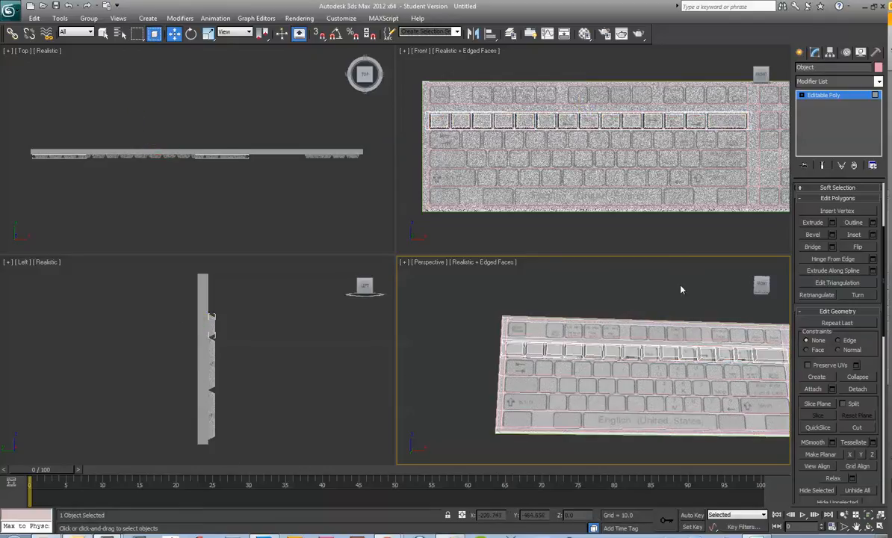
- Maximize the perspective view and raise the opacity of the 02 - Default material to 100
{"action": "key", "text": "alt+w"}
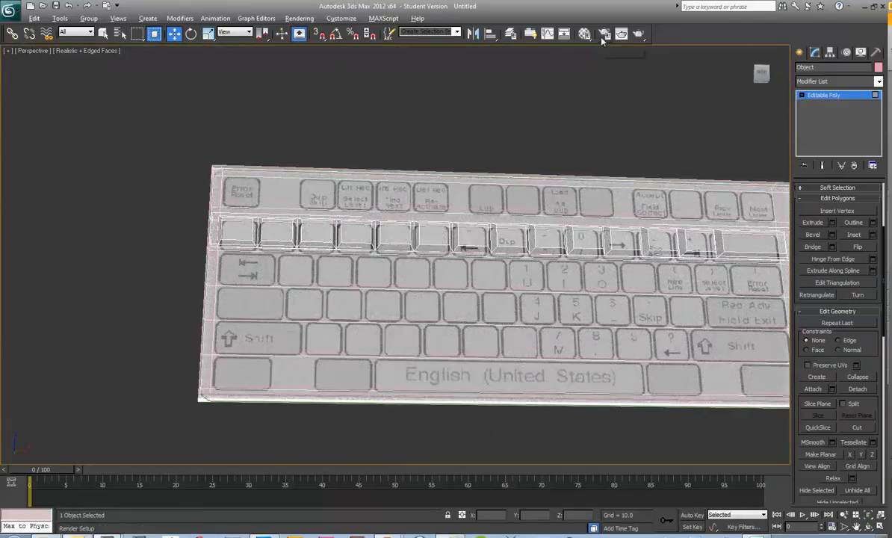
{"action": "left_click", "coordinate": [587, 35]}
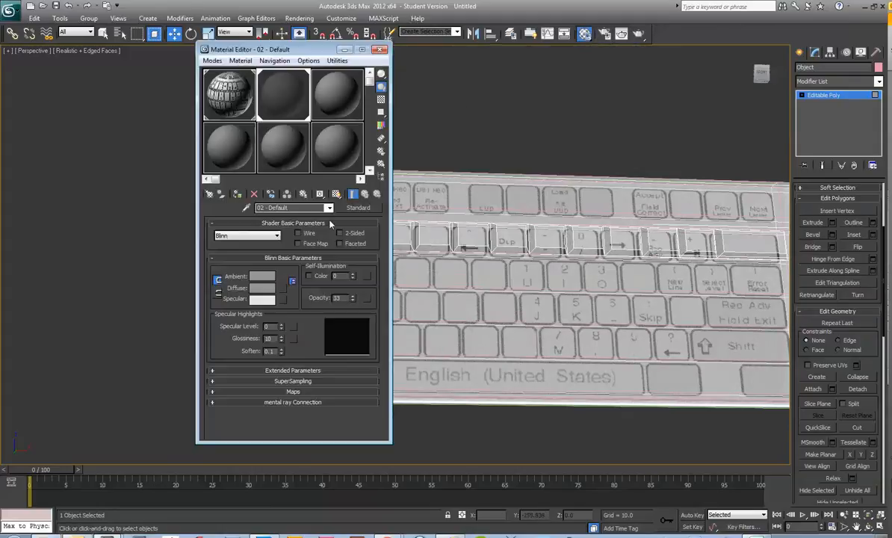
{"action": "left_click_drag", "start_coordinate": [352, 298], "coordinate": [357, 155]}
{"action": "left_click", "coordinate": [380, 50]}
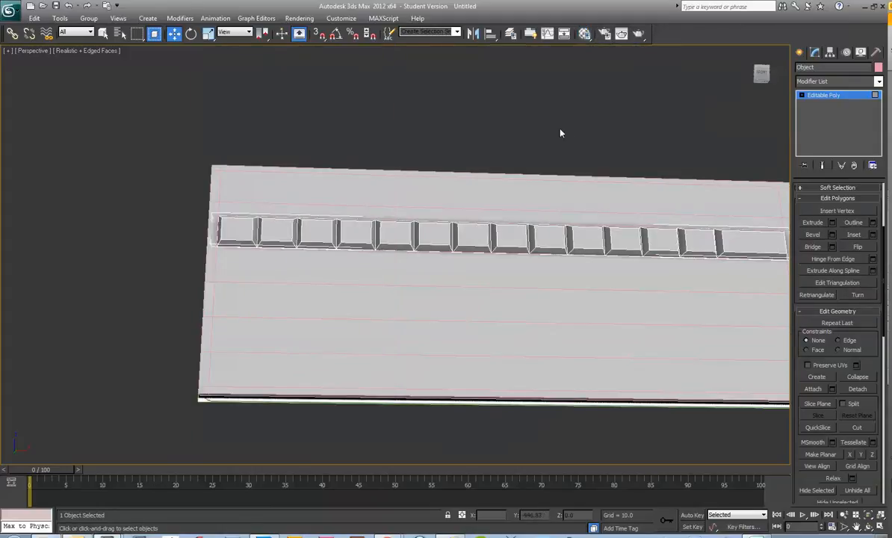
- Examine the bevelled number row keys on the opaque keyboard and compare them with the numeric keypad keys
{"action": "middle_click_drag", "start_coordinate": [655, 185], "coordinate": [526, 177]}
{"action": "scroll", "coordinate": [488, 182], "scroll_direction": "down", "scroll_amount": 2}
{"action": "scroll", "coordinate": [520, 179], "scroll_direction": "up", "scroll_amount": 2}
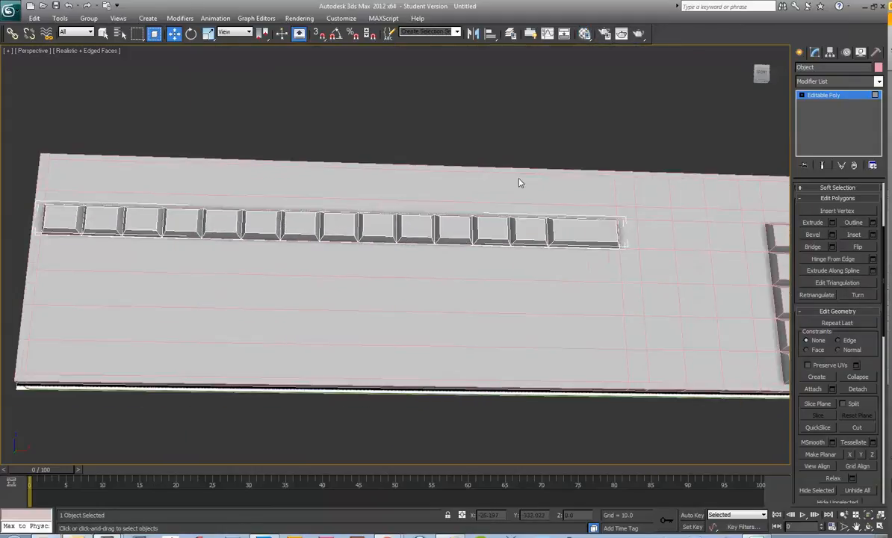
{"action": "scroll", "coordinate": [521, 179], "scroll_direction": "down", "scroll_amount": 2}
{"action": "scroll", "coordinate": [527, 181], "scroll_direction": "up", "scroll_amount": 3}
{"action": "left_click", "coordinate": [549, 231]}
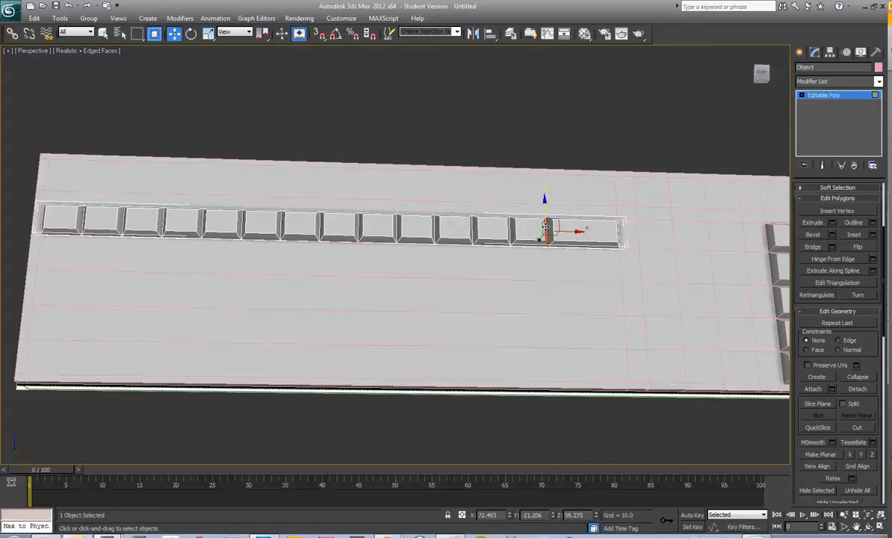
{"action": "left_click", "coordinate": [617, 124]}
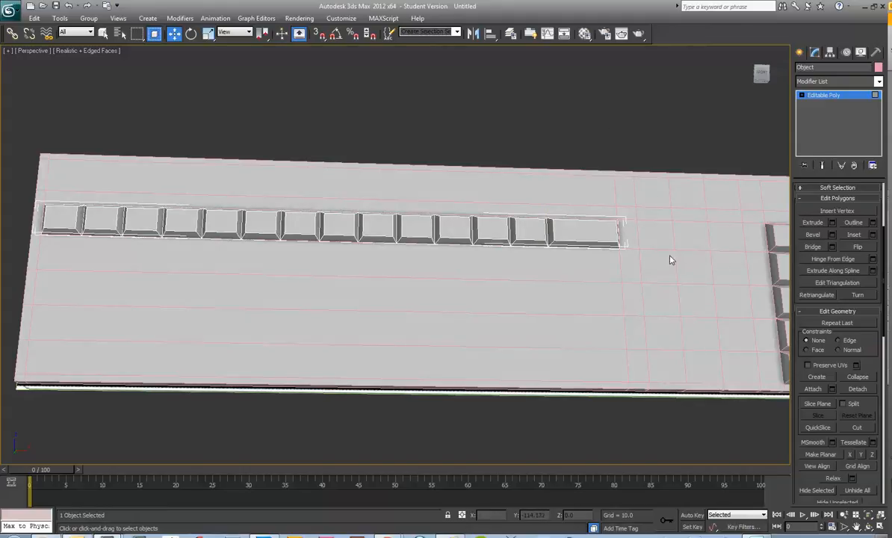
{"action": "scroll", "coordinate": [602, 245], "scroll_direction": "down", "scroll_amount": 5}
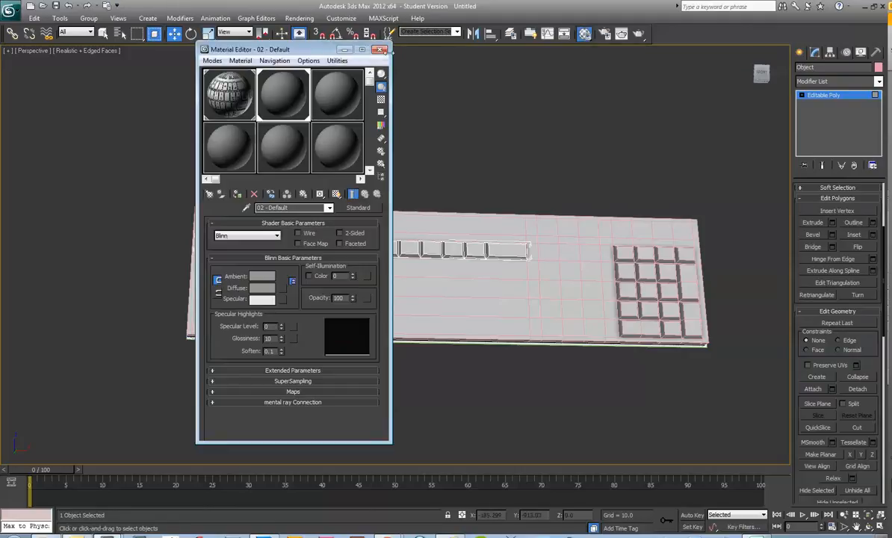
- Set the opacity of the 02 - Default material to 33 so the reference shows through
{"action": "left_click", "coordinate": [379, 49]}
{"action": "left_click", "coordinate": [584, 33]}
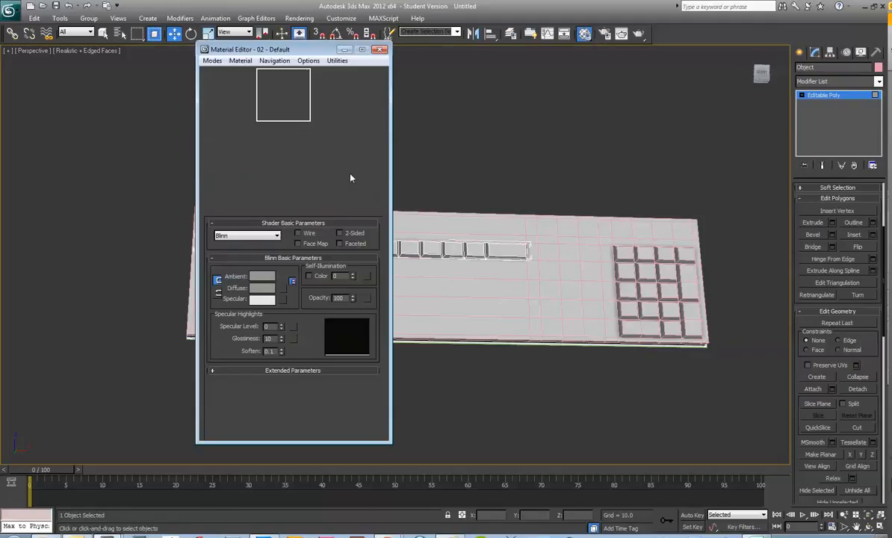
{"action": "double_click", "coordinate": [340, 296]}
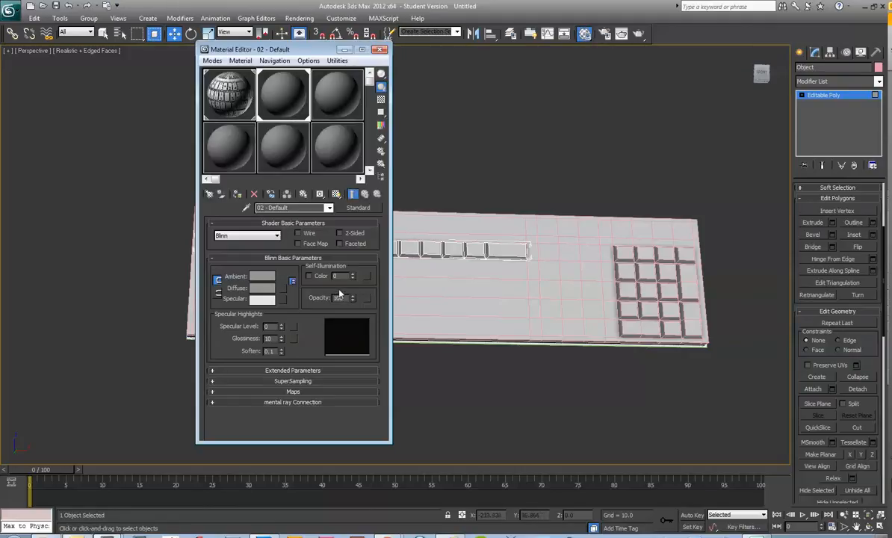
{"action": "type", "text": "33"}
{"action": "key", "text": "Return"}
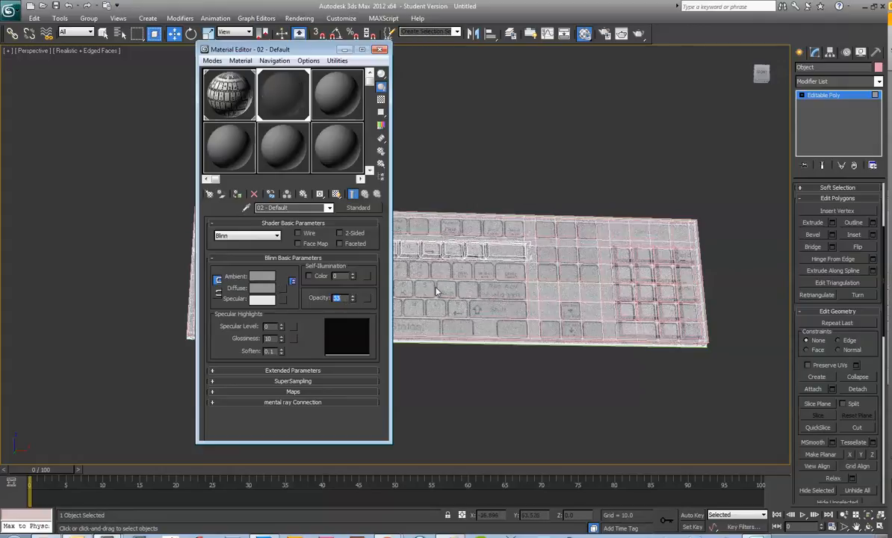
{"action": "left_click", "coordinate": [381, 50]}
- Leave polygon editing of the number row, select Box001 and select its long polygon over the key row directly below
{"action": "middle_click_drag", "start_coordinate": [456, 213], "coordinate": [431, 207]}
{"action": "scroll", "coordinate": [449, 213], "scroll_direction": "up", "scroll_amount": 4}
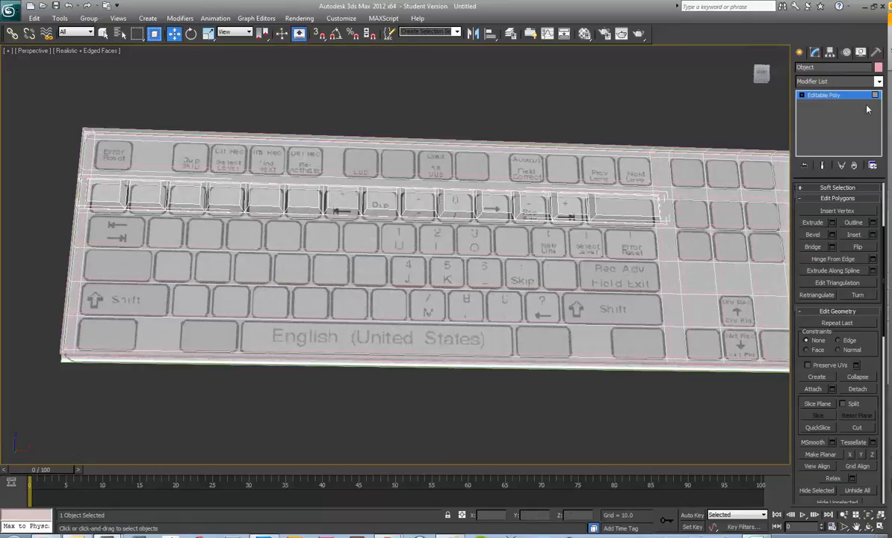
{"action": "scroll", "coordinate": [886, 255], "scroll_direction": "up", "scroll_amount": 5}
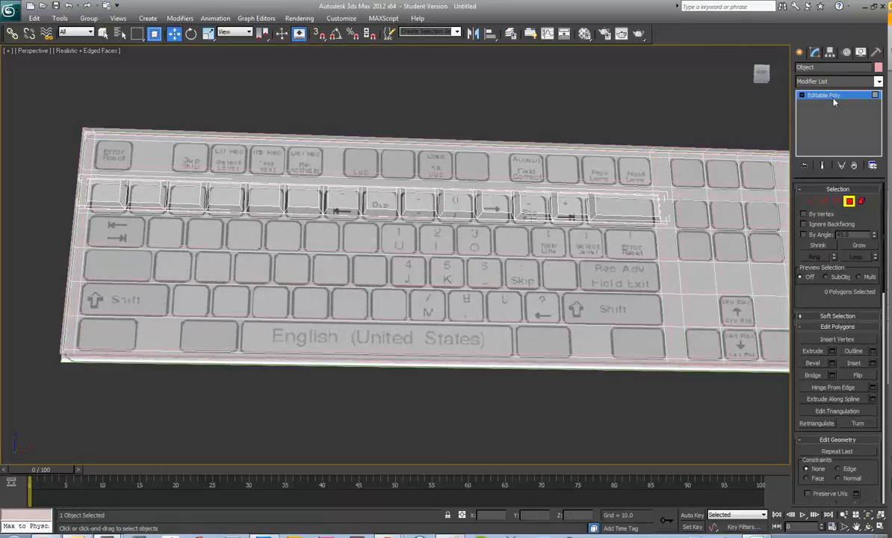
{"action": "left_click", "coordinate": [848, 201]}
{"action": "left_click", "coordinate": [848, 201]}
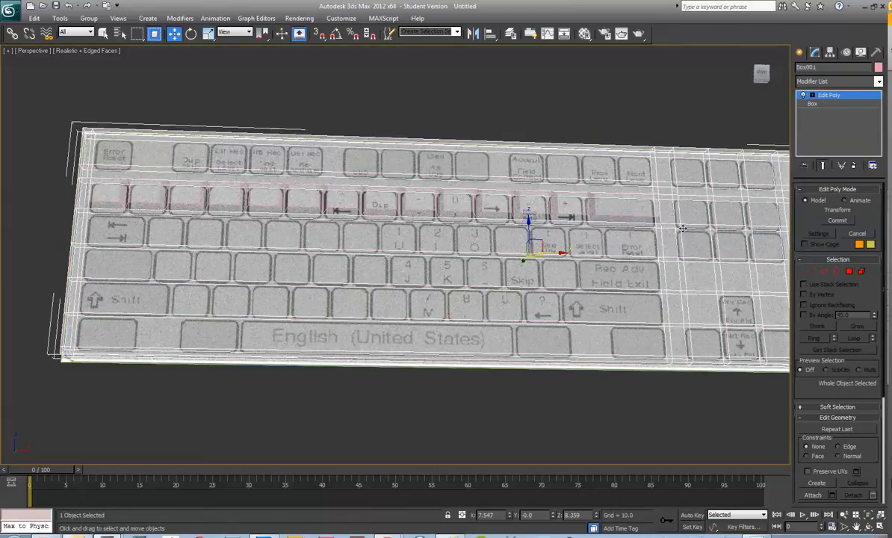
{"action": "left_click", "coordinate": [848, 271]}
{"action": "left_click", "coordinate": [563, 238]}
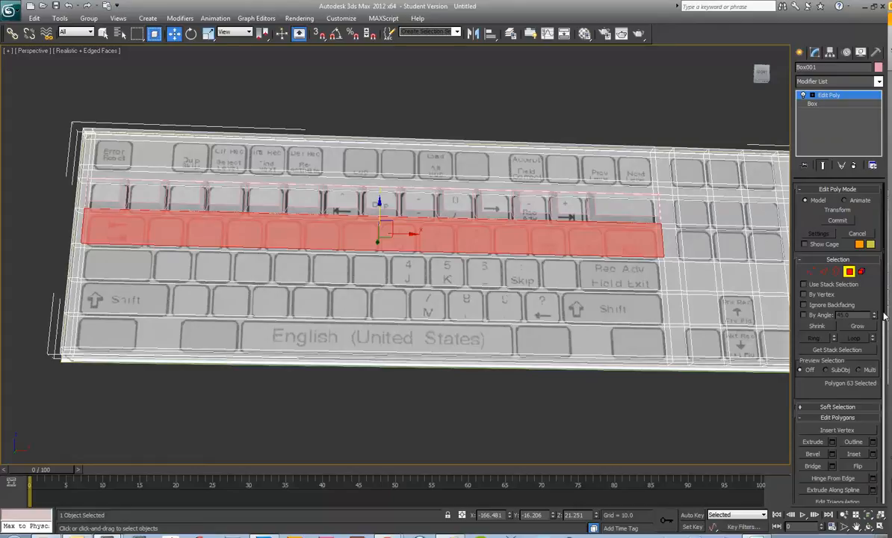
- Detach the selected long polygon over the key row below the number row from Box001
{"action": "left_click_drag", "start_coordinate": [884, 317], "coordinate": [883, 404]}
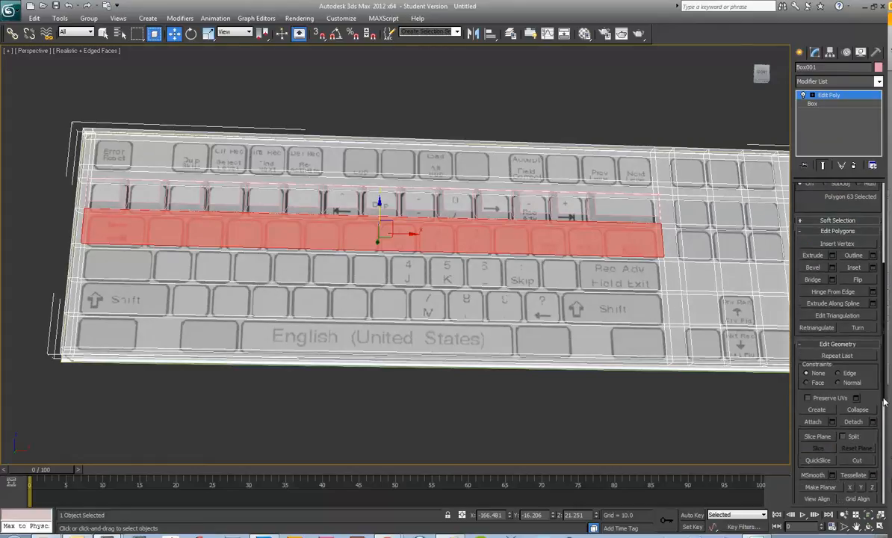
{"action": "left_click", "coordinate": [857, 422]}
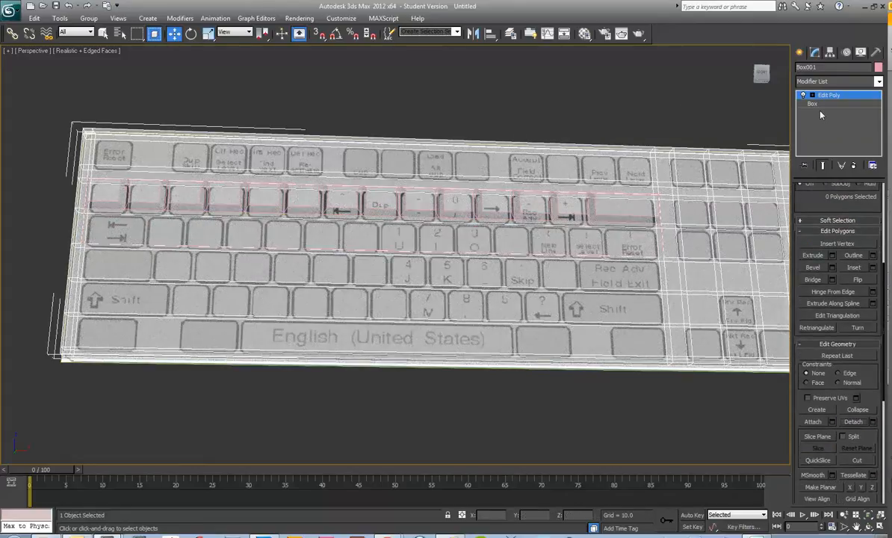
{"action": "left_click", "coordinate": [823, 97]}
{"action": "left_click", "coordinate": [831, 96]}
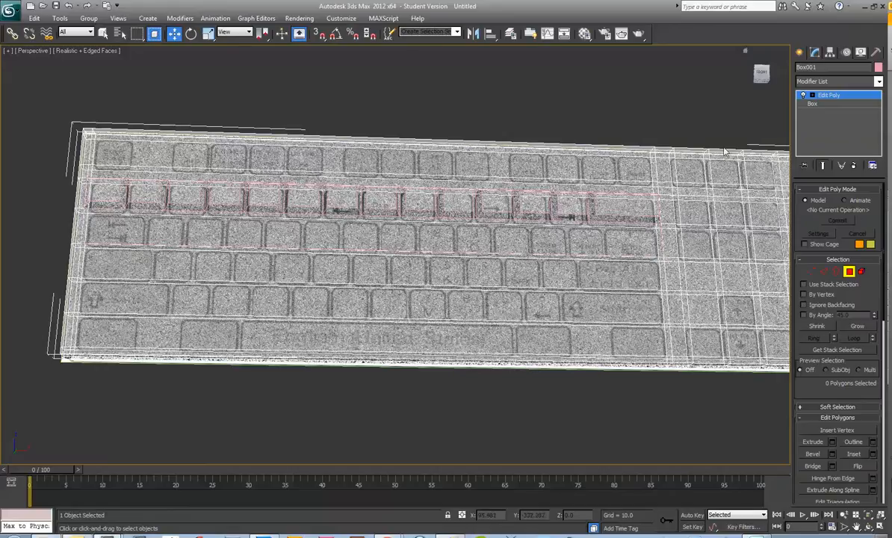
- Try to ring-select the long edges of the key row within Box001, then clear the selection
{"action": "left_click", "coordinate": [612, 242]}
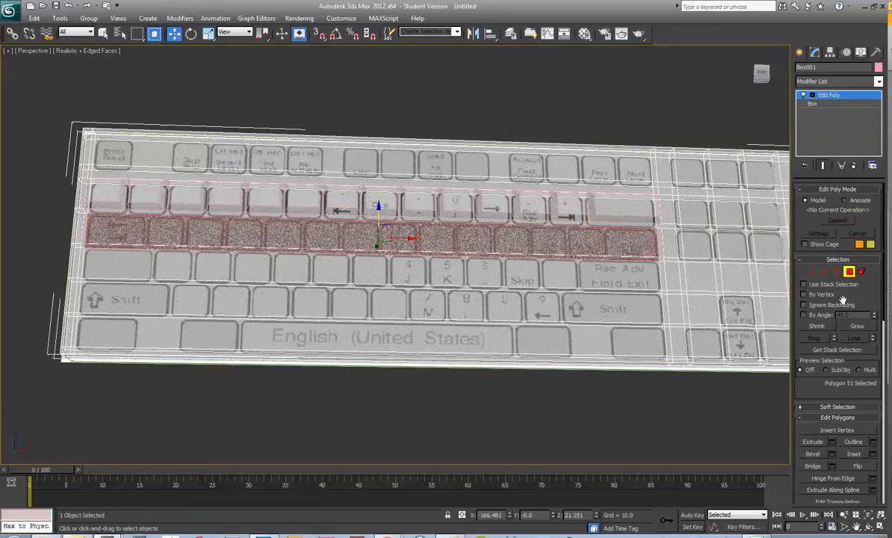
{"action": "key", "text": "2"}
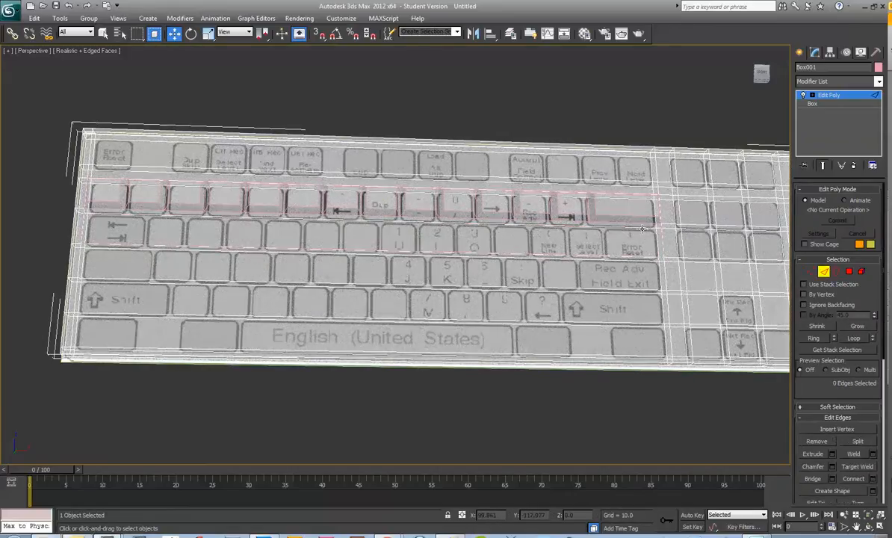
{"action": "left_click", "coordinate": [640, 227]}
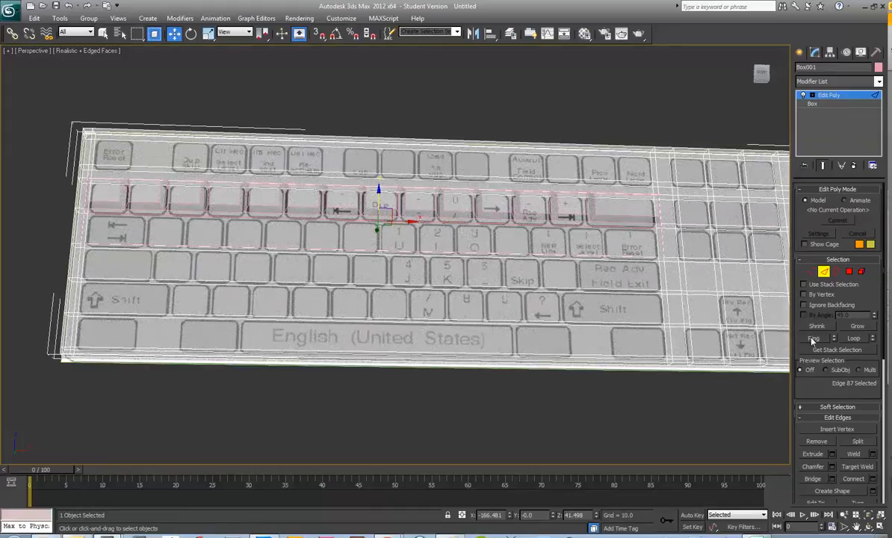
{"action": "left_click", "coordinate": [813, 340]}
{"action": "mouse_move", "coordinate": [380, 241]}
{"action": "middle_mouse_down"}
{"action": "mouse_move", "coordinate": [424, 255]}
{"action": "mouse_move", "coordinate": [383, 257]}
{"action": "middle_mouse_up"}
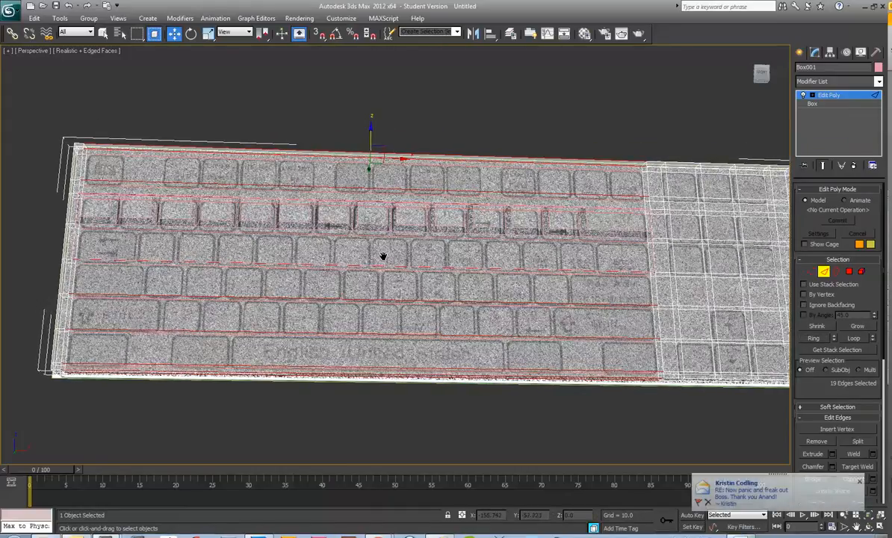
{"action": "left_click", "coordinate": [484, 142]}
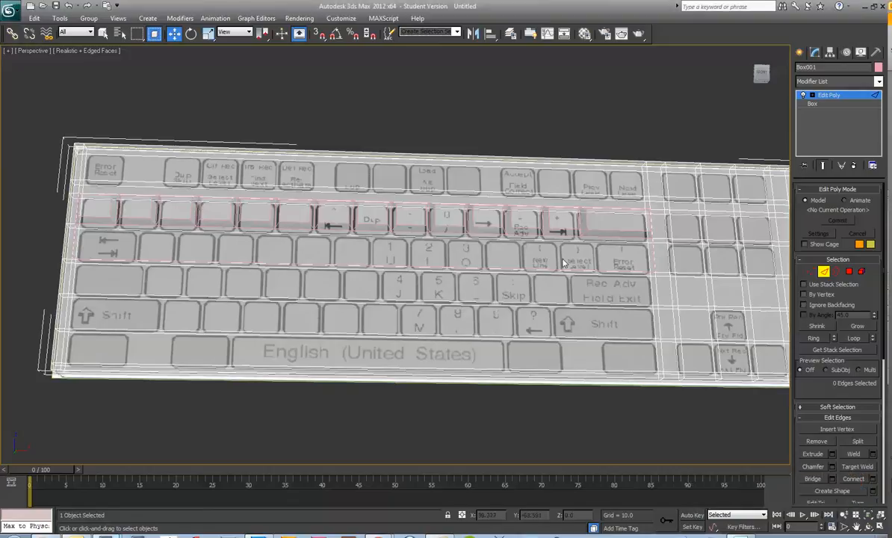
- Try moving the Box001 polygons behind the two upper key rows, undoing each move
{"action": "left_click", "coordinate": [849, 271]}
{"action": "left_click", "coordinate": [620, 257]}
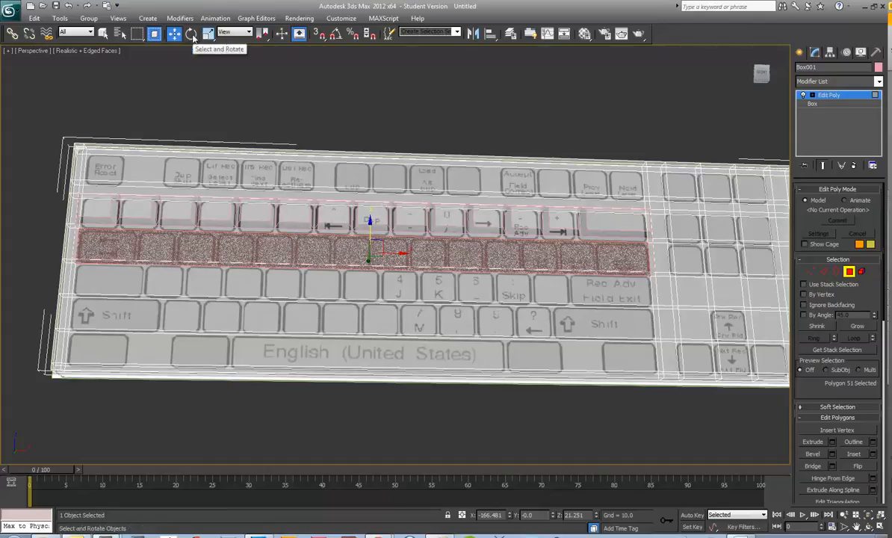
{"action": "left_click_drag", "start_coordinate": [367, 232], "coordinate": [385, 71]}
{"action": "key", "text": "ctrl+z"}
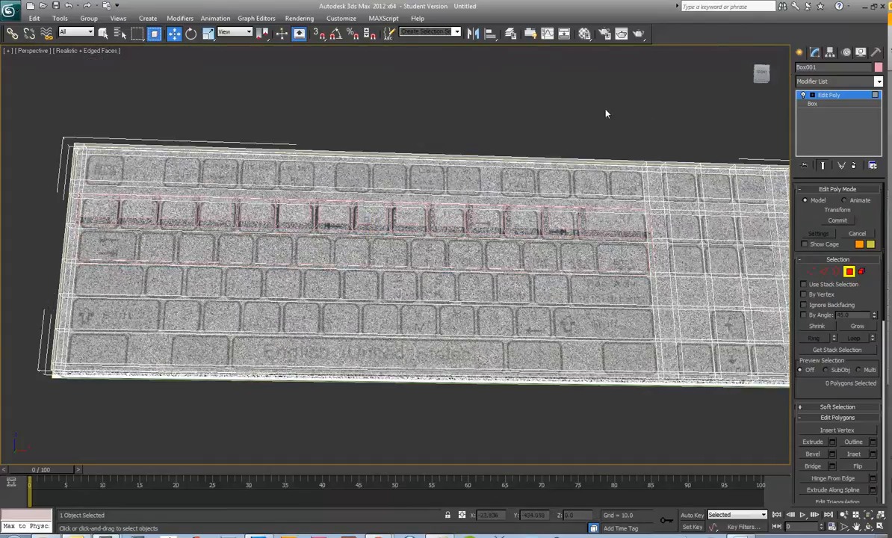
{"action": "left_click", "coordinate": [605, 111]}
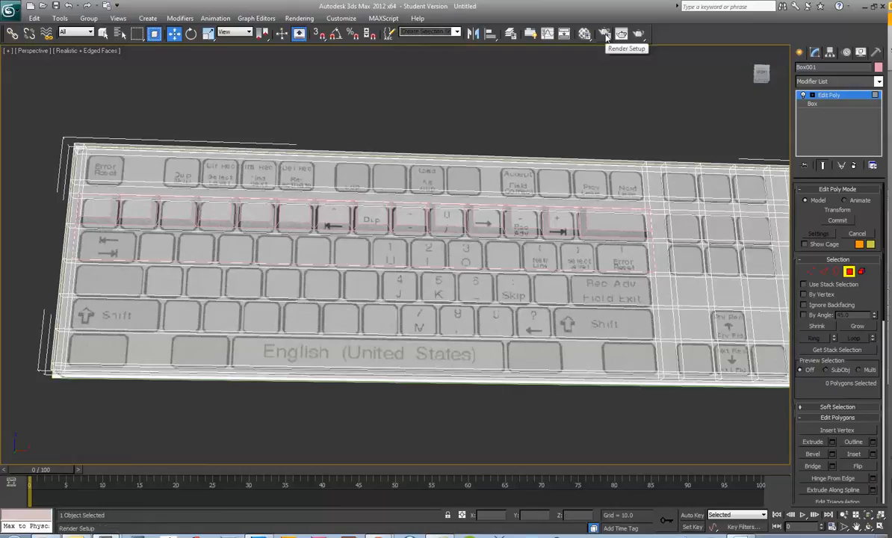
{"action": "mouse_move", "coordinate": [761, 74]}
{"action": "left_mouse_down"}
{"action": "mouse_move", "coordinate": [766, 66]}
{"action": "mouse_move", "coordinate": [762, 72]}
{"action": "left_mouse_up"}
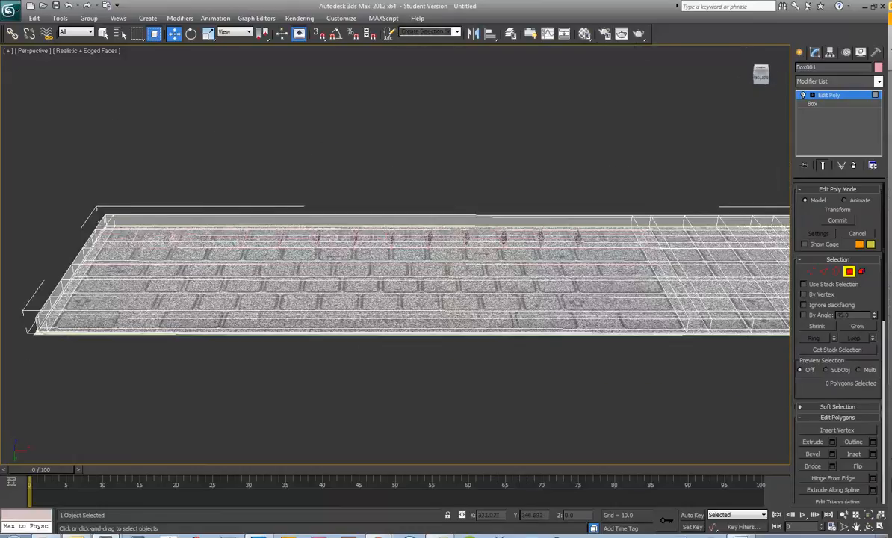
{"action": "left_click", "coordinate": [662, 255]}
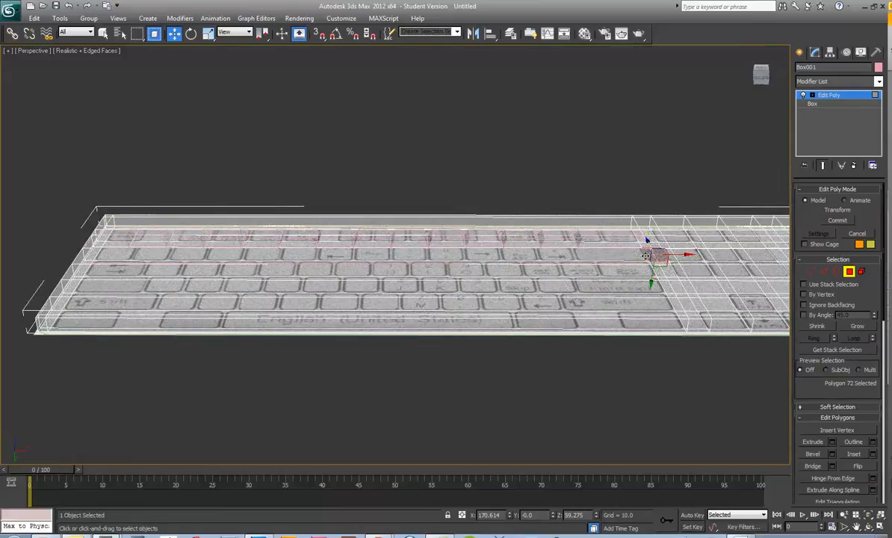
{"action": "left_click", "coordinate": [635, 255]}
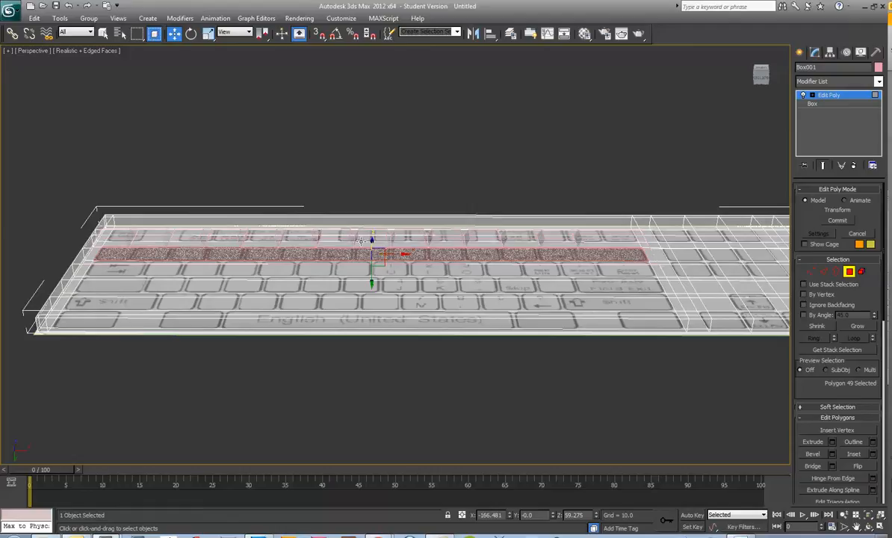
{"action": "left_click_drag", "start_coordinate": [371, 278], "coordinate": [373, 162]}
{"action": "key", "text": "ctrl+z"}
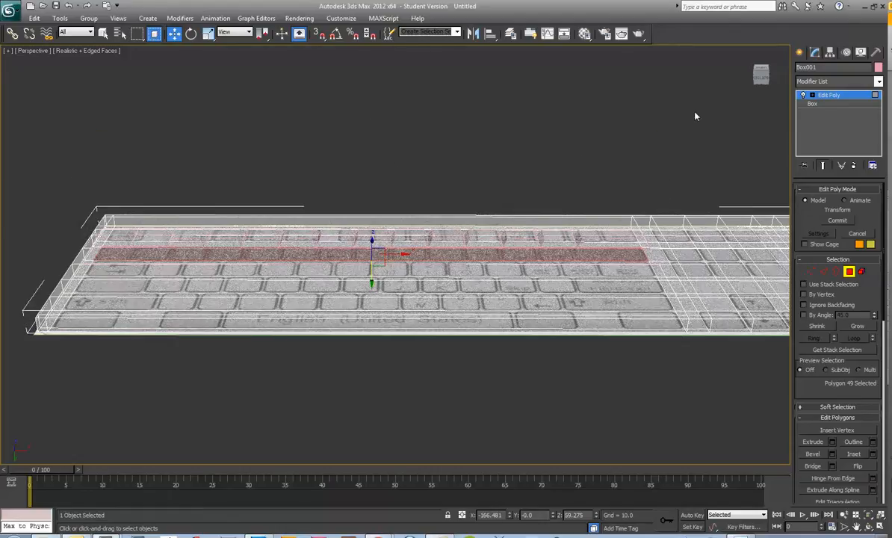
- Inspect the Box001 polygons around the detached key row from an oblique view by selecting them individually
{"action": "left_click_drag", "start_coordinate": [760, 77], "coordinate": [694, 68]}
{"action": "left_click", "coordinate": [304, 219]}
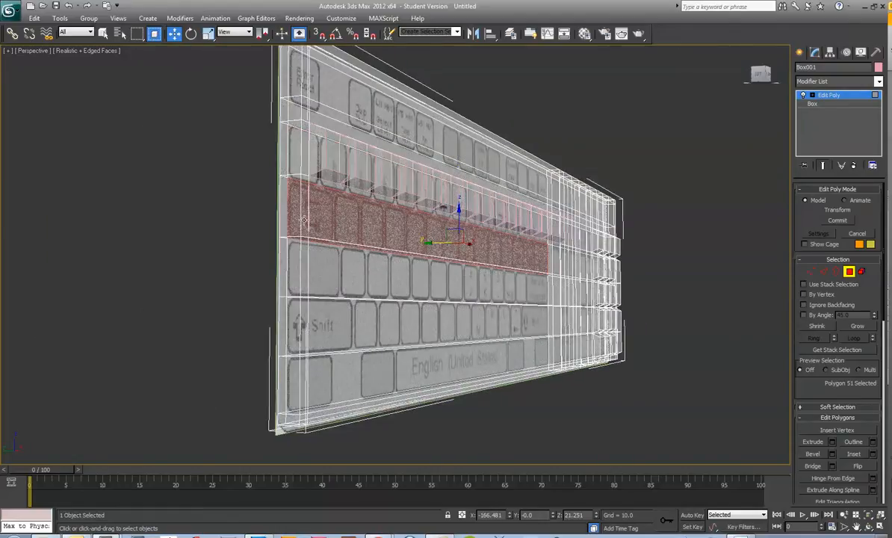
{"action": "left_click", "coordinate": [309, 216]}
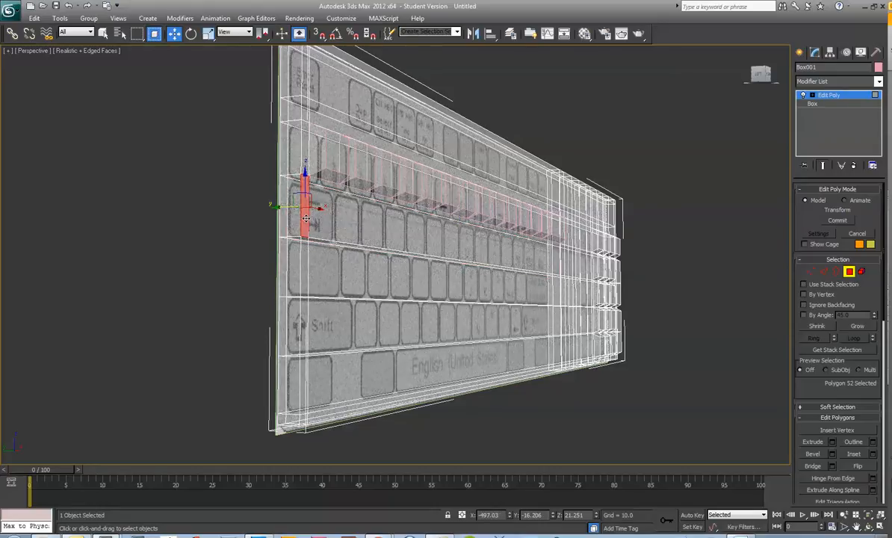
{"action": "left_click", "coordinate": [313, 219]}
{"action": "left_click", "coordinate": [333, 180]}
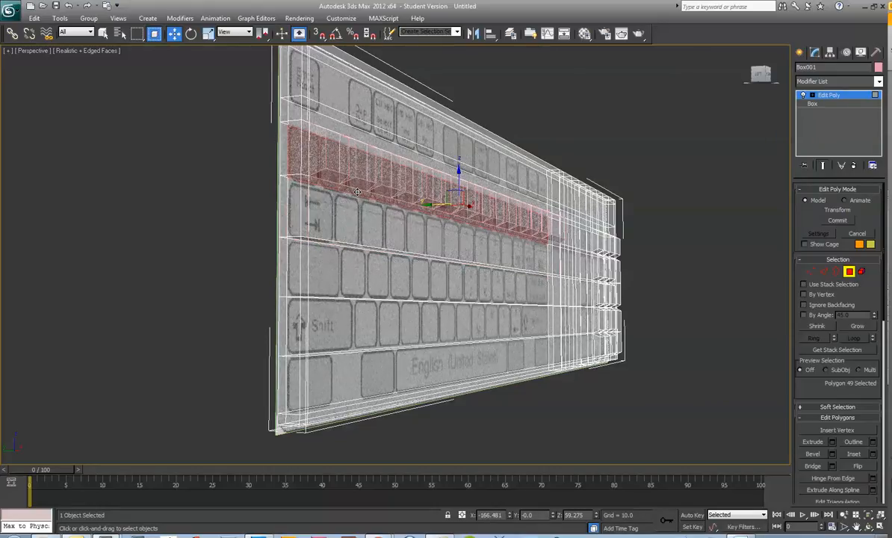
{"action": "left_click", "coordinate": [357, 193]}
{"action": "left_click", "coordinate": [697, 194]}
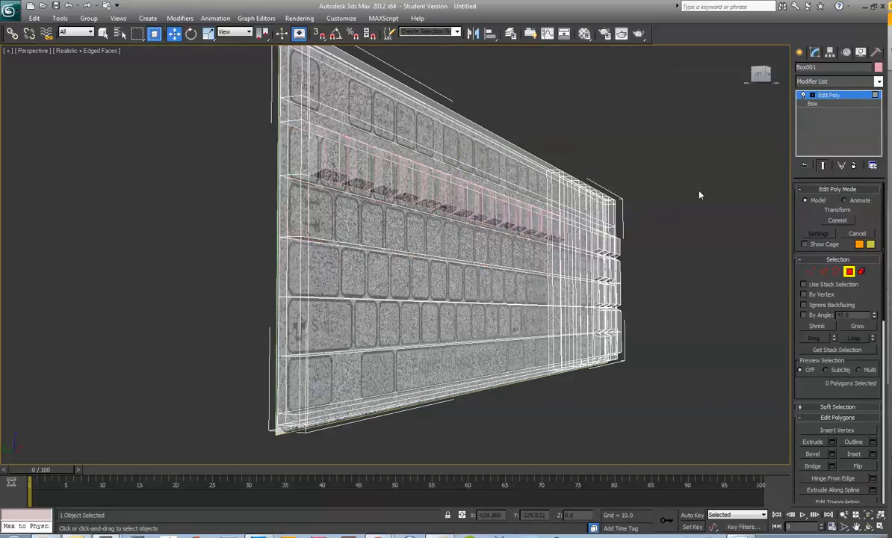
- Leave polygon editing of Box001, select the detached row Object002 and ring-select its two long edges
{"action": "left_click", "coordinate": [829, 94]}
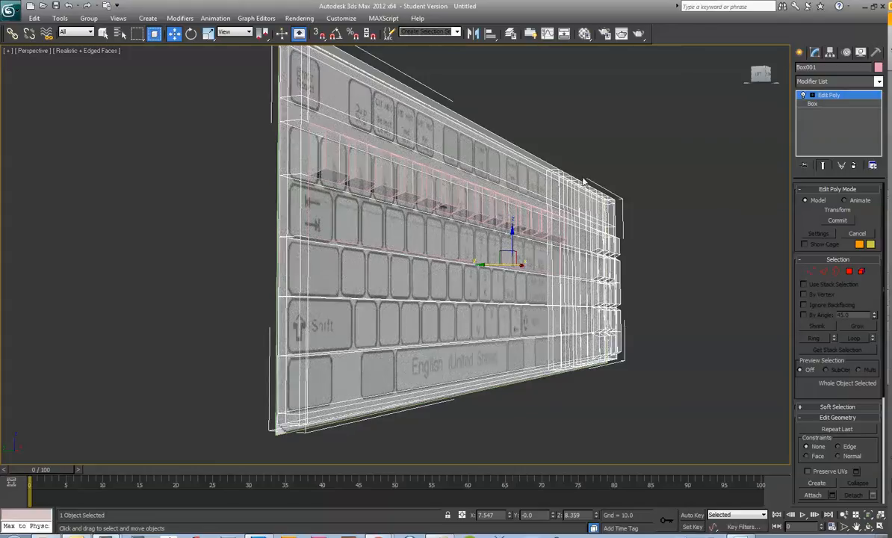
{"action": "left_click", "coordinate": [350, 237]}
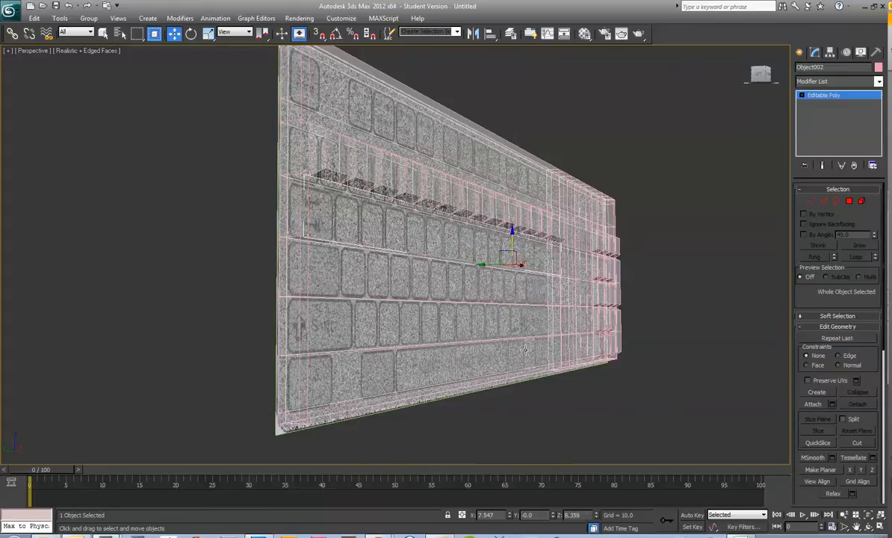
{"action": "left_click", "coordinate": [759, 71]}
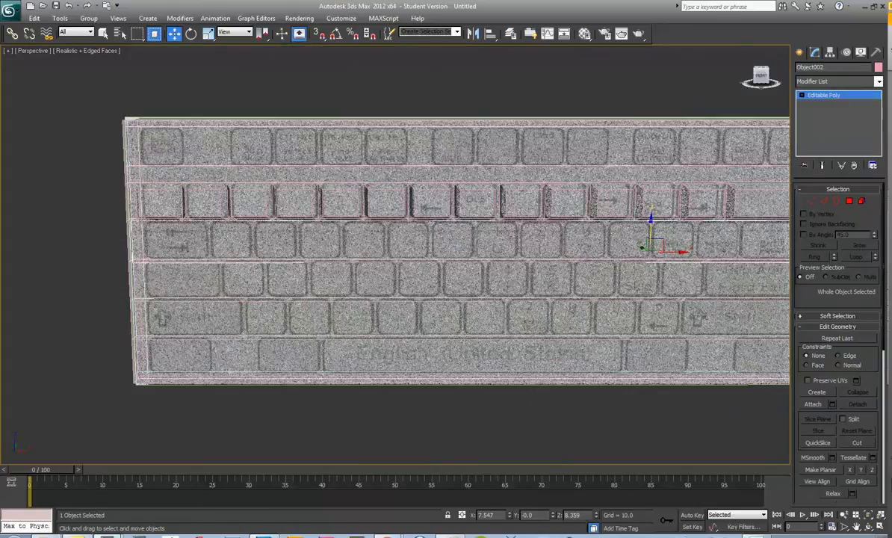
{"action": "middle_click_drag", "start_coordinate": [473, 186], "coordinate": [461, 219]}
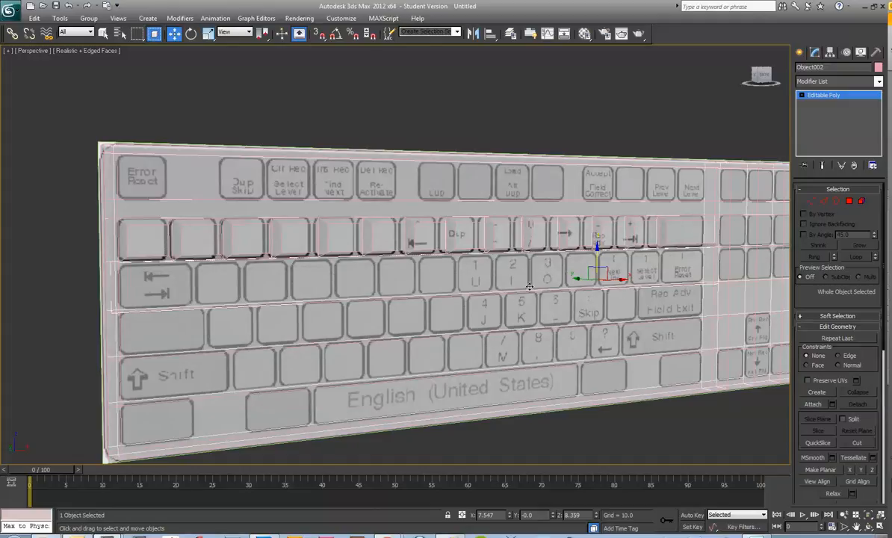
{"action": "left_click", "coordinate": [824, 201]}
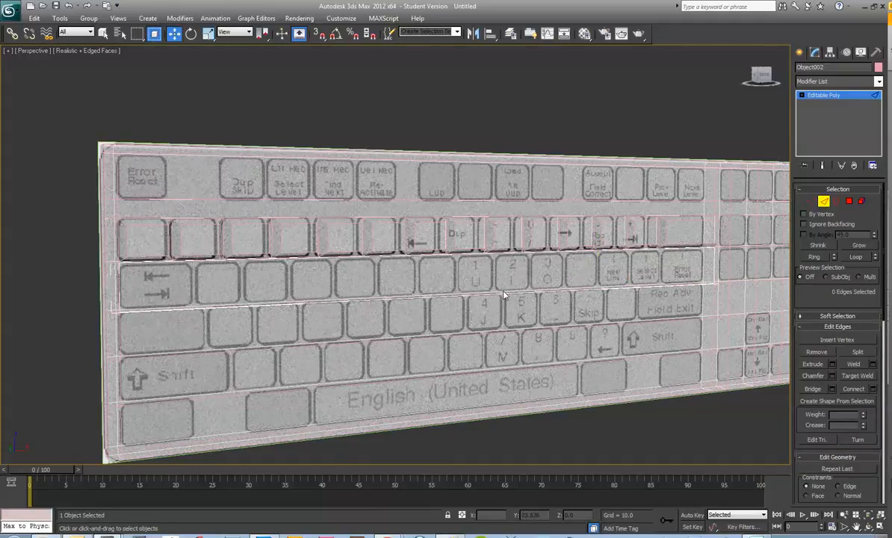
{"action": "left_click", "coordinate": [502, 295]}
{"action": "left_click", "coordinate": [814, 257]}
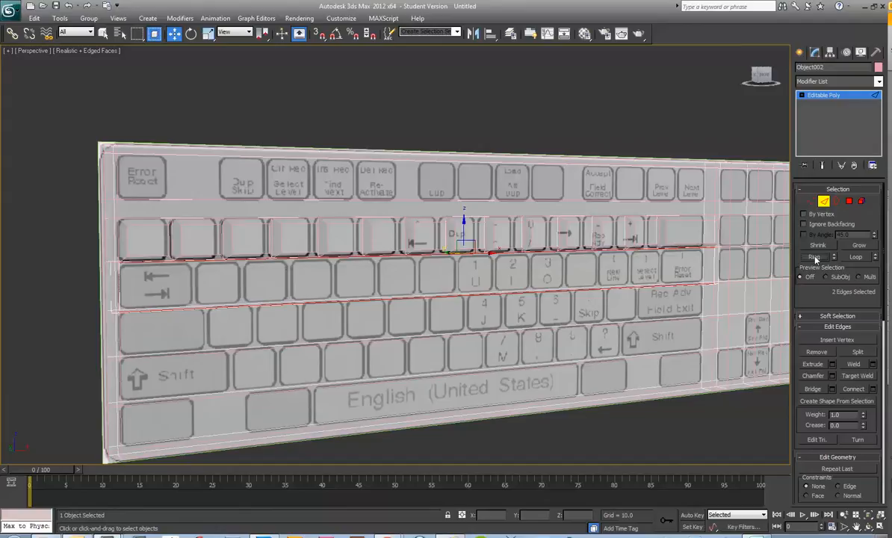
- Connect the row's two long edges with 13 segments and a pinch of -11, aligning the divisions to the reference in the front view
{"action": "left_click", "coordinate": [873, 390]}
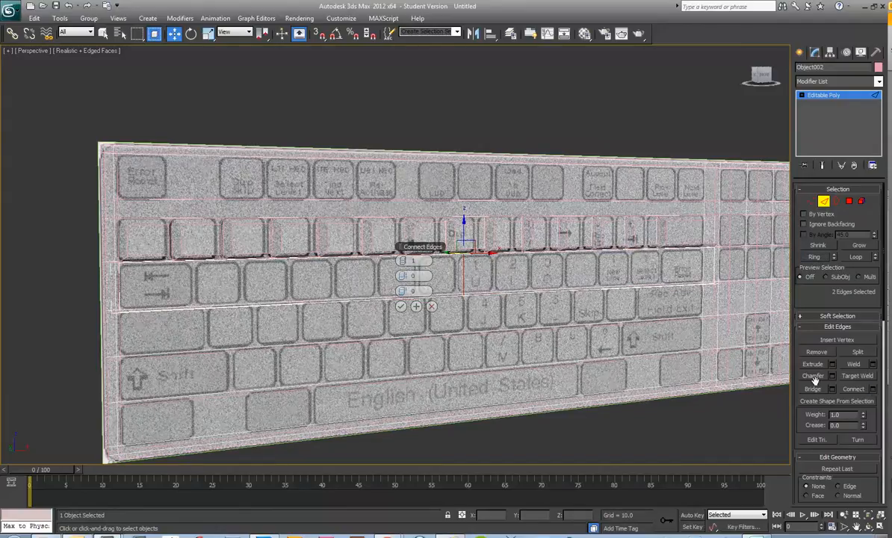
{"action": "key", "text": "alt+w"}
{"action": "right_click", "coordinate": [527, 159]}
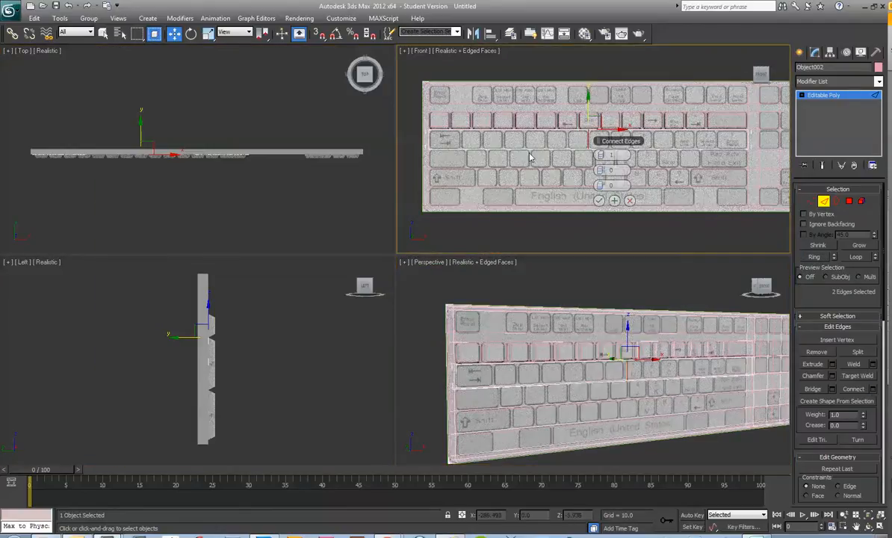
{"action": "key", "text": "alt+w"}
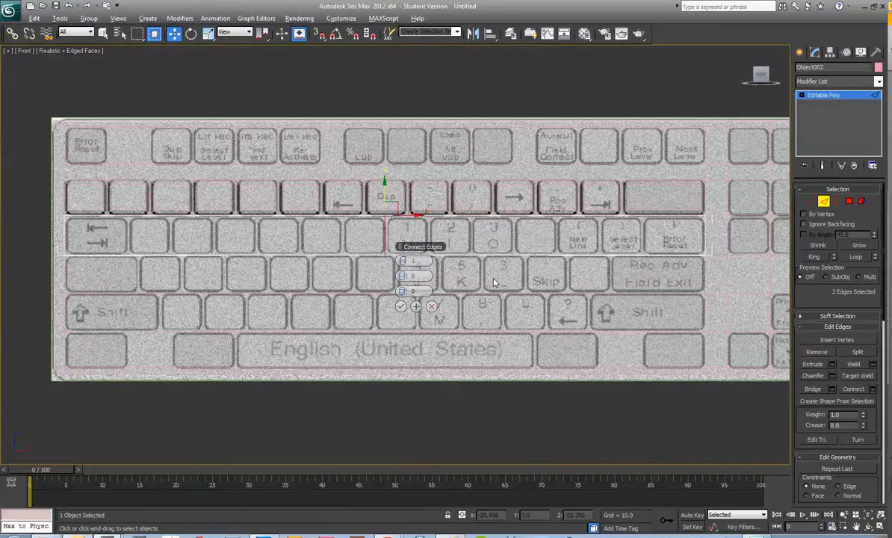
{"action": "left_click_drag", "start_coordinate": [404, 261], "coordinate": [409, 266]}
{"action": "left_click", "coordinate": [408, 261]}
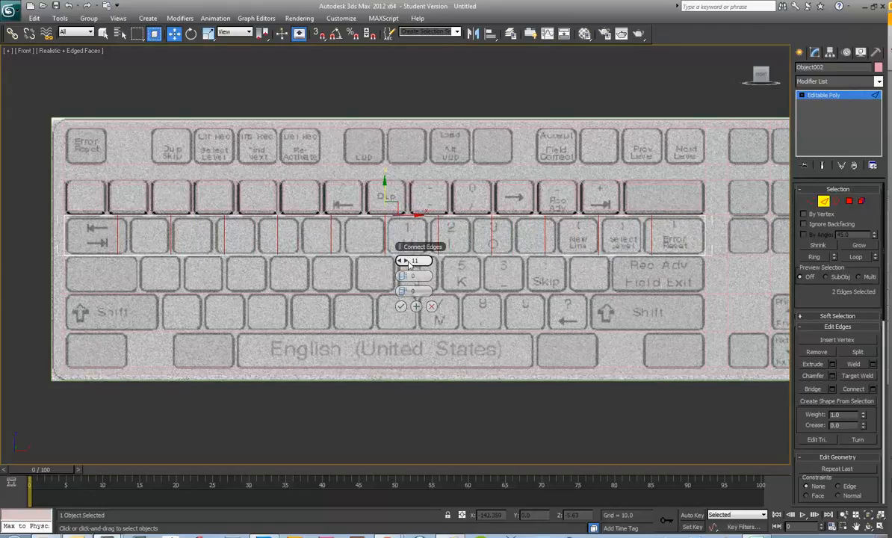
{"action": "left_click", "coordinate": [408, 261]}
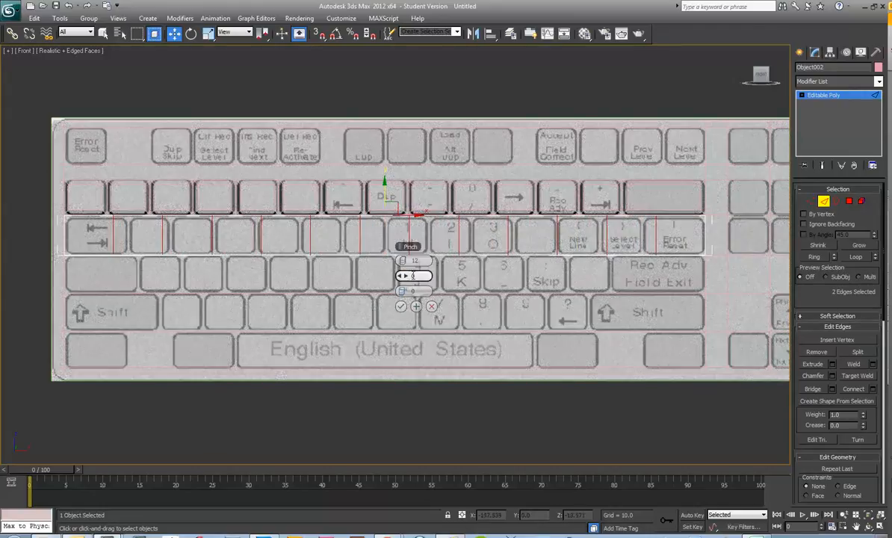
{"action": "left_click_drag", "start_coordinate": [407, 277], "coordinate": [386, 276]}
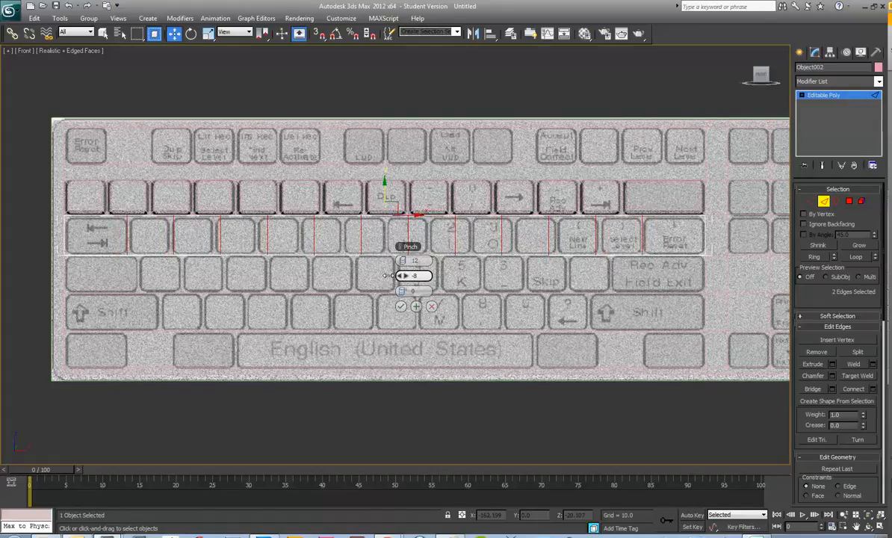
{"action": "left_click", "coordinate": [405, 261]}
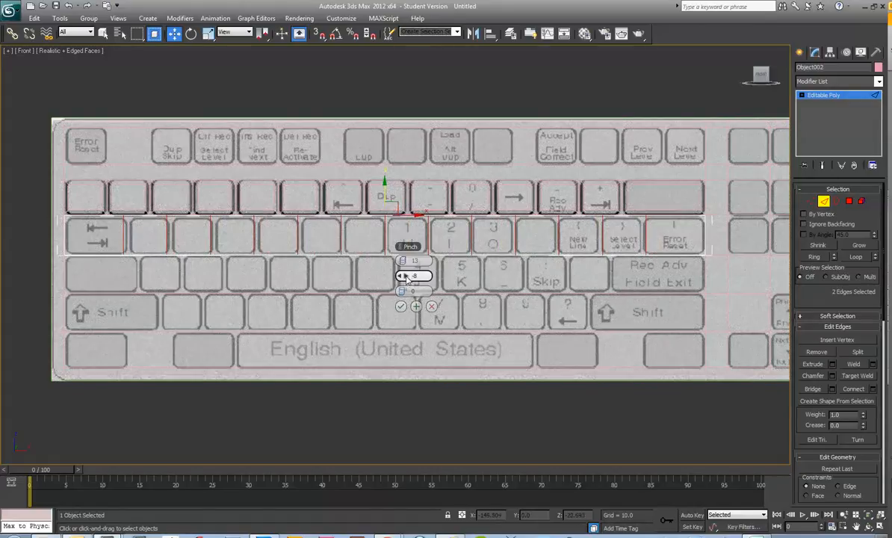
{"action": "left_click_drag", "start_coordinate": [405, 276], "coordinate": [400, 275]}
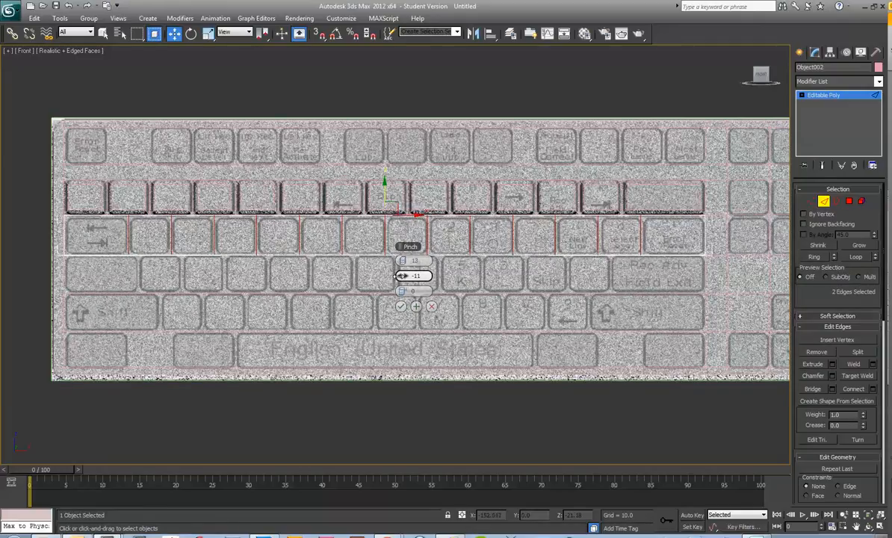
{"action": "left_click", "coordinate": [400, 307]}
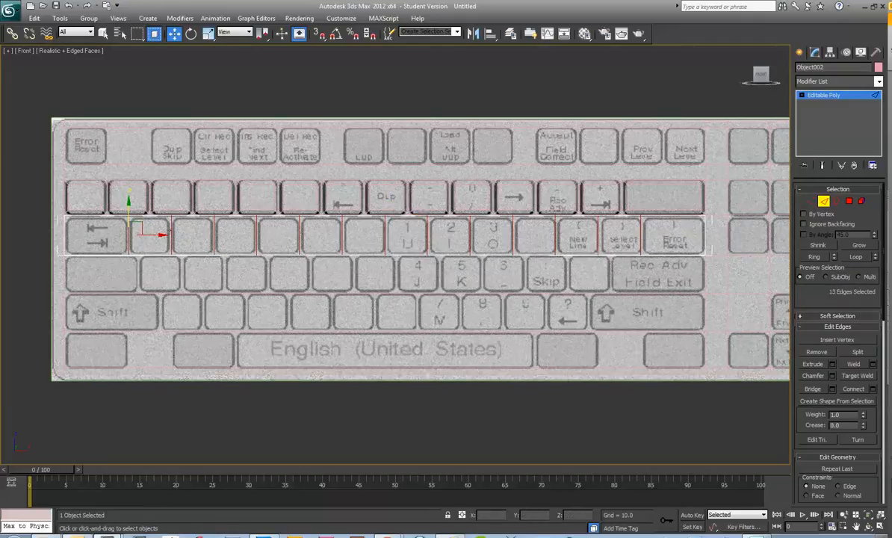
- Select all 14 key polygons of the divided row Object002 and bevel them by polygon with height 10 and outline -5
{"action": "left_click", "coordinate": [849, 201]}
{"action": "left_click", "coordinate": [670, 235]}
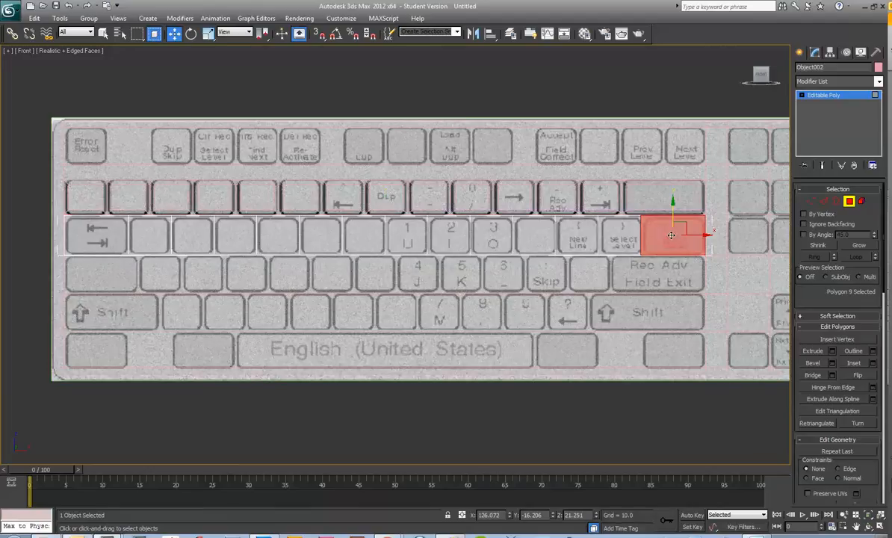
{"action": "left_click", "coordinate": [632, 236], "text": "shift"}
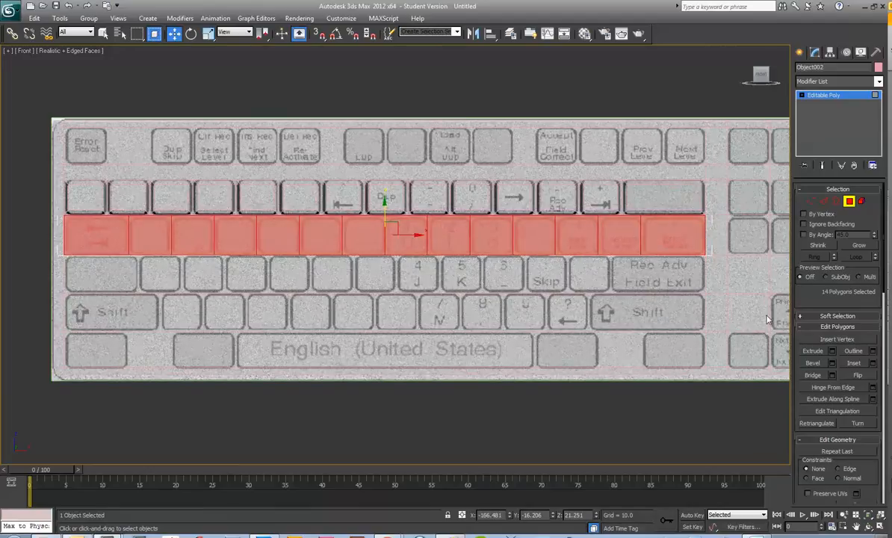
{"action": "left_click", "coordinate": [831, 363]}
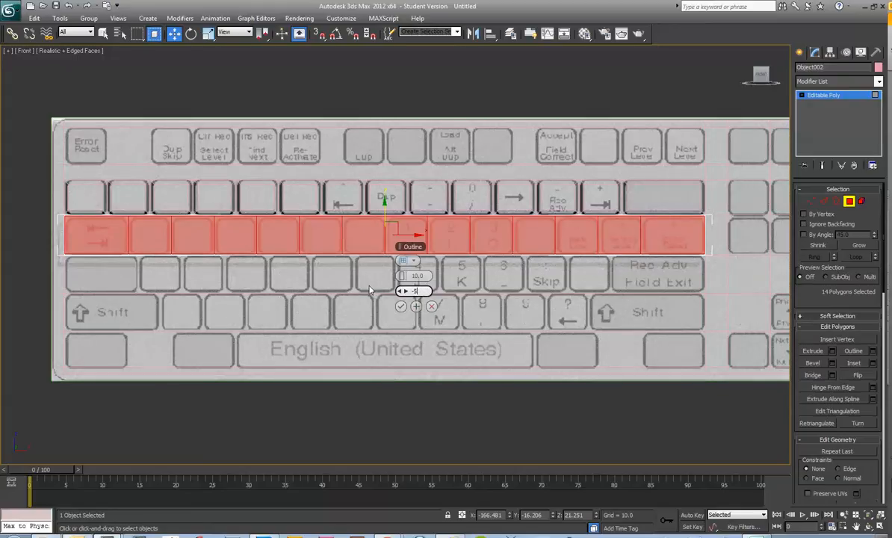
{"action": "key", "text": "Return"}
{"action": "left_click", "coordinate": [408, 261]}
{"action": "left_click", "coordinate": [435, 291]}
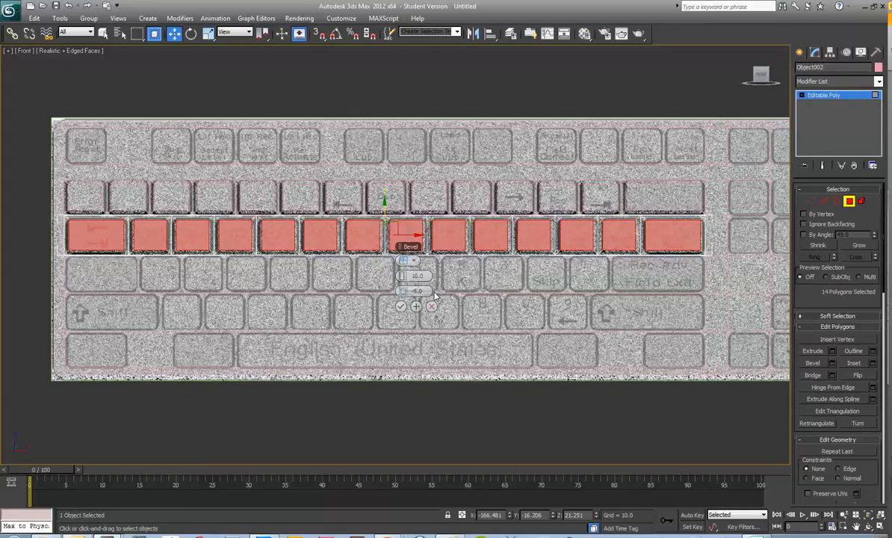
{"action": "left_click", "coordinate": [402, 306]}
{"action": "left_click", "coordinate": [431, 384]}
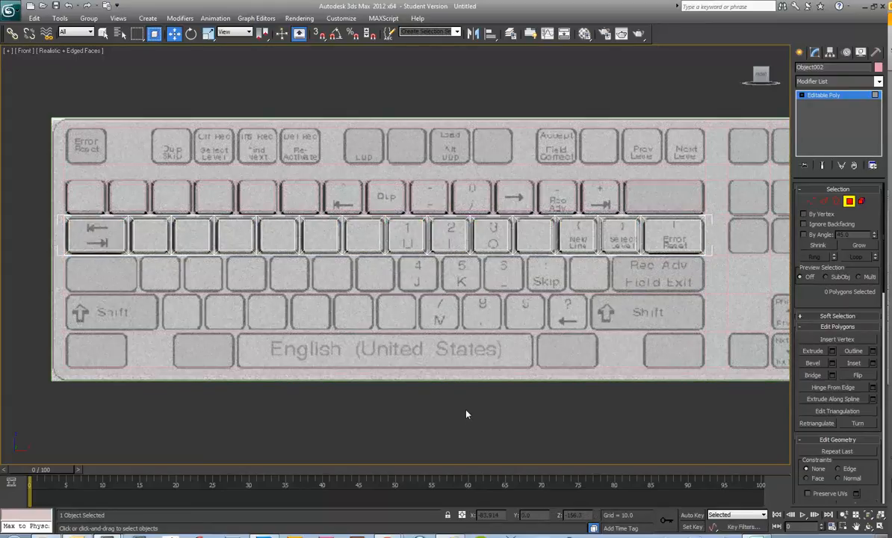
- Raise the opacity of the 02 - Default material so the keyboard model appears solid in the perspective view
{"action": "key", "text": "alt+w"}
{"action": "left_click", "coordinate": [625, 269]}
{"action": "key", "text": "alt+w"}
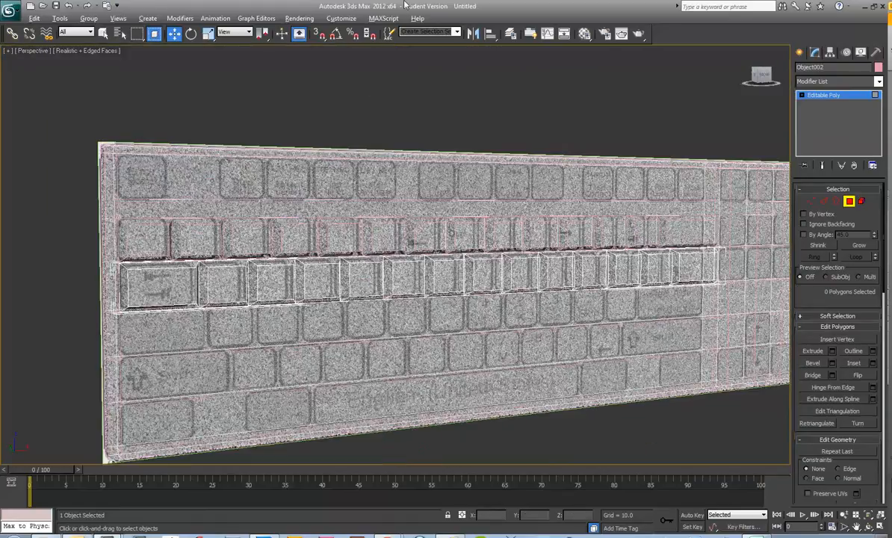
{"action": "left_click", "coordinate": [547, 33]}
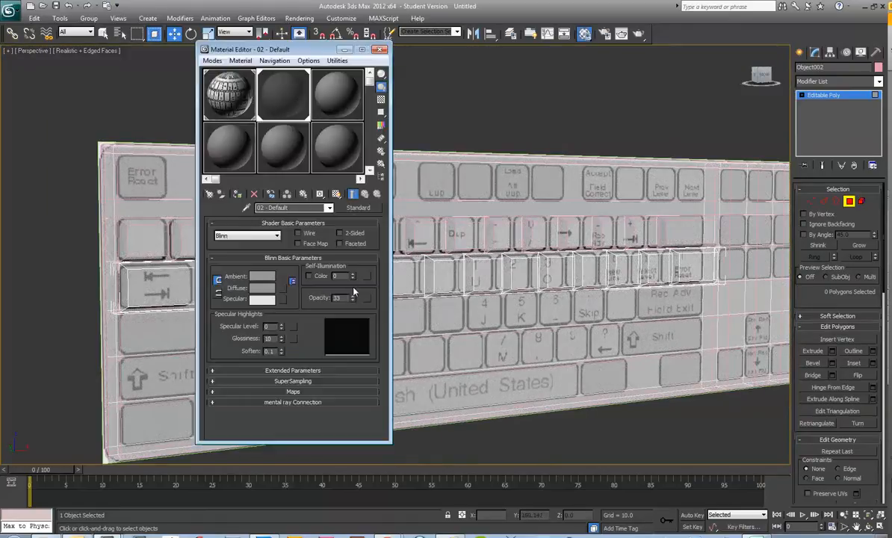
{"action": "left_click", "coordinate": [237, 193]}
{"action": "left_click", "coordinate": [380, 49]}
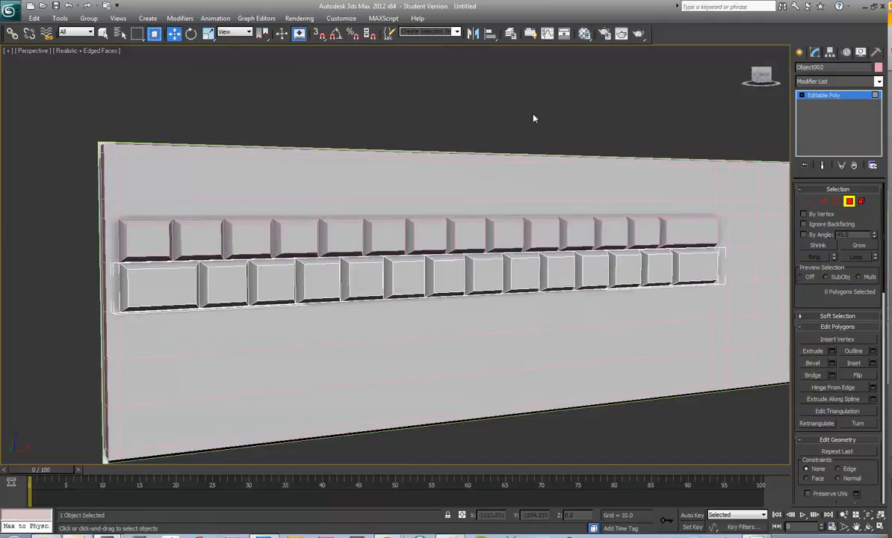
- Examine the two bevelled key rows and the number pad from several oblique angles, clearing the row's edge selection
{"action": "middle_click_drag", "start_coordinate": [700, 91], "coordinate": [659, 225], "text": "alt"}
{"action": "scroll", "coordinate": [659, 224], "scroll_direction": "down", "scroll_amount": 5}
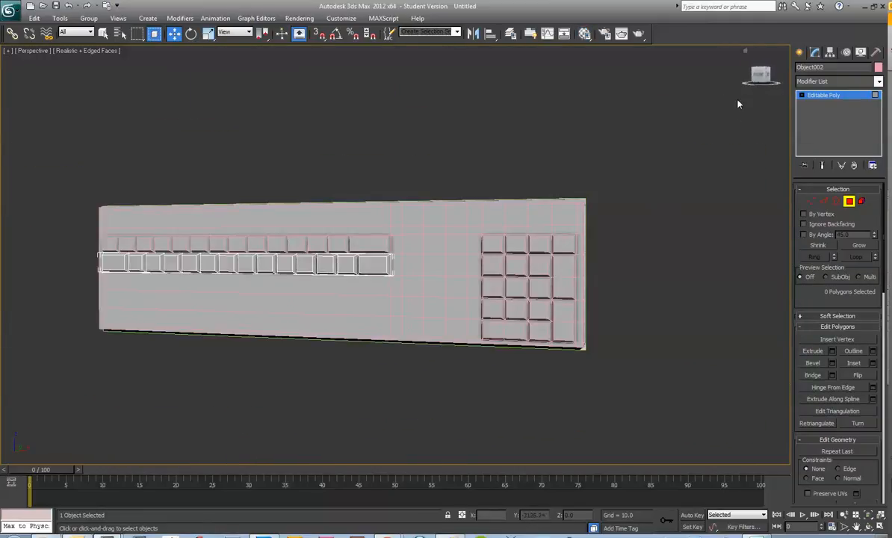
{"action": "left_click_drag", "start_coordinate": [760, 80], "coordinate": [721, 89]}
{"action": "middle_click_drag", "start_coordinate": [560, 165], "coordinate": [637, 191]}
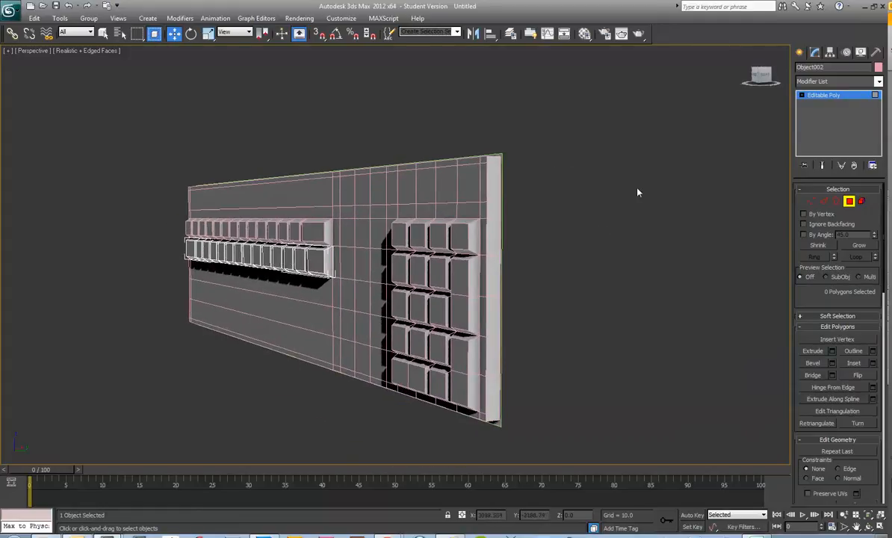
{"action": "left_click", "coordinate": [824, 202]}
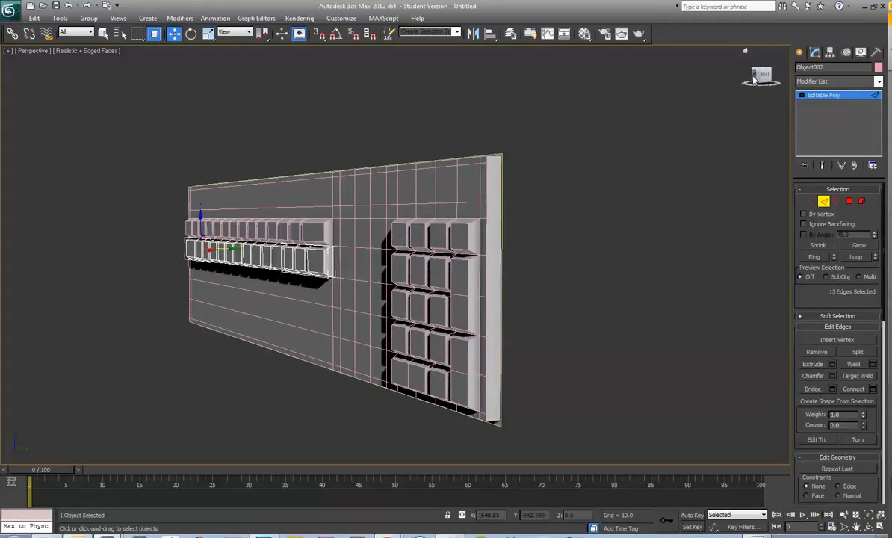
{"action": "left_click_drag", "start_coordinate": [753, 76], "coordinate": [723, 94]}
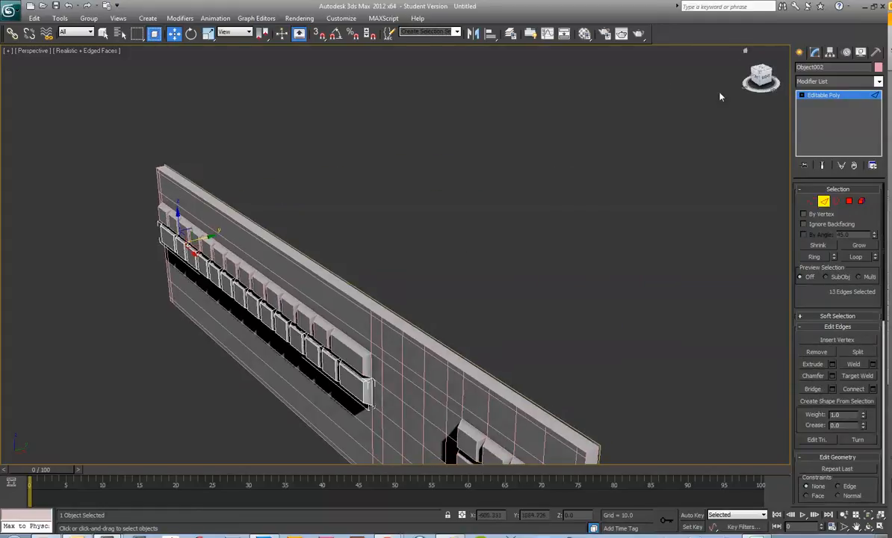
{"action": "left_click", "coordinate": [406, 325]}
{"action": "mouse_move", "coordinate": [761, 78]}
{"action": "left_mouse_down"}
{"action": "mouse_move", "coordinate": [738, 51]}
{"action": "mouse_move", "coordinate": [703, 51]}
{"action": "mouse_move", "coordinate": [747, 51]}
{"action": "mouse_move", "coordinate": [756, 78]}
{"action": "mouse_move", "coordinate": [778, 79]}
{"action": "mouse_move", "coordinate": [763, 79]}
{"action": "left_mouse_up"}
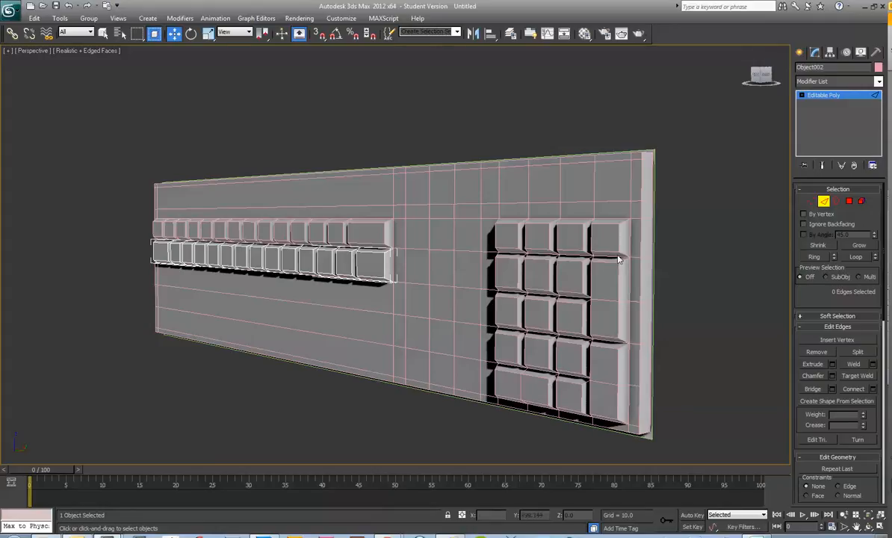
{"action": "middle_click_drag", "start_coordinate": [623, 273], "coordinate": [574, 235]}
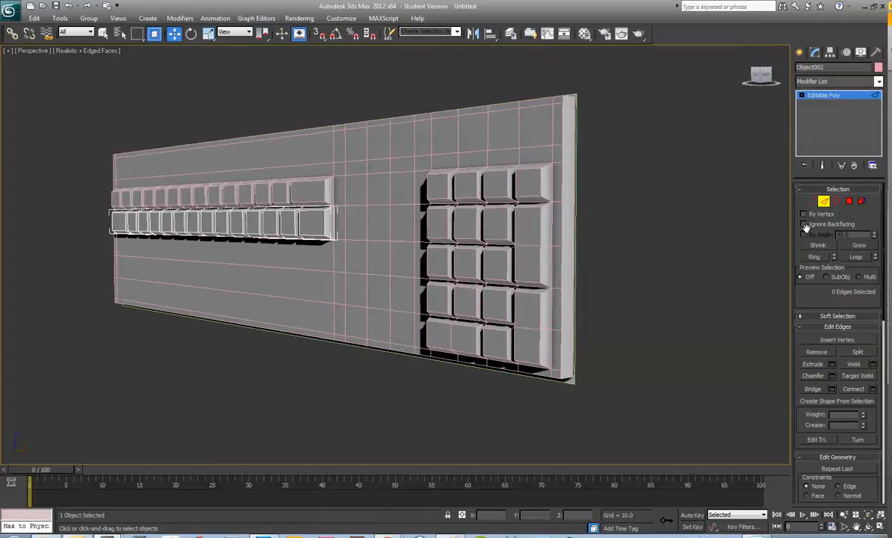